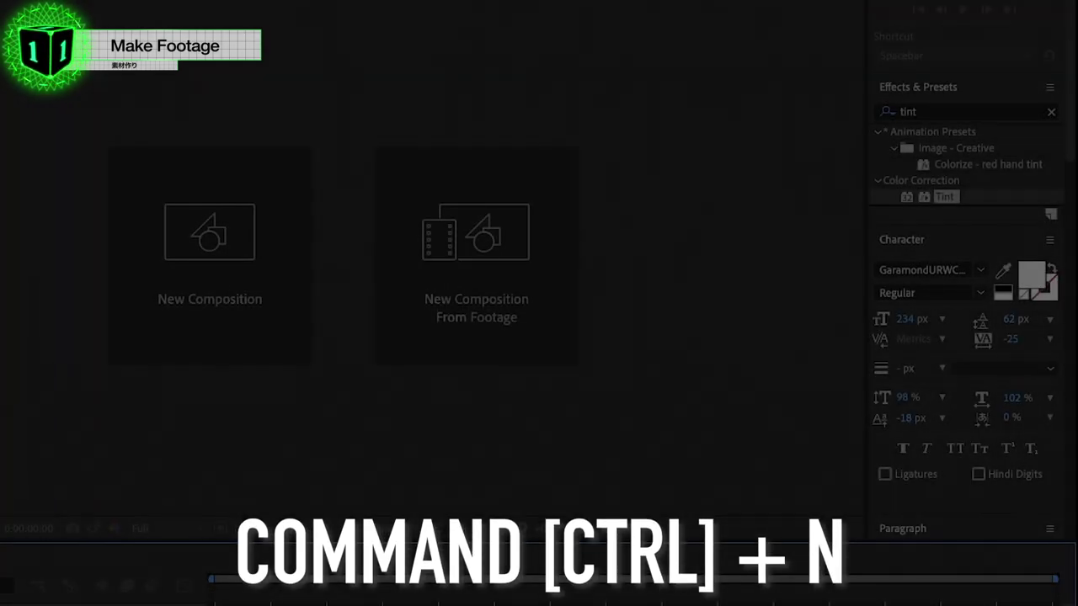
# Create a new 1920×1080, 24 fps, 10-second composition named Explosive
pyautogui.hotkey('ctrl', 'n')
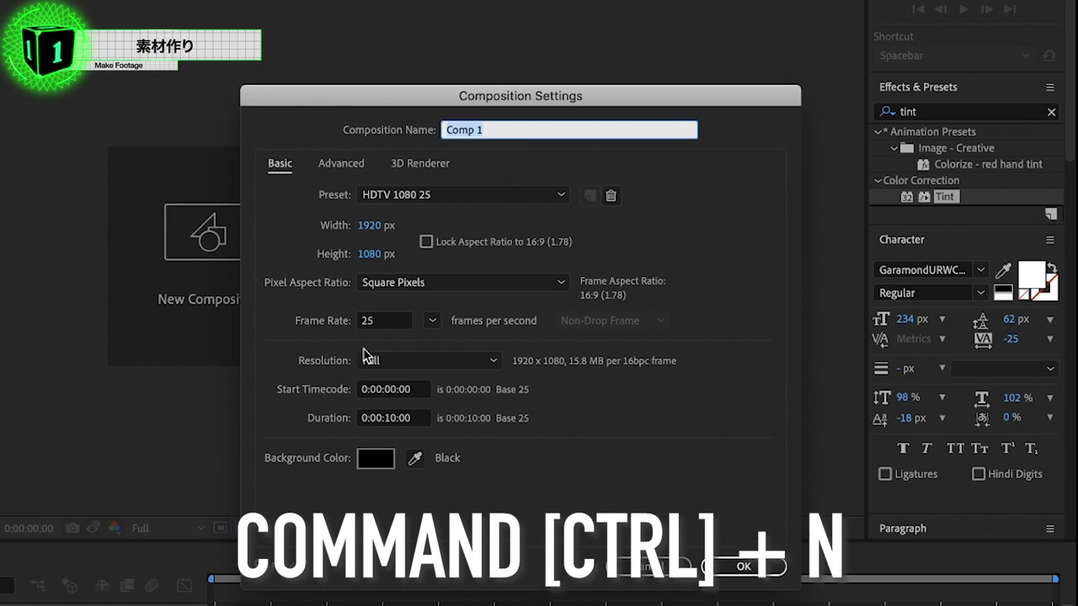
pyautogui.click(385, 320)
pyautogui.write('24')
pyautogui.click(603, 48)
pyautogui.write('Explosive')
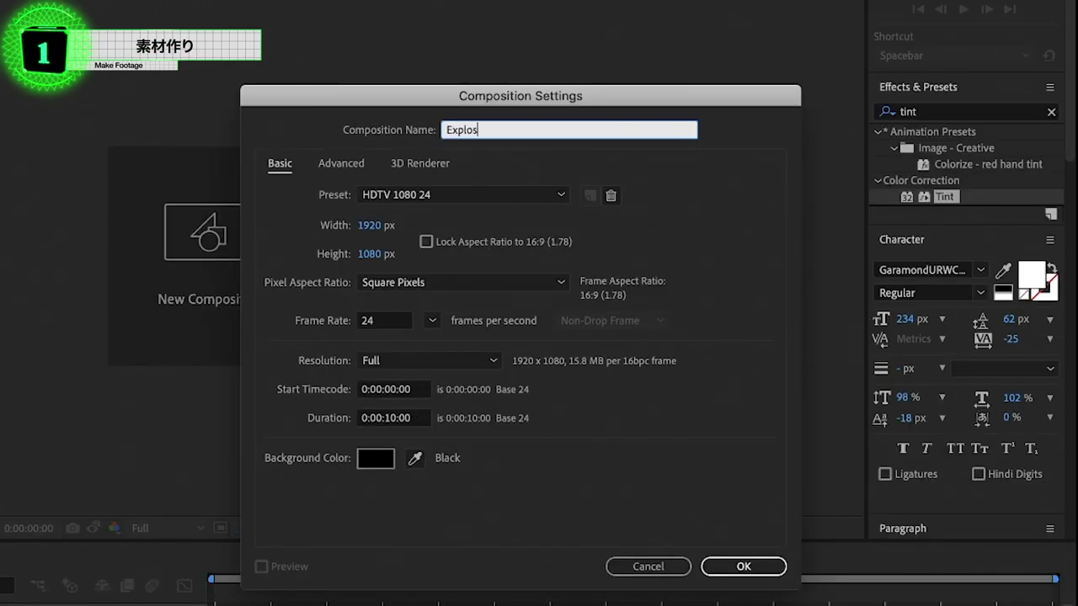
pyautogui.press('Return')
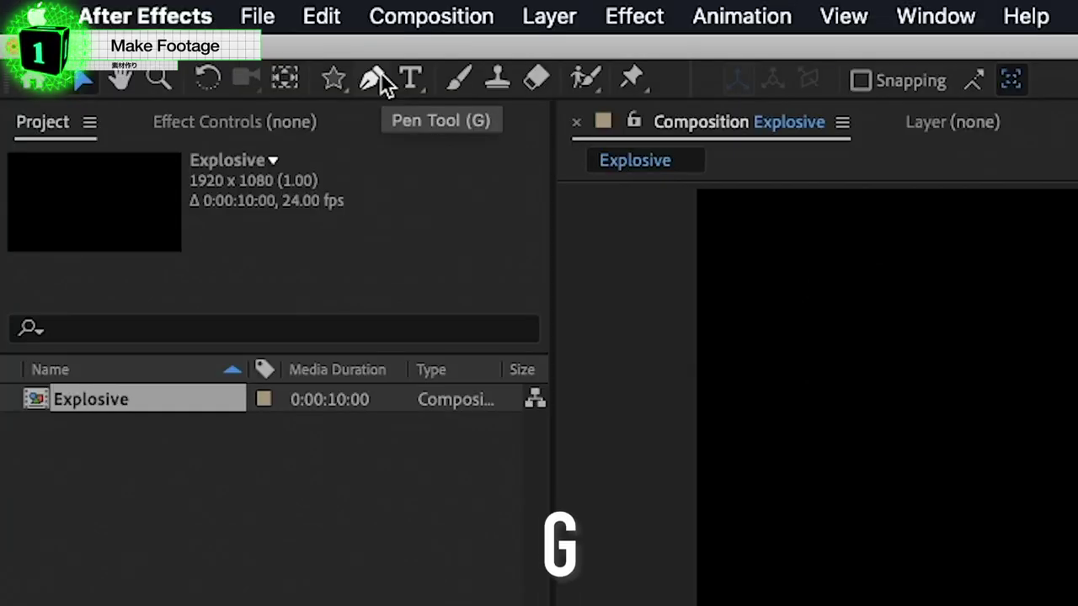
# Draw a white triangle shape layer with the Pen tool
pyautogui.click(163, 32)
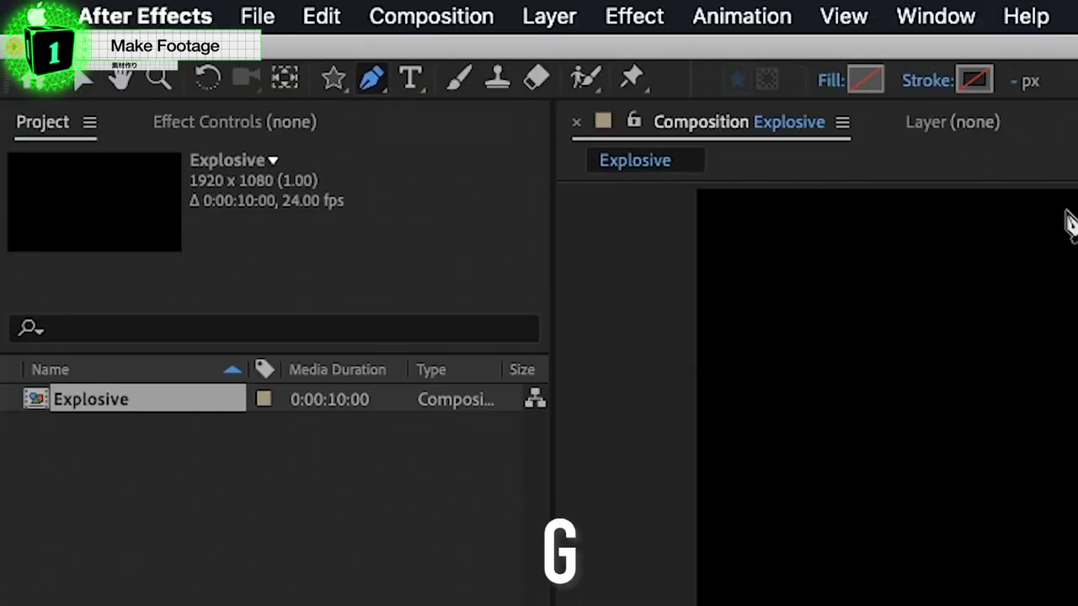
pyautogui.click(416, 403)
pyautogui.click(516, 346)
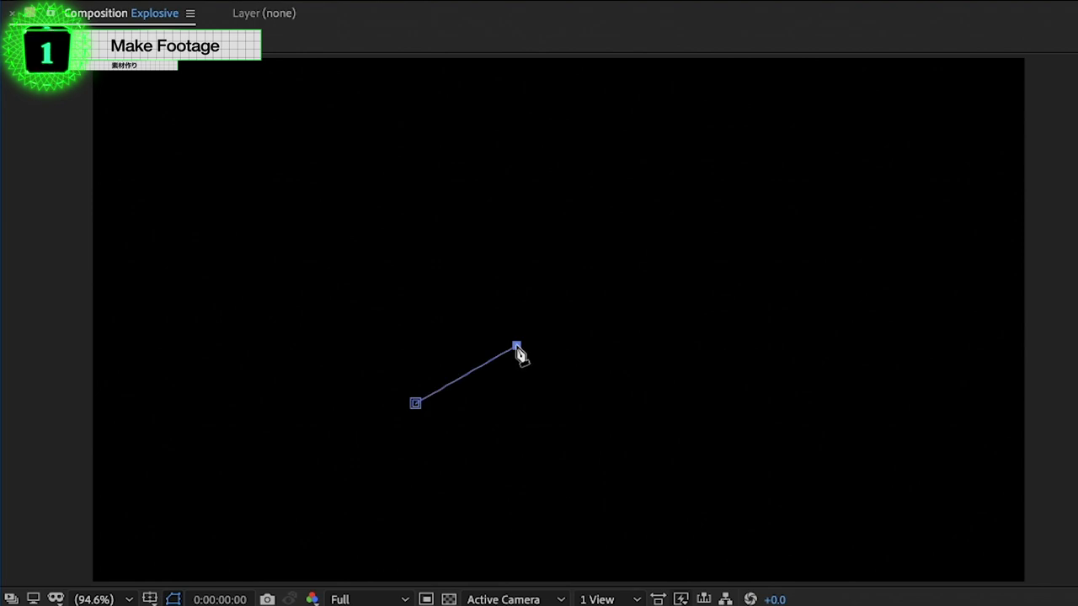
pyautogui.click(415, 405)
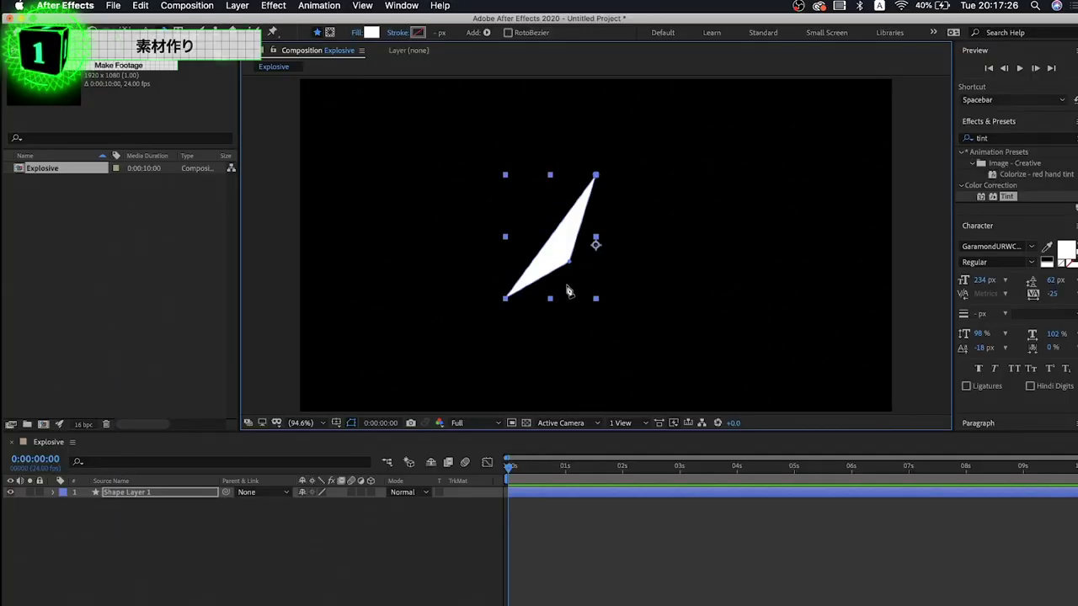
pyautogui.click(164, 493)
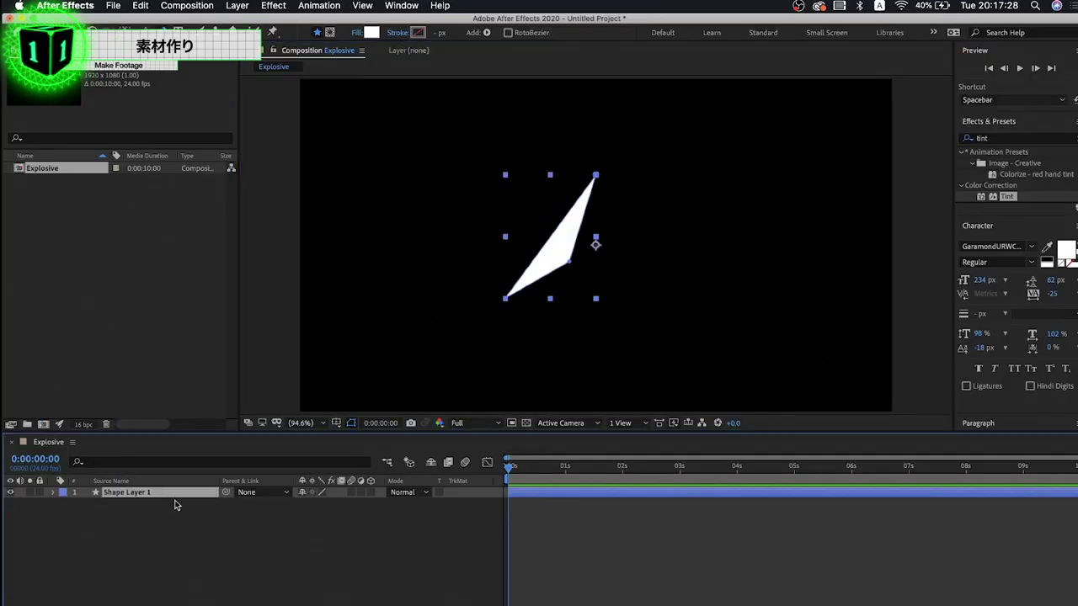
# Add a white solid named Mask and hide it to reveal the triangle
pyautogui.press('super+y')
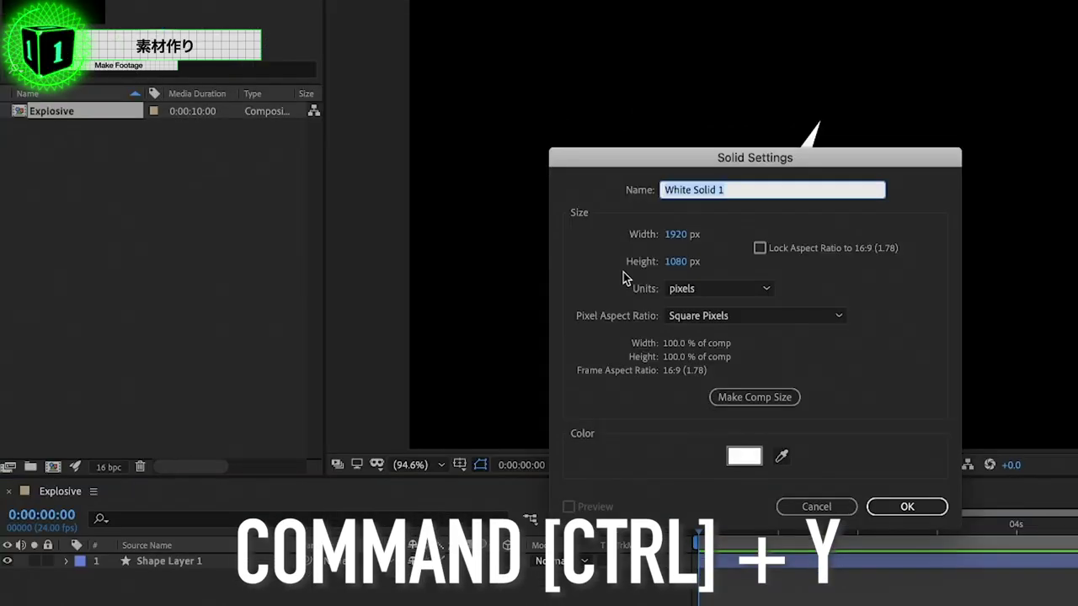
pyautogui.write('Mask')
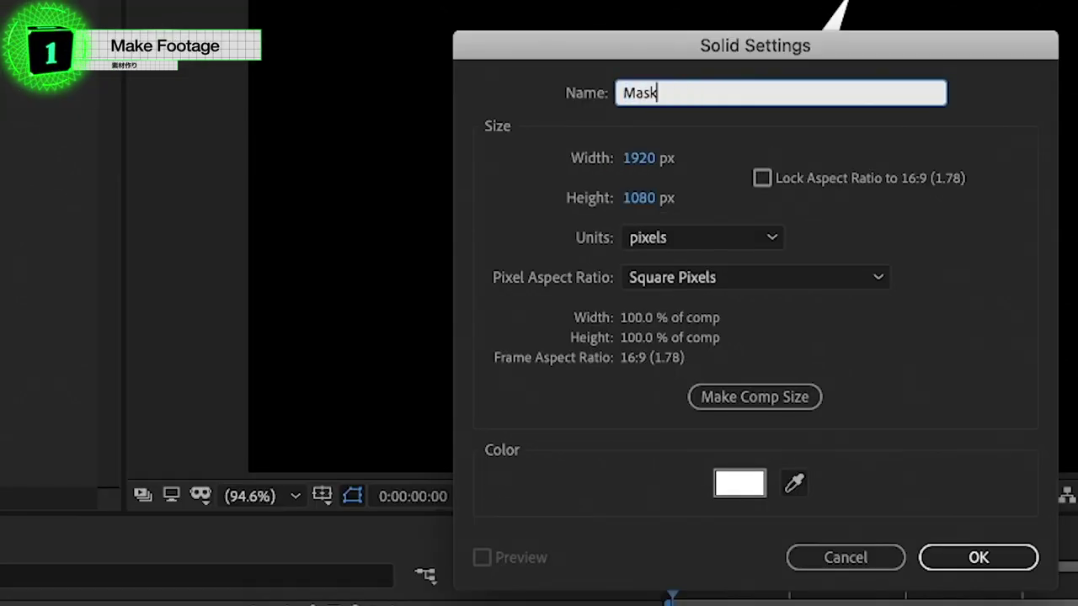
pyautogui.press('Return')
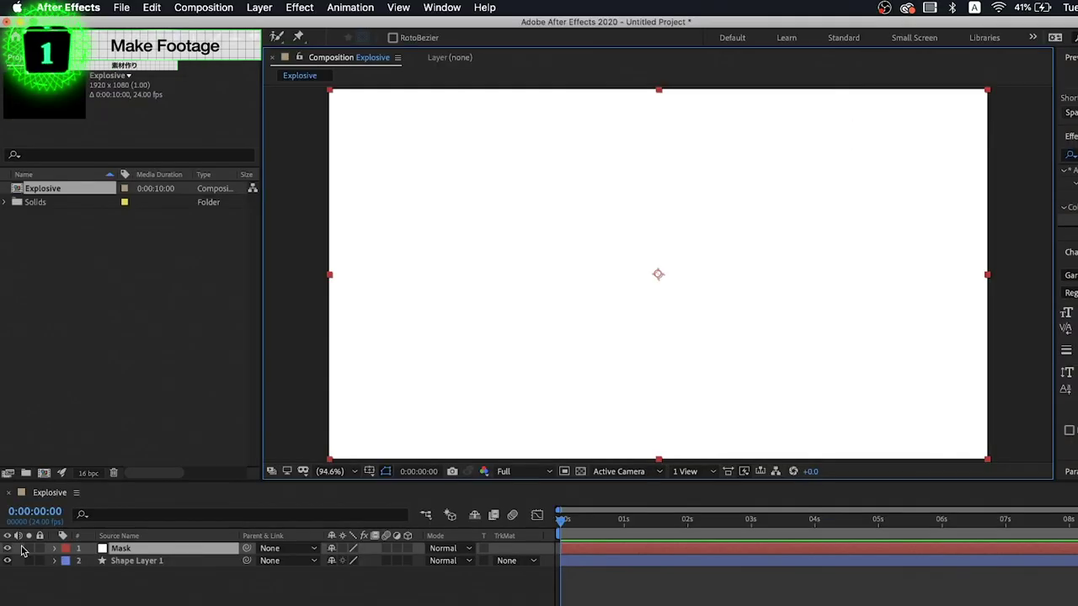
pyautogui.click(7, 548)
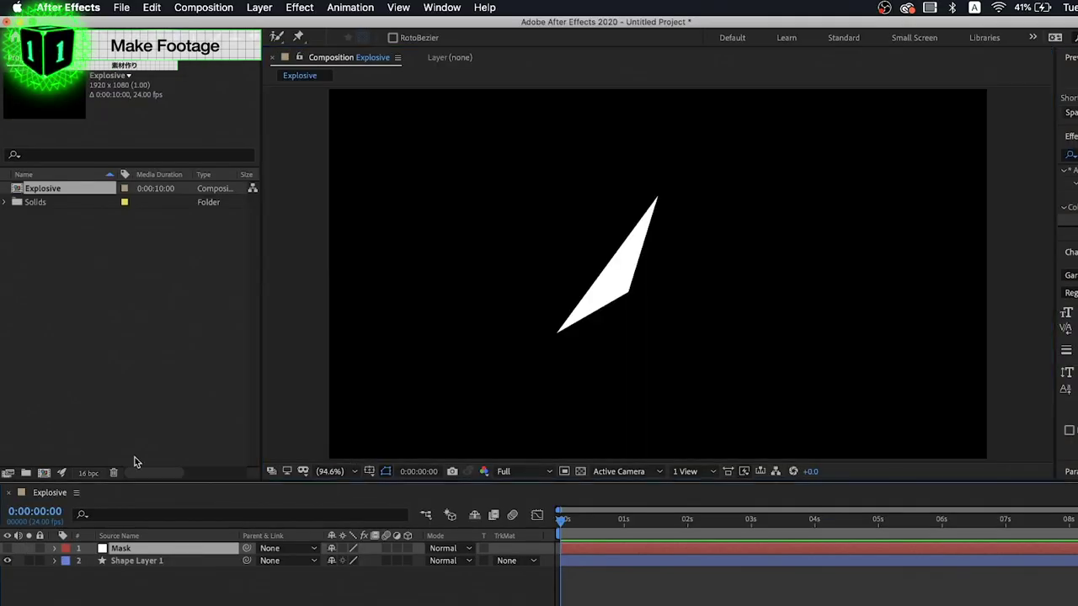
# Pen a mask on the Mask solid that traces the triangle's corners
pyautogui.click(554, 341)
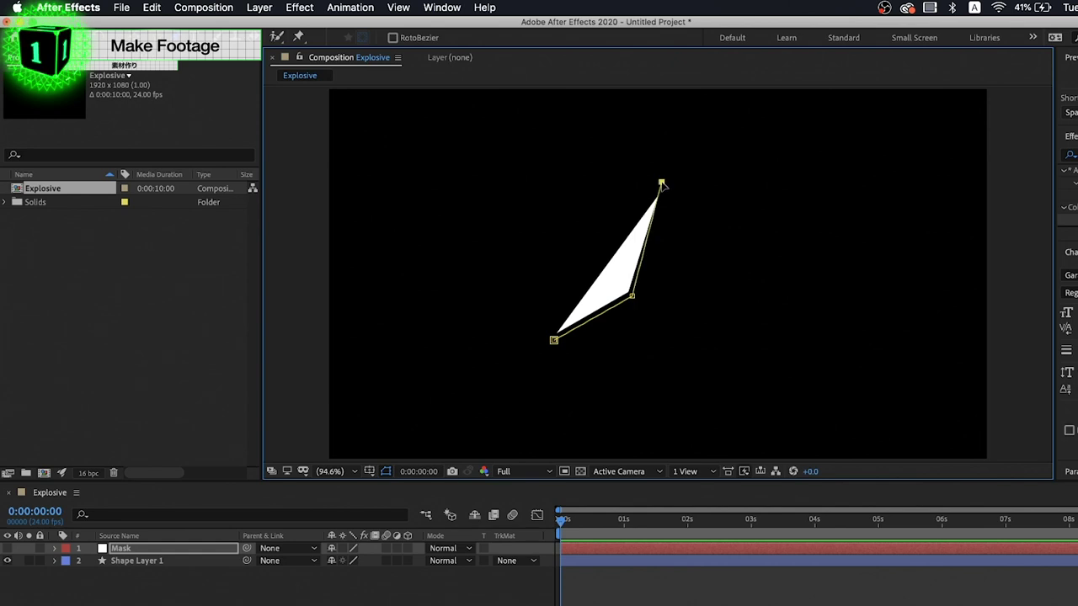
pyautogui.moveTo(554, 343); pyautogui.dragTo(548, 339)
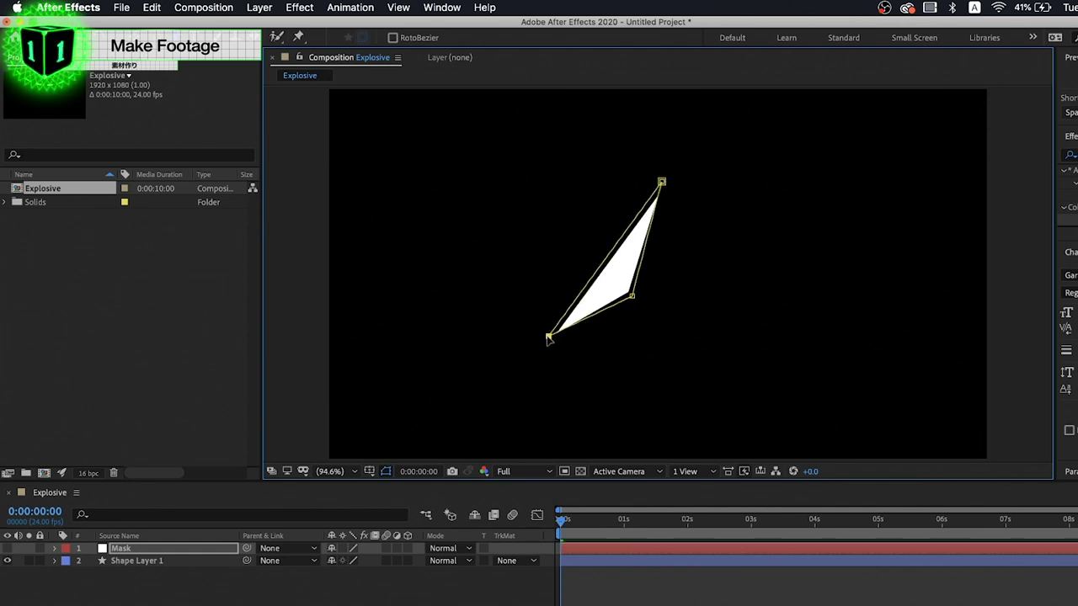
pyautogui.moveTo(661, 182); pyautogui.dragTo(660, 183)
# Keyframe the Mask Path and collapse its points into the triangle's bottom tip at 0s
pyautogui.click(152, 548)
pyautogui.press('m')
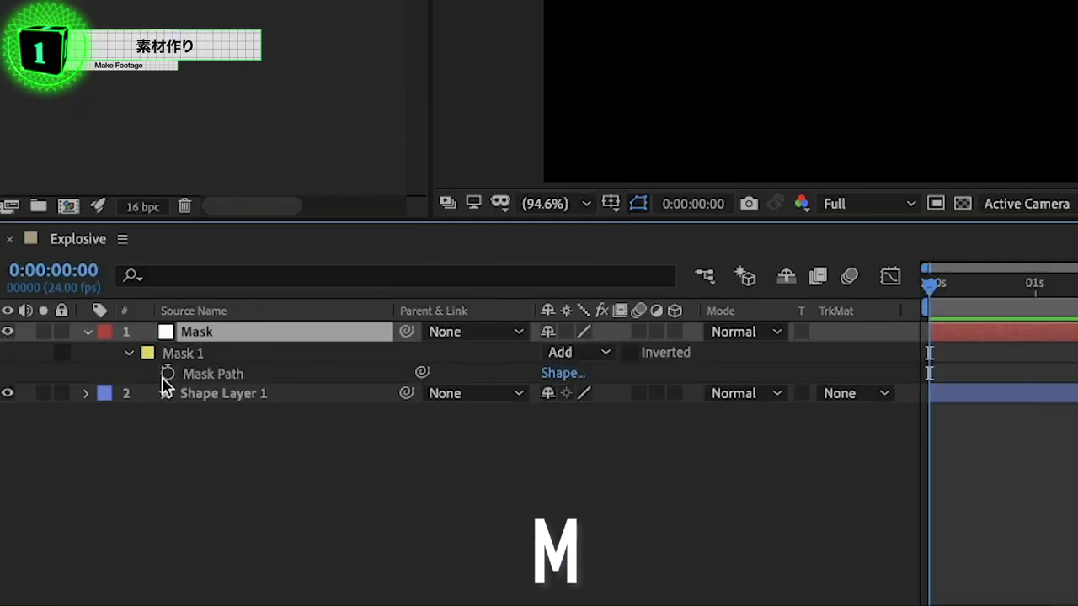
pyautogui.click(168, 373)
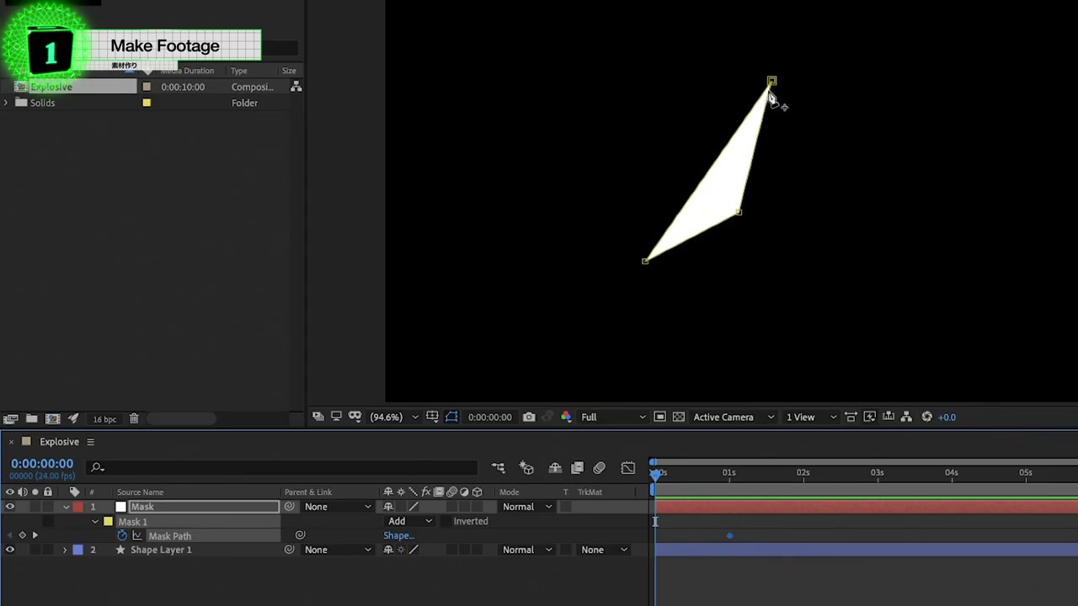
pyautogui.moveTo(770, 87); pyautogui.dragTo(682, 198)
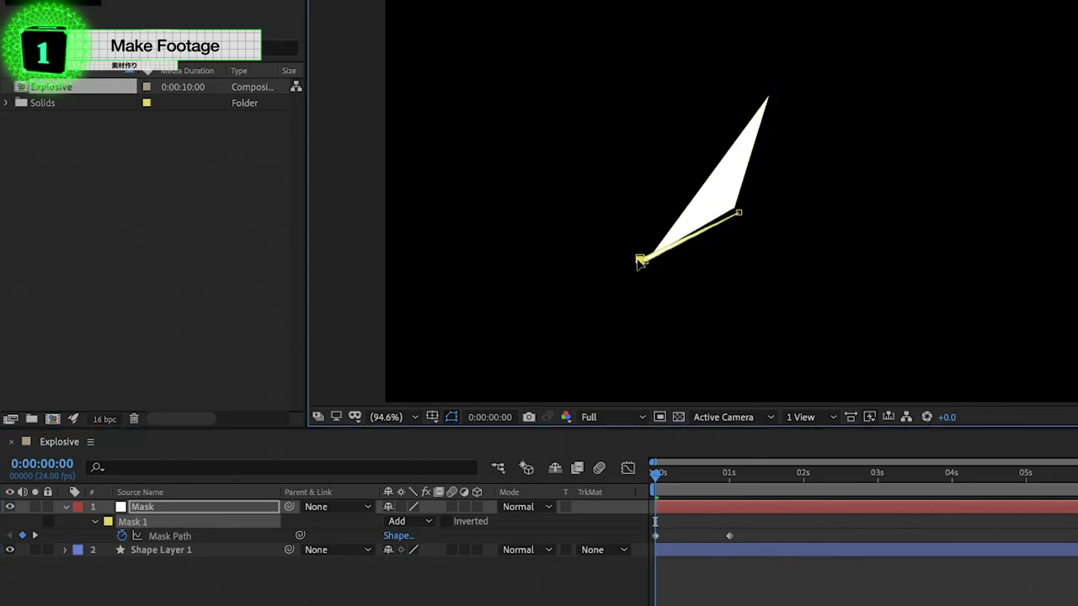
pyautogui.moveTo(740, 215); pyautogui.dragTo(671, 264)
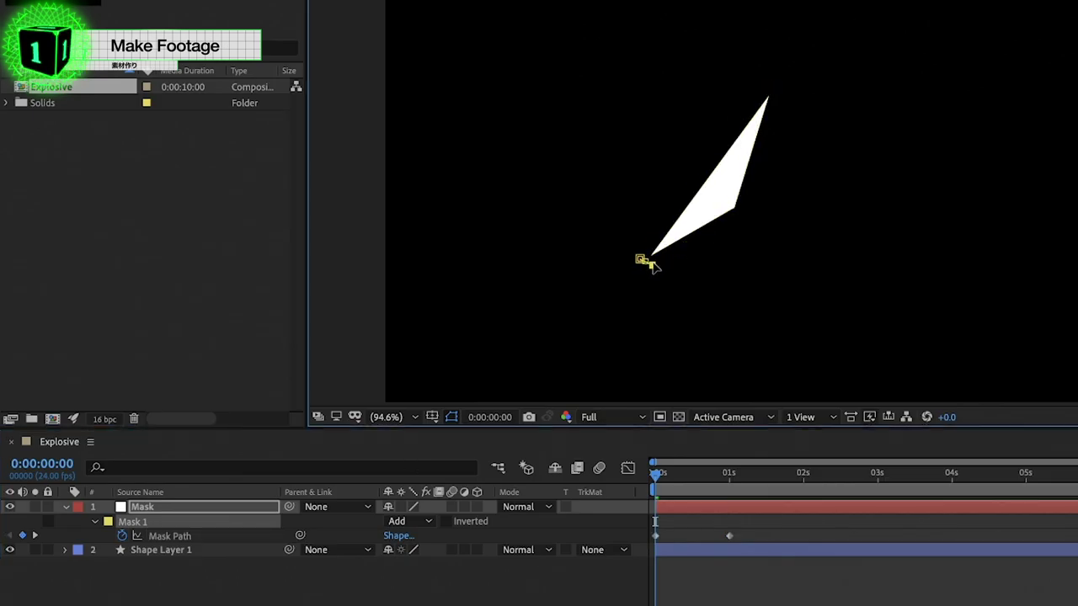
# Retime the full-triangle keyframe and narrow the mask toward the top tip at 1:12
pyautogui.click(658, 480)
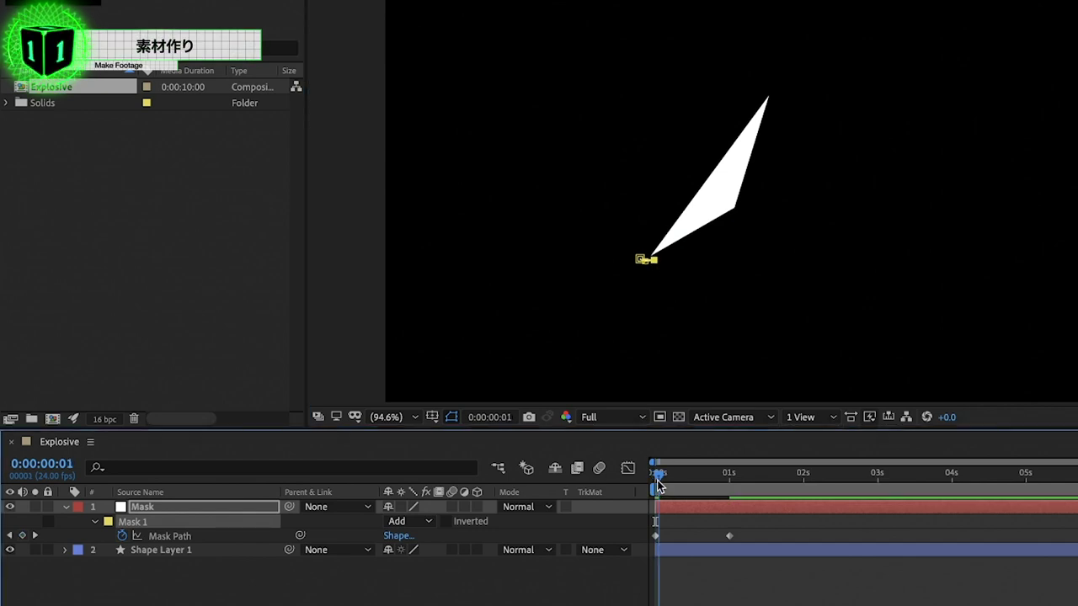
pyautogui.moveTo(671, 486)
pyautogui.mouseDown()
pyautogui.moveTo(730, 469)
pyautogui.moveTo(655, 487)
pyautogui.moveTo(747, 468)
pyautogui.moveTo(655, 471)
pyautogui.moveTo(733, 476)
pyautogui.mouseUp()
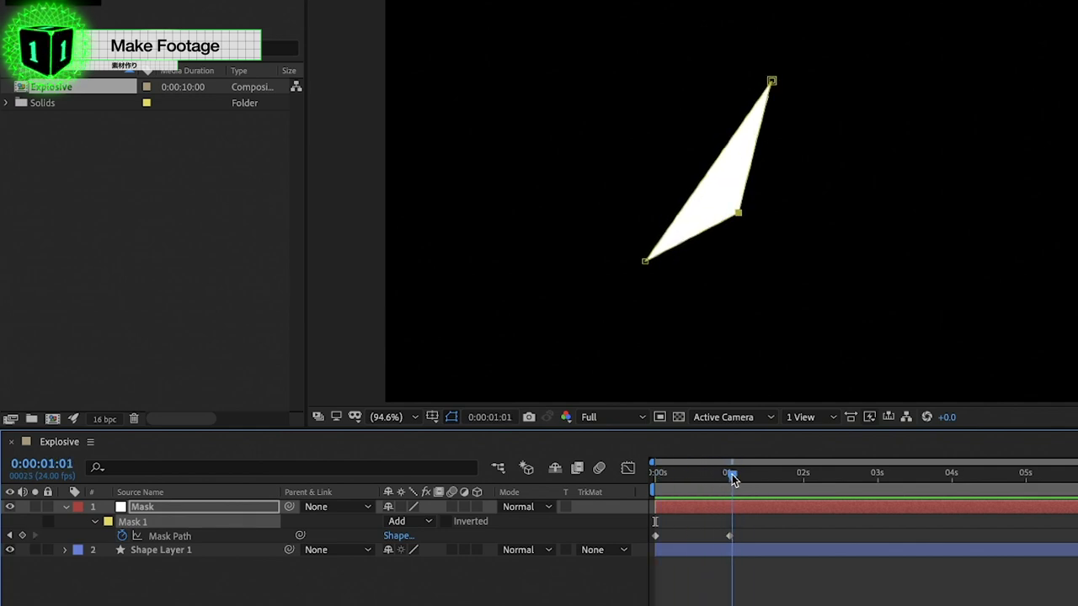
pyautogui.moveTo(663, 511)
pyautogui.mouseDown()
pyautogui.moveTo(633, 511)
pyautogui.moveTo(659, 511)
pyautogui.moveTo(619, 544)
pyautogui.mouseUp()
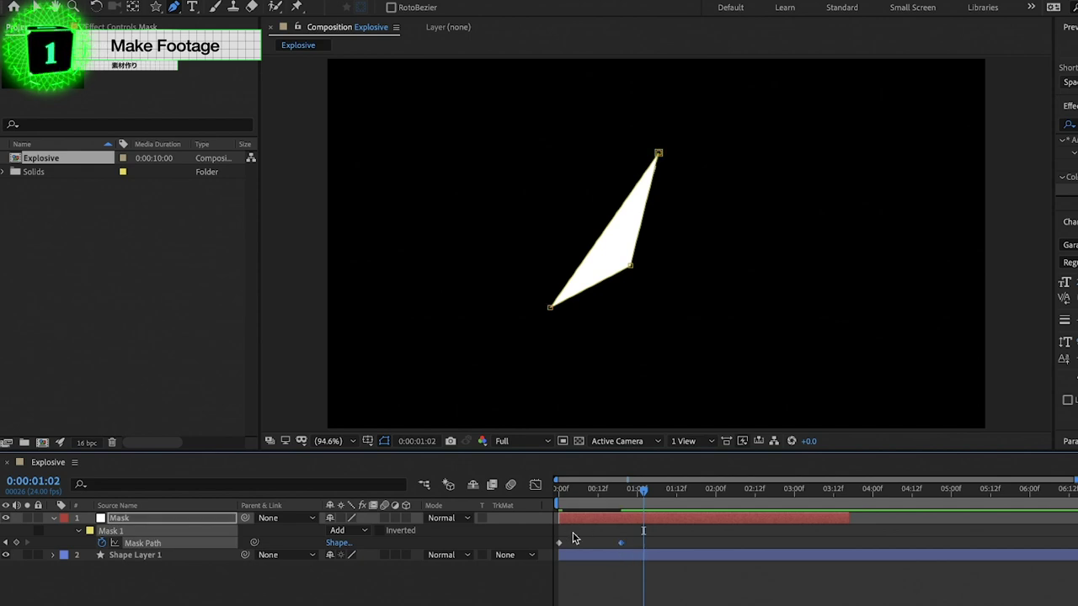
pyautogui.click(676, 512)
pyautogui.moveTo(610, 547); pyautogui.dragTo(616, 547)
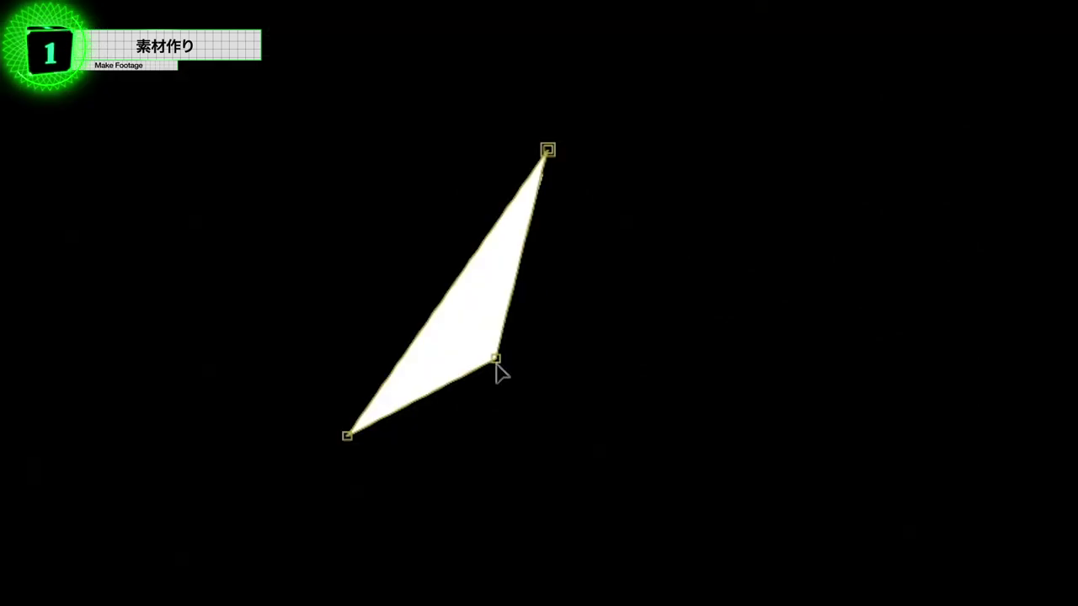
pyautogui.moveTo(630, 266); pyautogui.dragTo(662, 165)
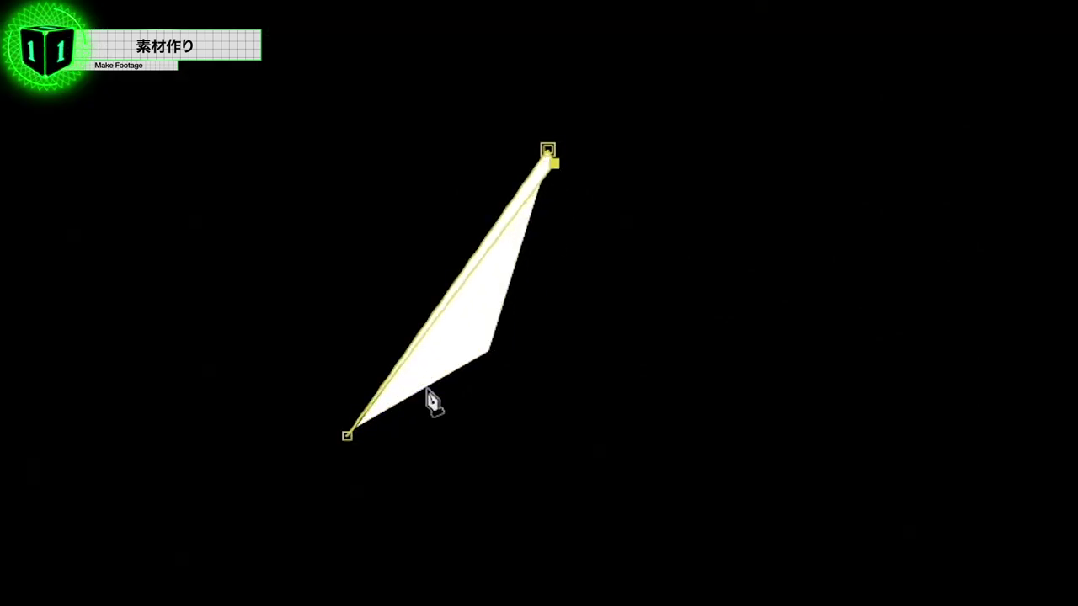
pyautogui.moveTo(514, 454)
pyautogui.mouseDown()
pyautogui.moveTo(596, 455)
pyautogui.moveTo(519, 487)
pyautogui.mouseUp()
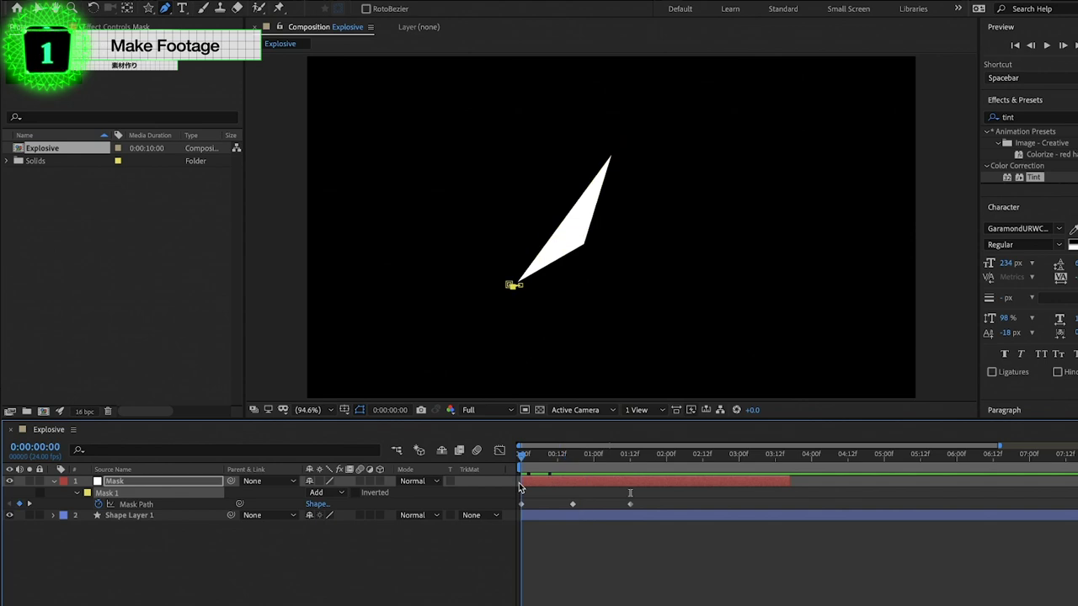
# Easy-ease the Mask Path keyframes and sharpen their speed curve into peaks near 4 units/sec
pyautogui.press('F9')
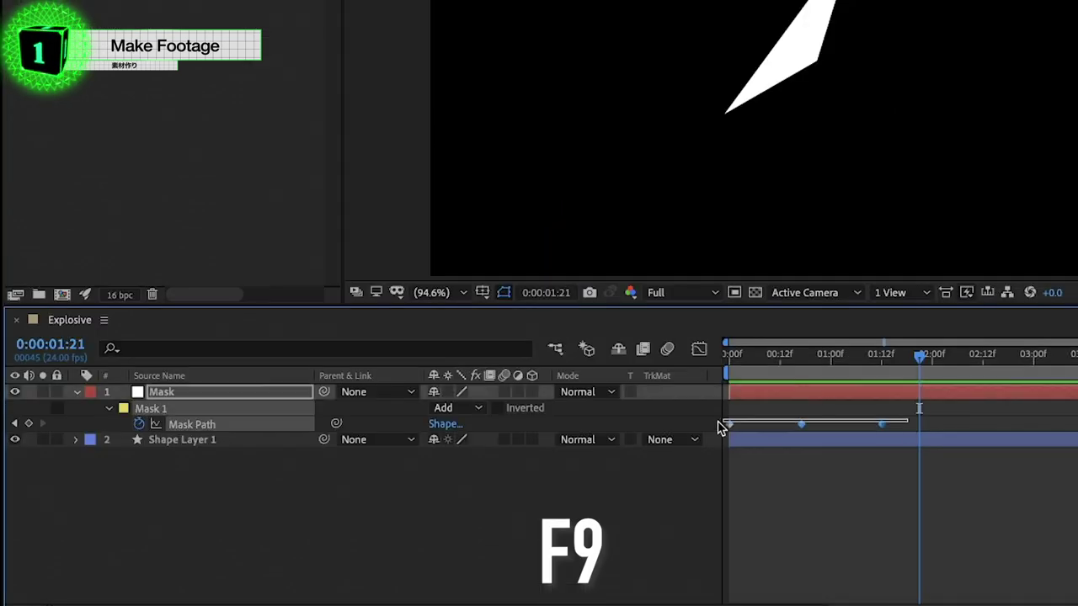
pyautogui.press('space')
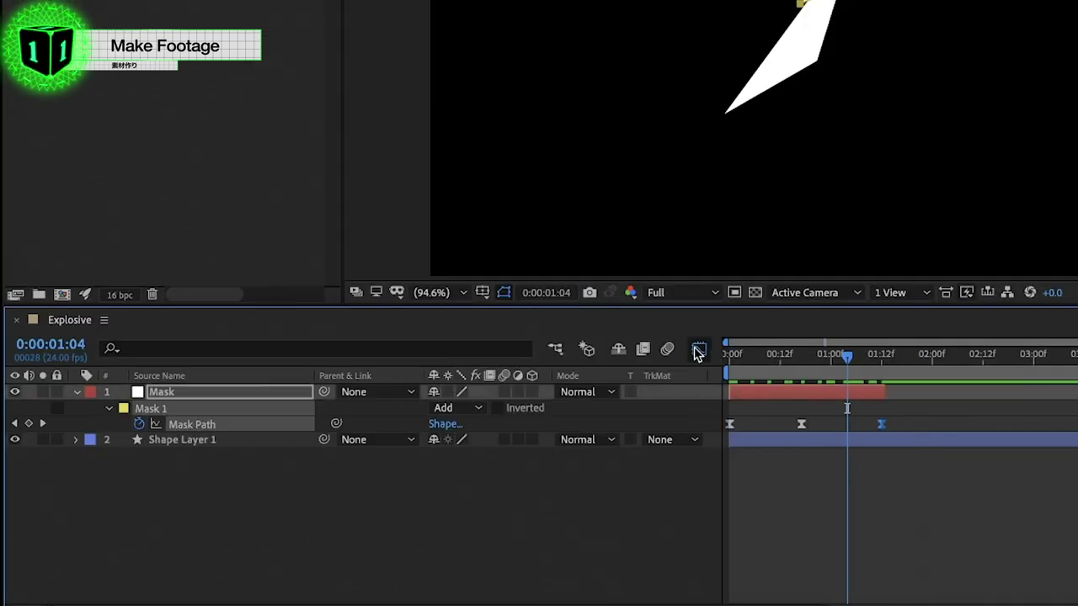
pyautogui.click(698, 351)
pyautogui.moveTo(815, 564); pyautogui.dragTo(861, 568)
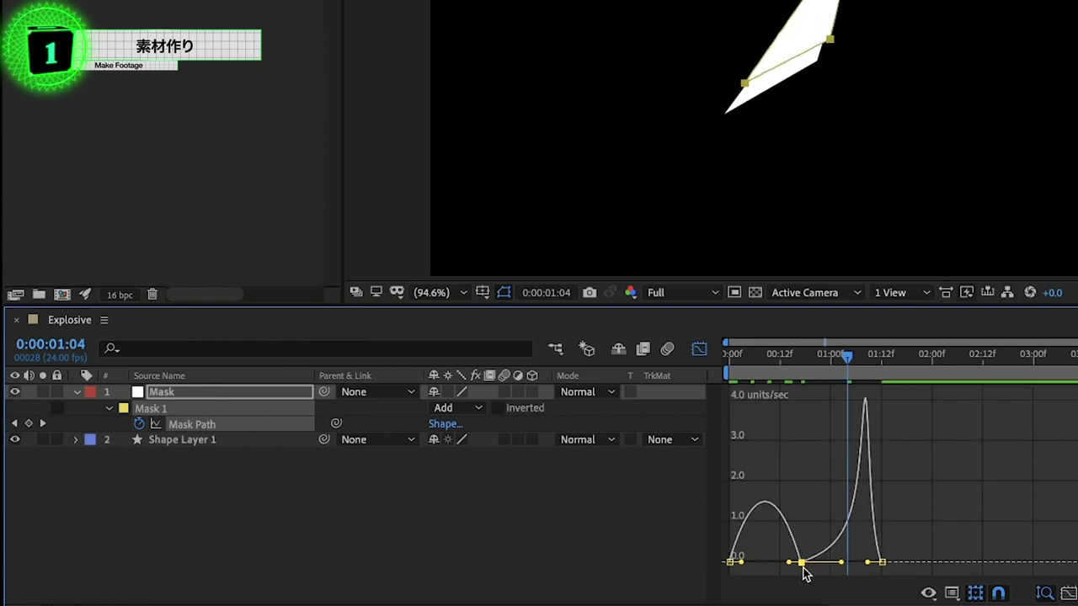
pyautogui.moveTo(790, 565); pyautogui.dragTo(763, 563)
pyautogui.moveTo(767, 377); pyautogui.dragTo(656, 363)
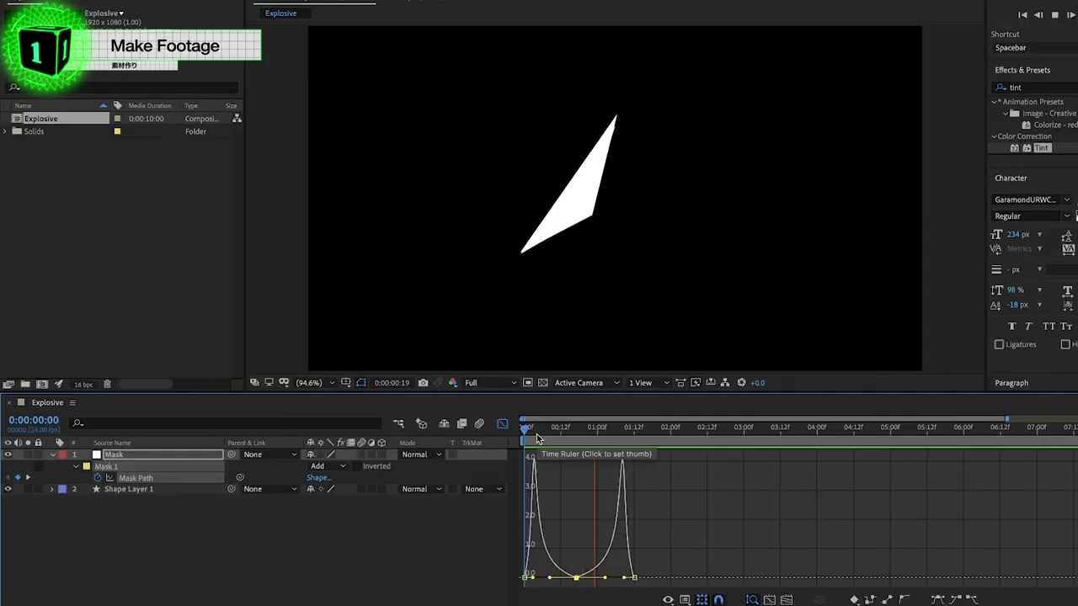
# Compress the mask keyframes proportionally and trim the composition to a 16-frame work area
pyautogui.press('space')
pyautogui.hotkey('shift', 'F3')
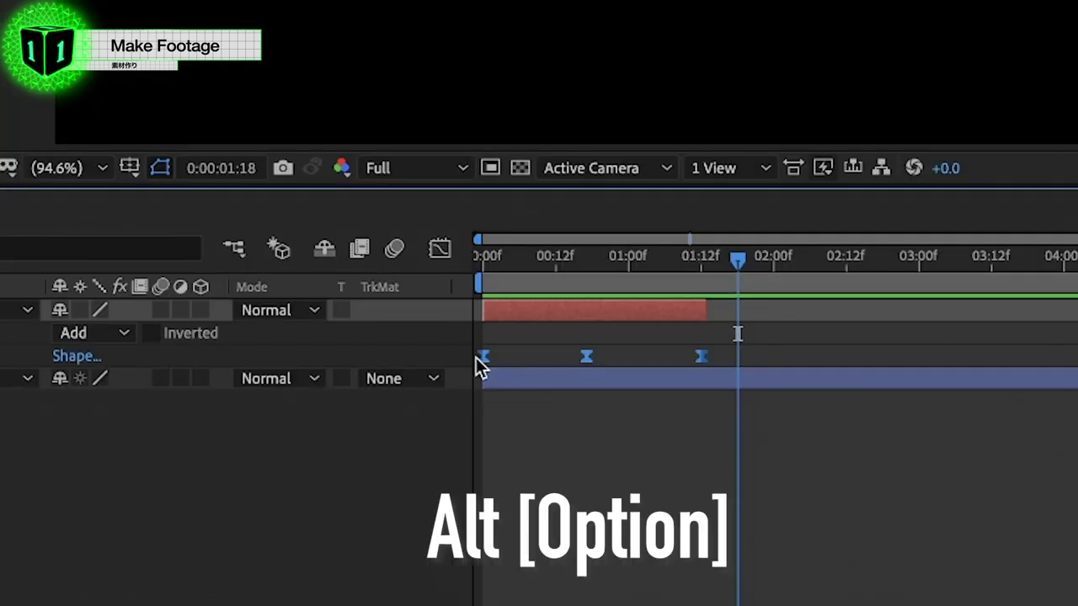
pyautogui.moveTo(634, 357); pyautogui.dragTo(574, 357)
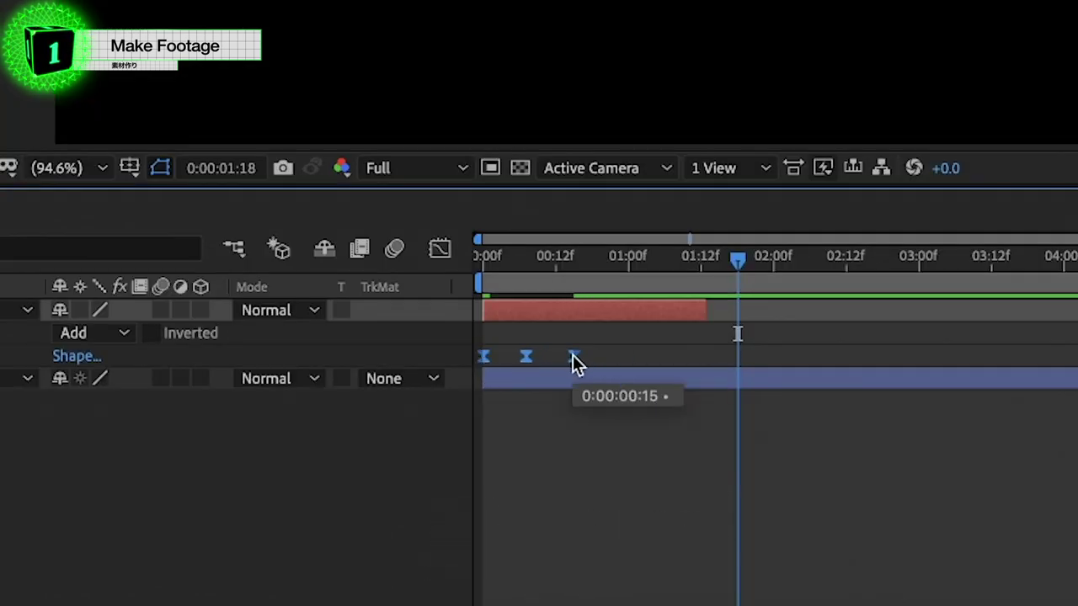
pyautogui.press('n')
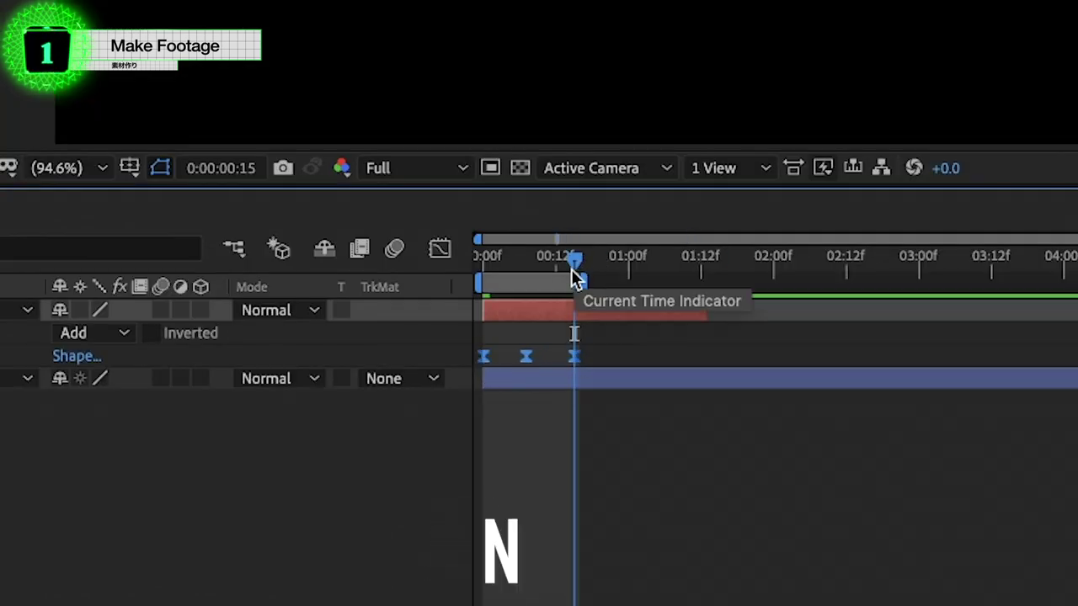
pyautogui.rightClick(551, 291)
pyautogui.click(648, 362)
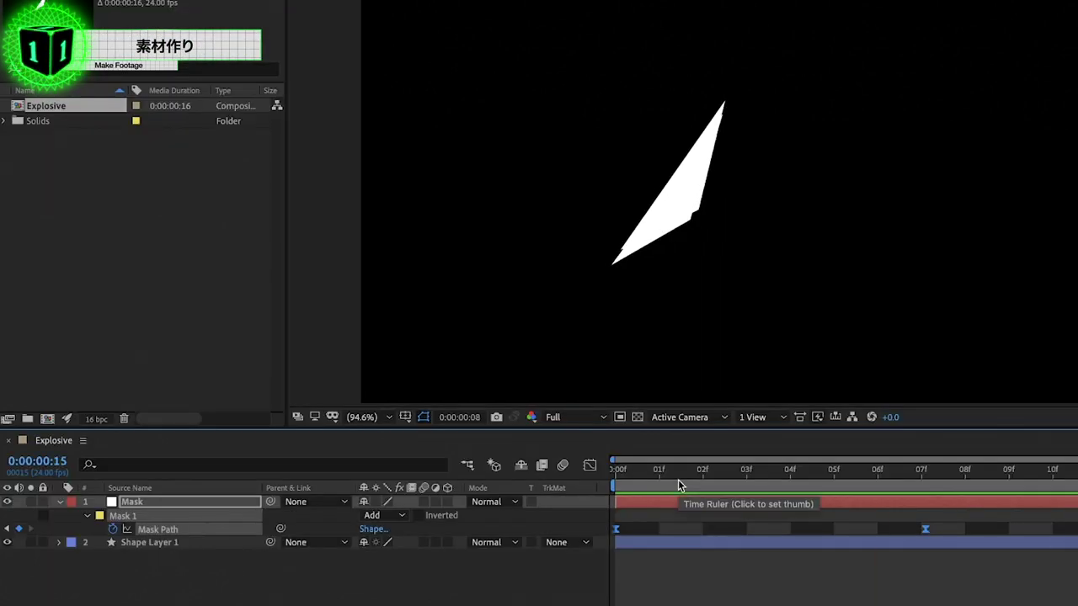
# Scrub through the mask animation and begin renaming the Mask layer
pyautogui.click(677, 479)
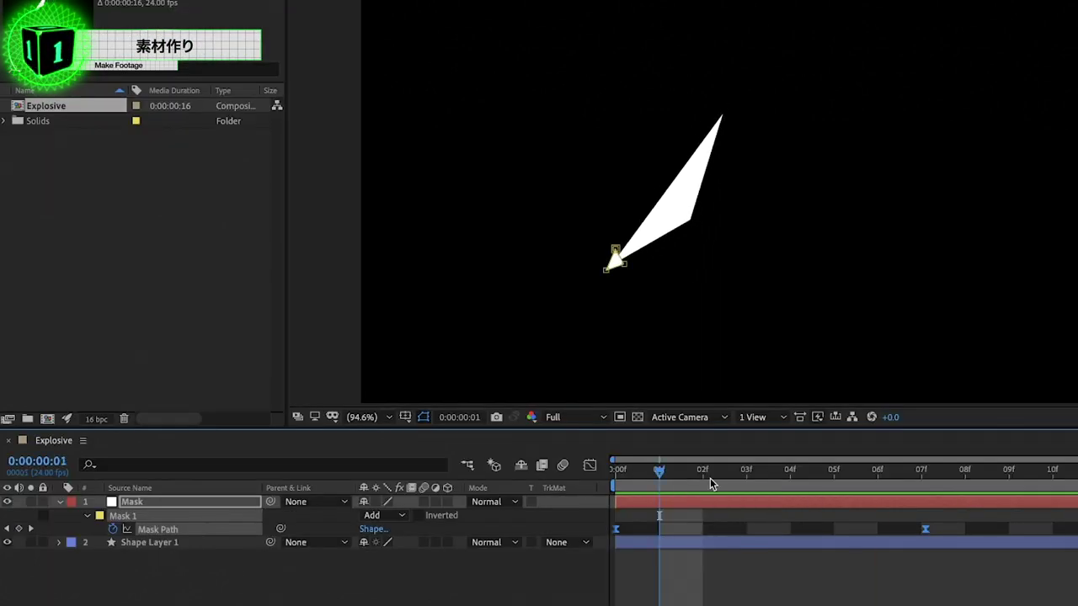
pyautogui.moveTo(628, 480); pyautogui.dragTo(878, 481)
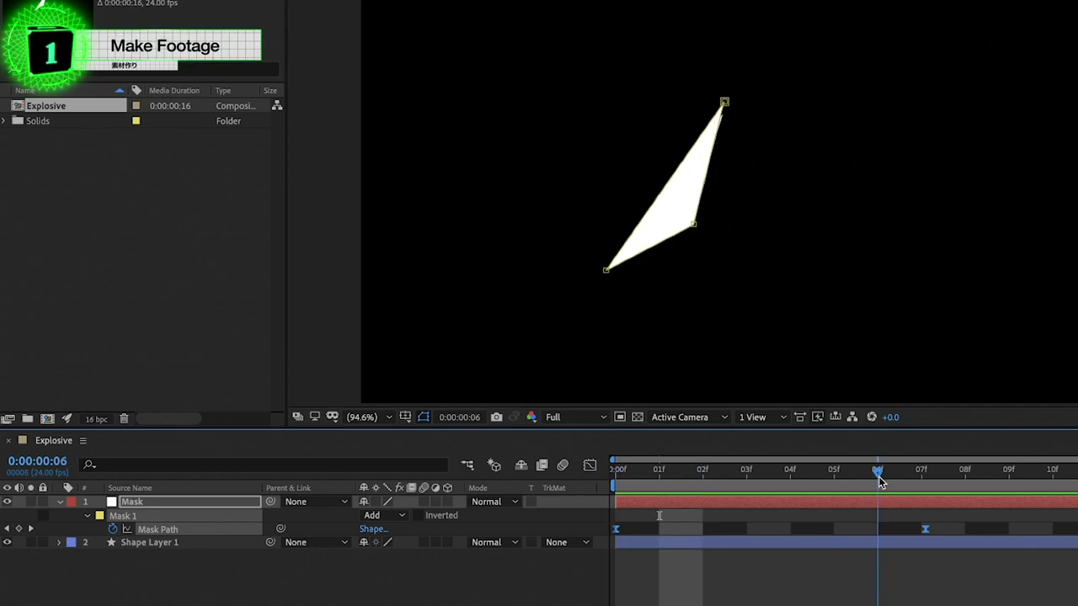
pyautogui.press('Return')
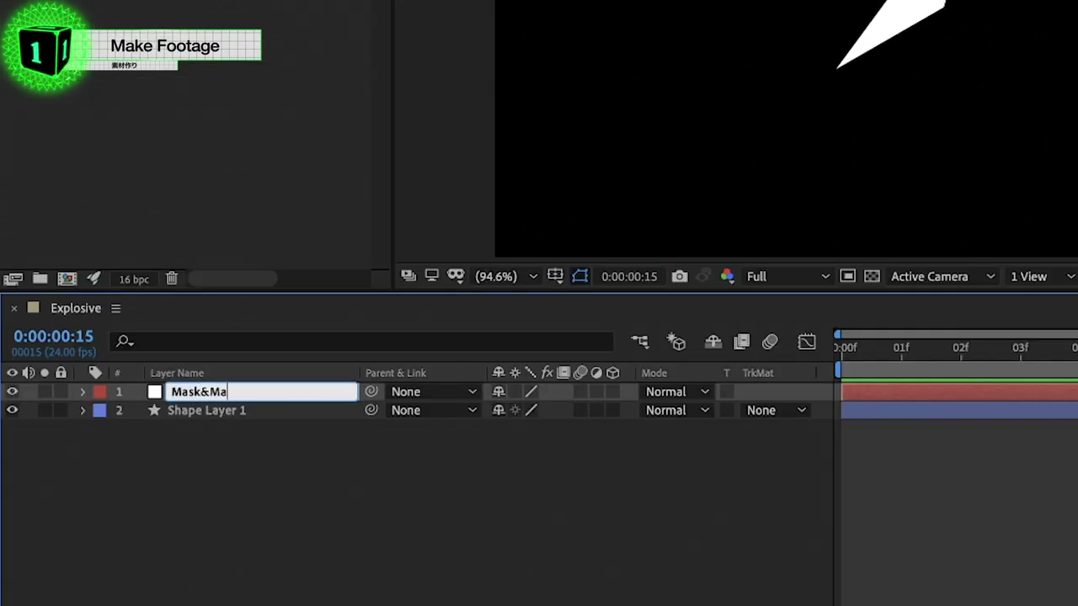
# Rename the layer Mask&Matte and set it as Shape Layer 1's Luma Matte, then preview
pyautogui.press('Return')
pyautogui.click(269, 411)
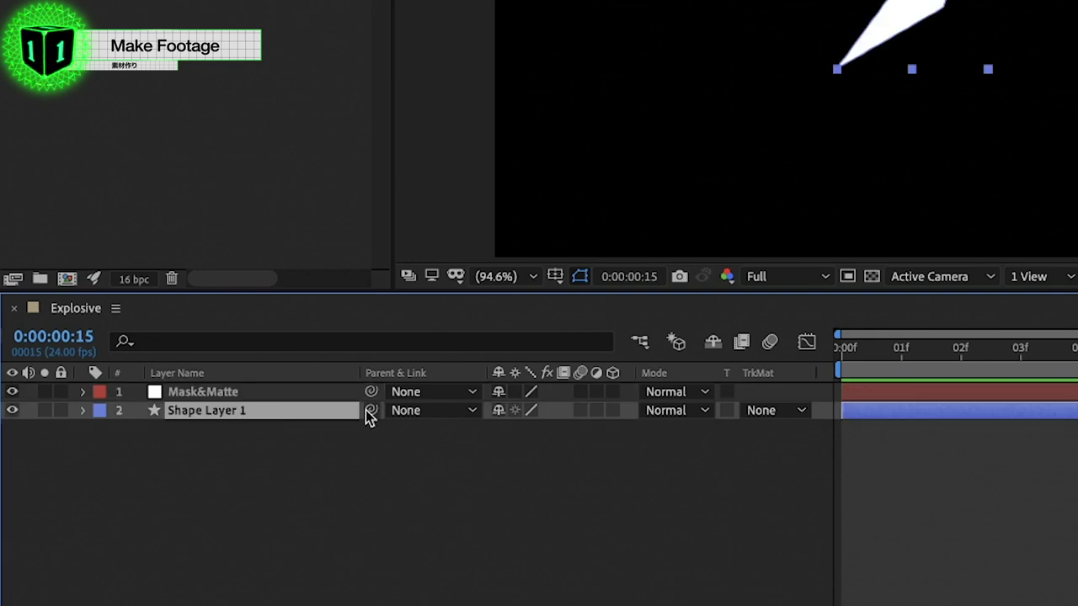
pyautogui.click(786, 415)
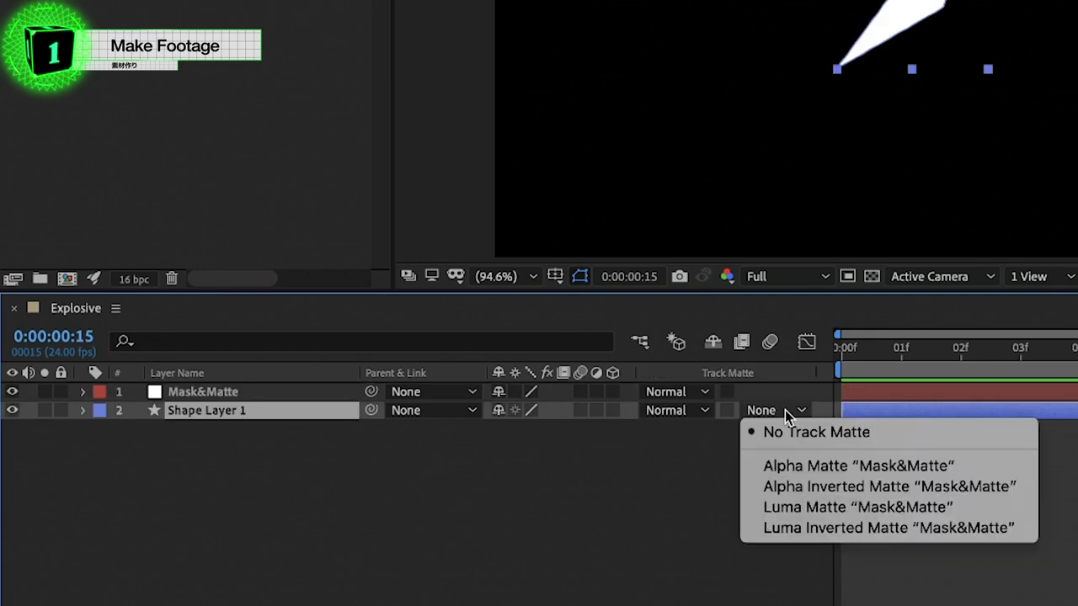
pyautogui.click(811, 512)
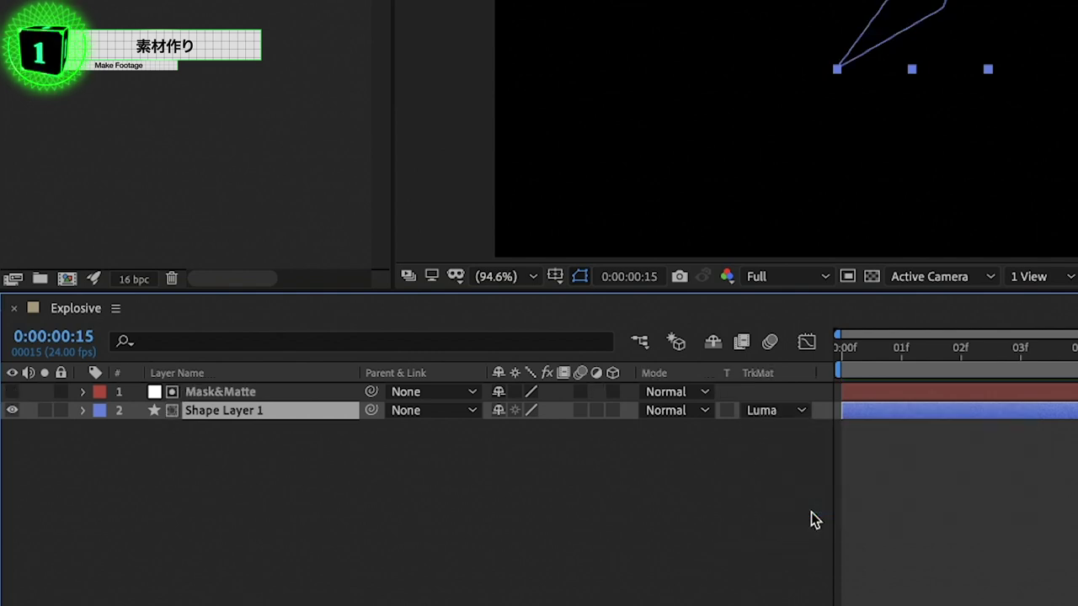
pyautogui.press('space')
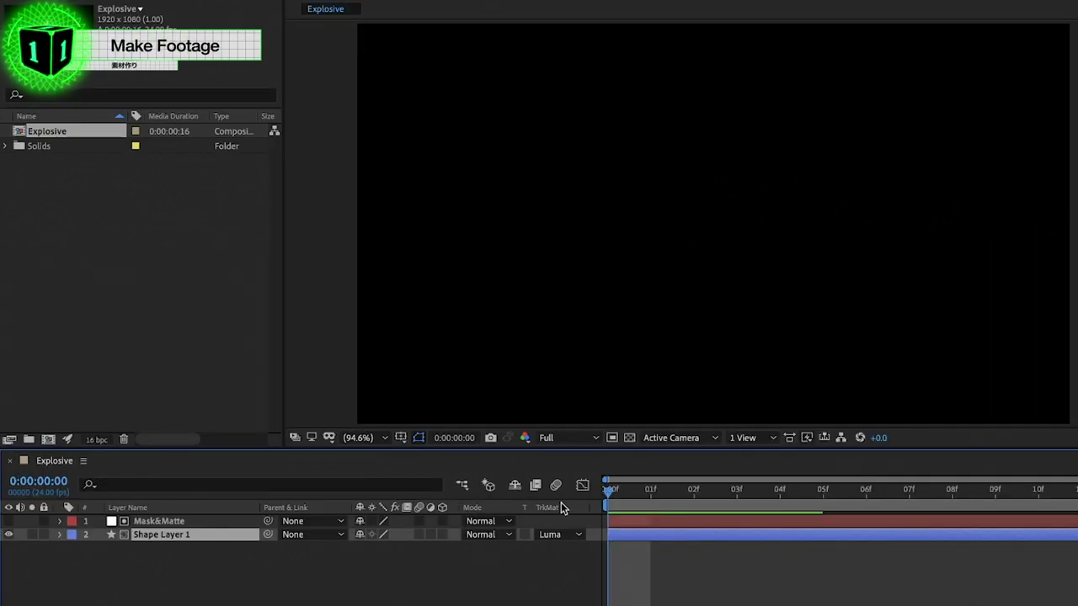
# Draw a region of interest tightly around the white shard
pyautogui.press('space')
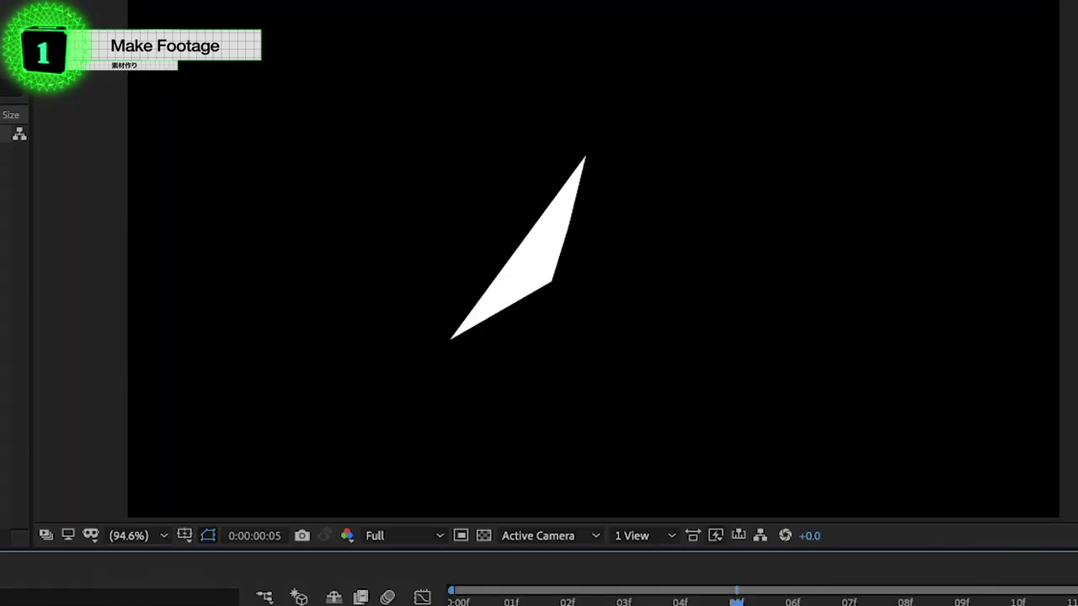
pyautogui.click(460, 536)
pyautogui.moveTo(430, 127); pyautogui.dragTo(593, 351)
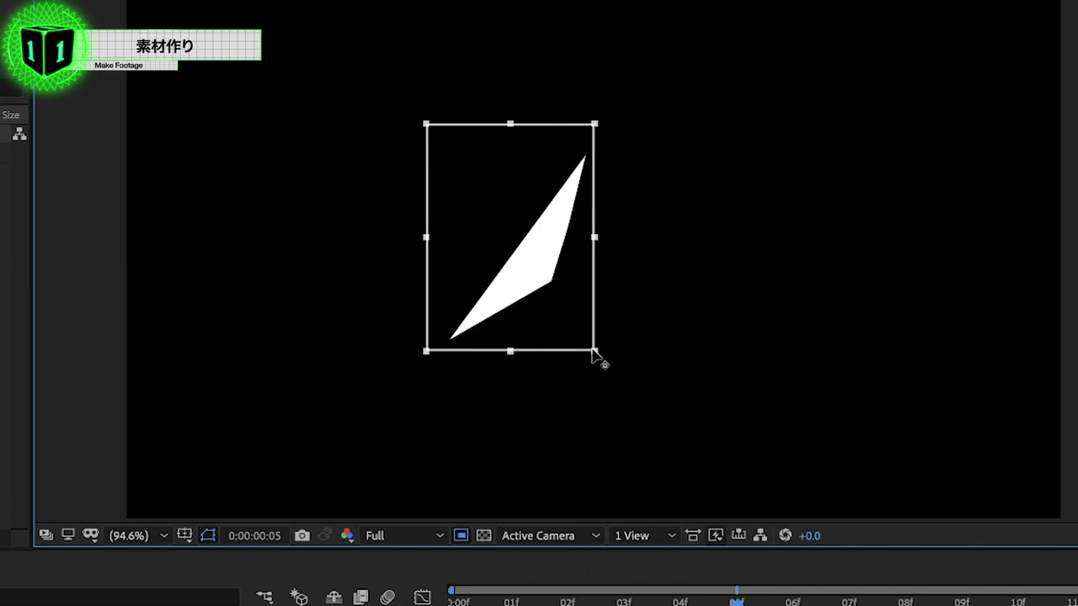
pyautogui.moveTo(426, 124); pyautogui.dragTo(439, 148)
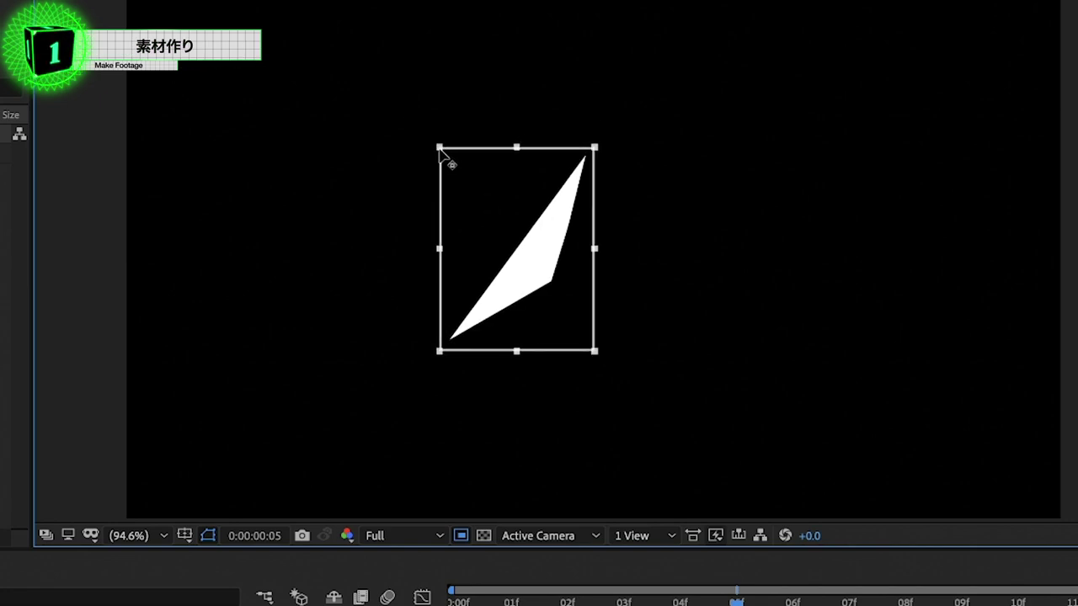
pyautogui.click(292, 11)
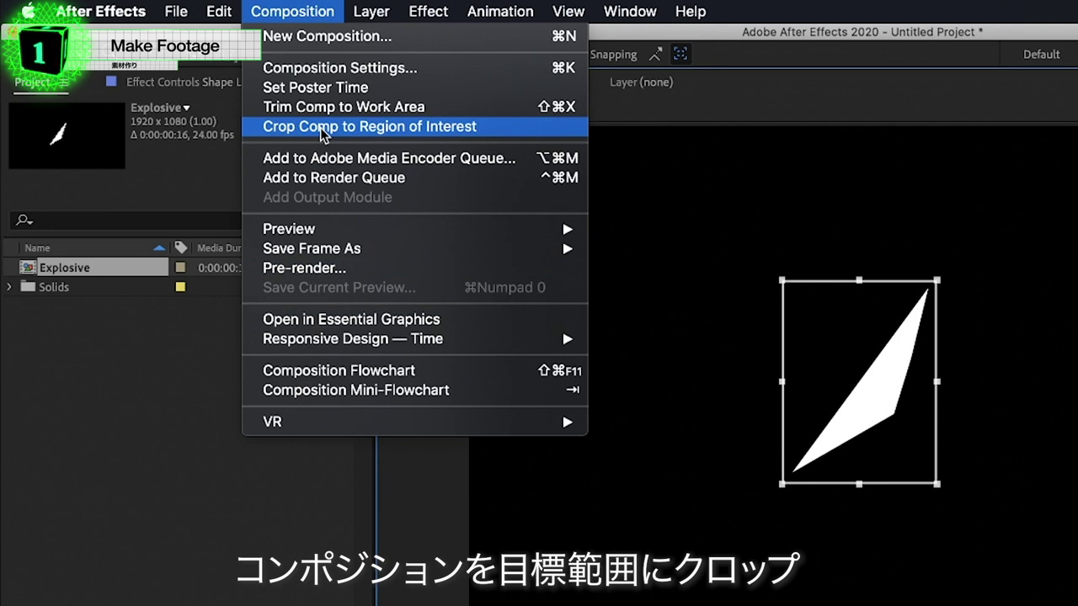
# Crop Explosive to the region of interest and create a new composition, Explosive Final
pyautogui.click(322, 128)
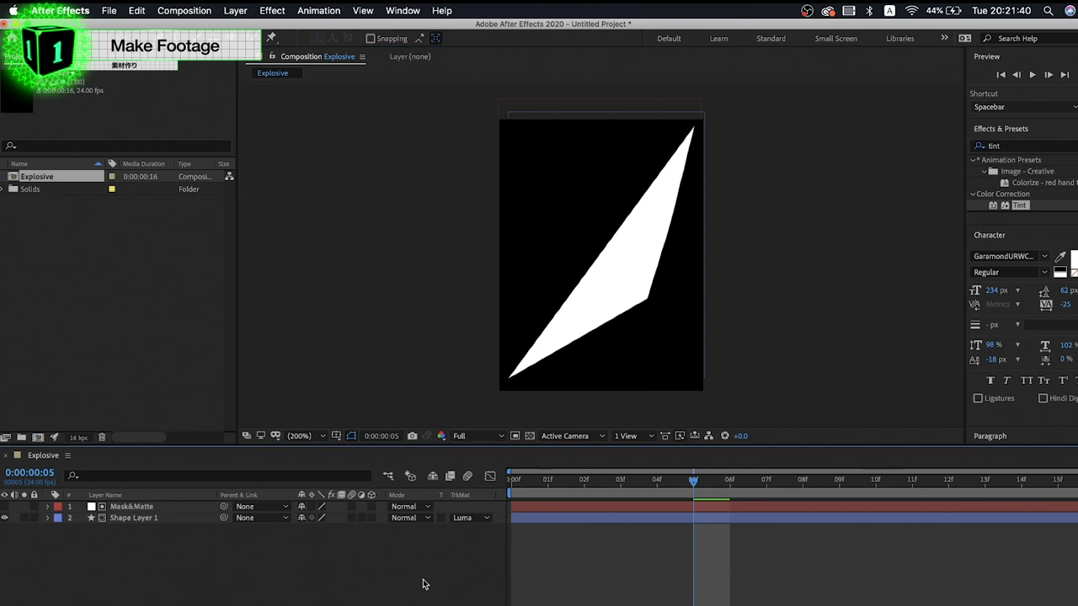
pyautogui.press('super+n')
pyautogui.write('Explosive Final')
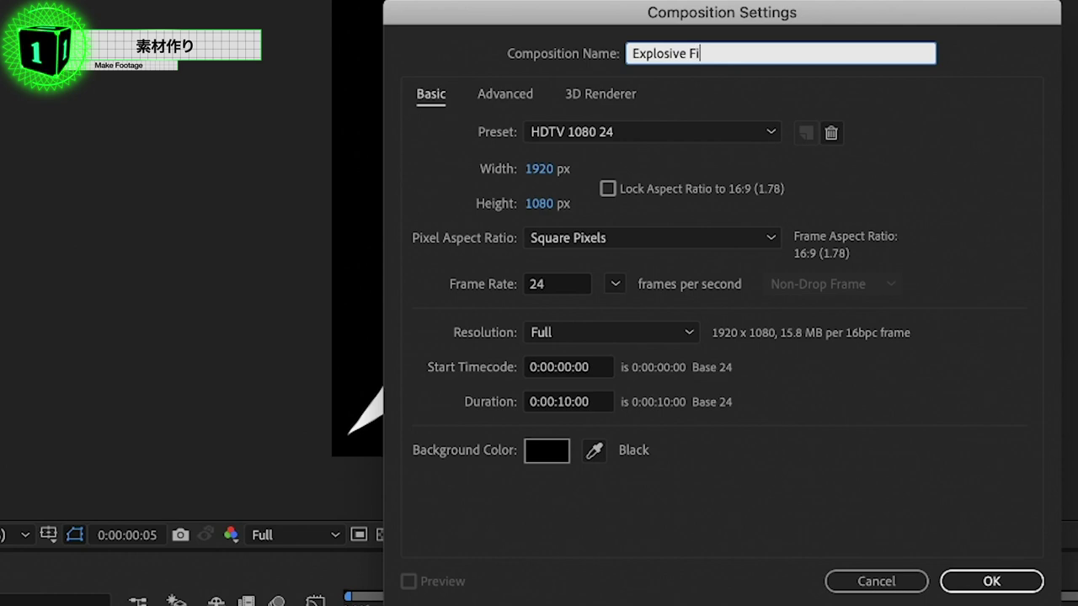
pyautogui.press('Return')
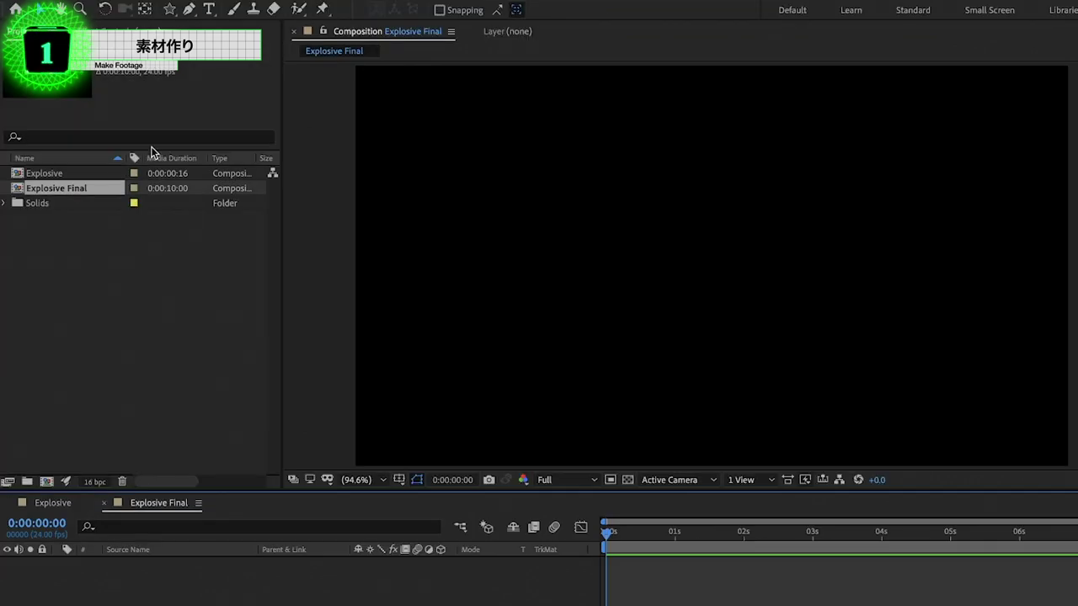
# Nest the Explosive comp inside Explosive Final and search effects for 'turbulent'
pyautogui.click(73, 175)
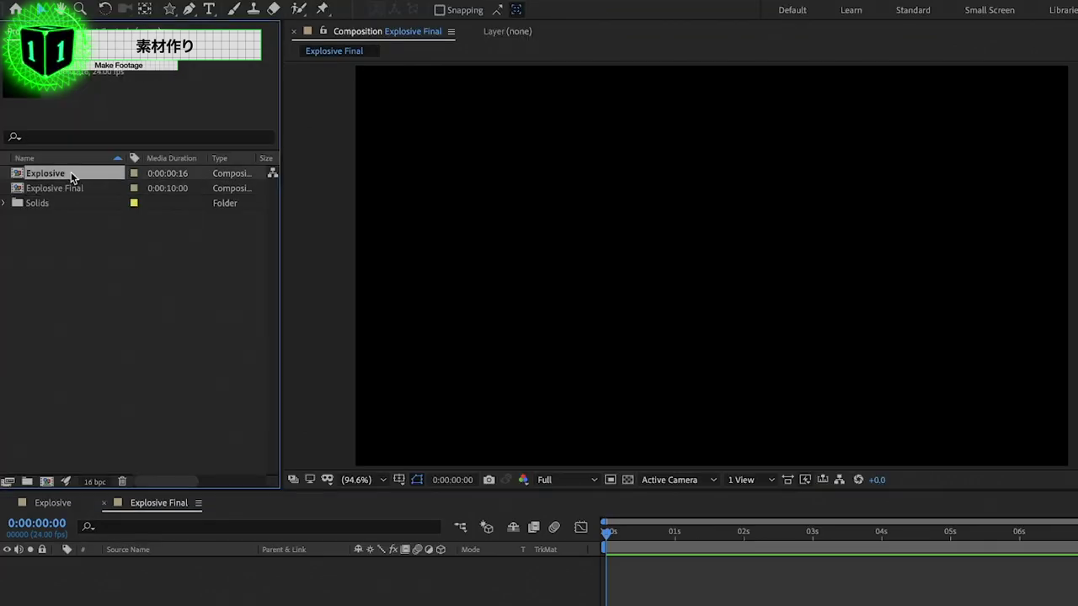
pyautogui.moveTo(314, 586); pyautogui.dragTo(317, 589)
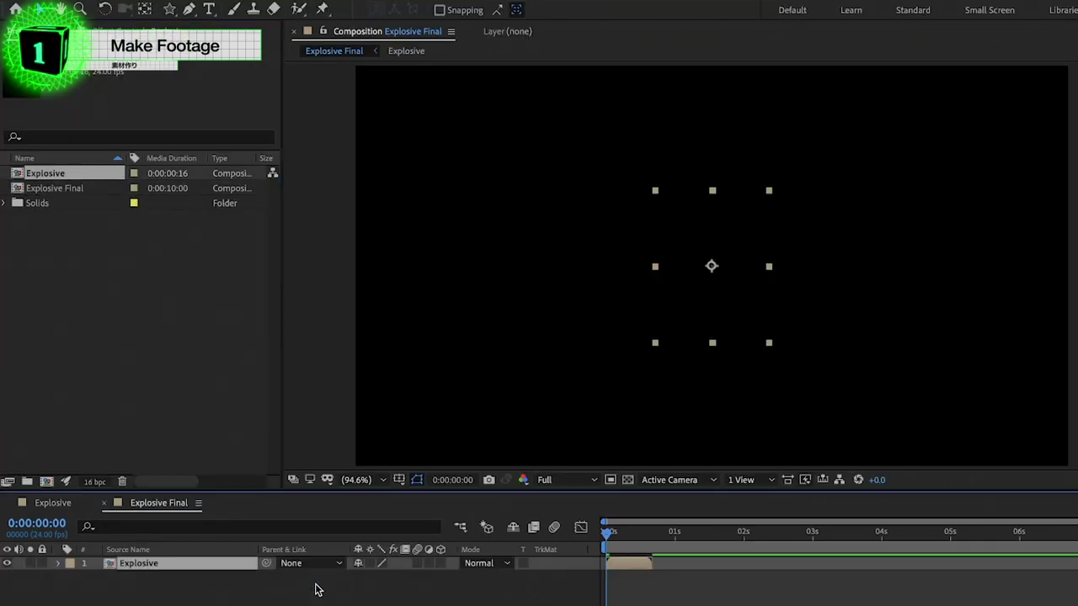
pyautogui.click(614, 549)
pyautogui.moveTo(644, 556); pyautogui.dragTo(630, 556)
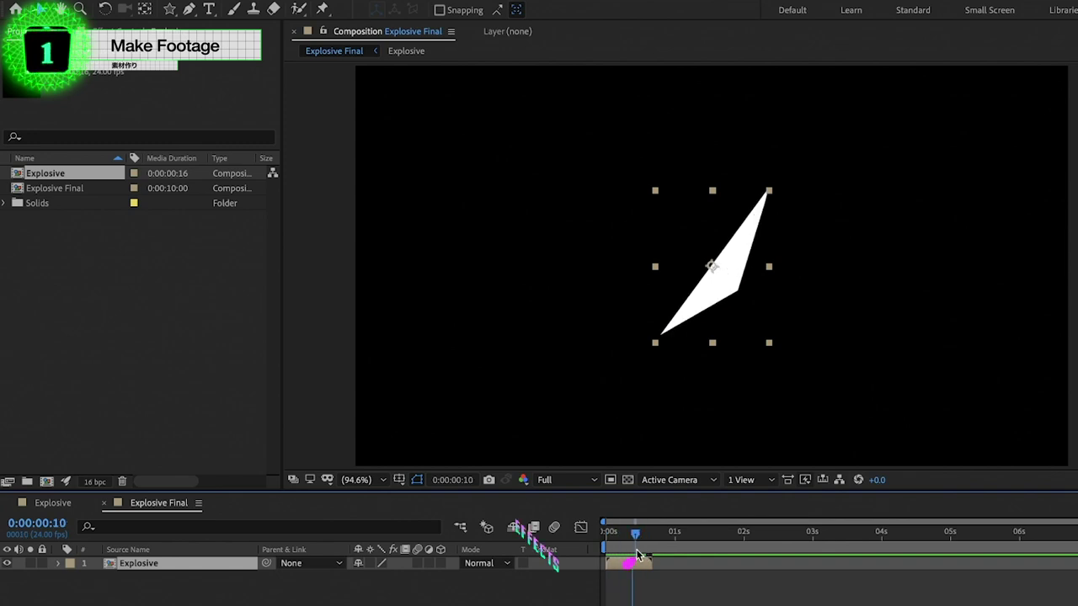
pyautogui.write('turbulent')
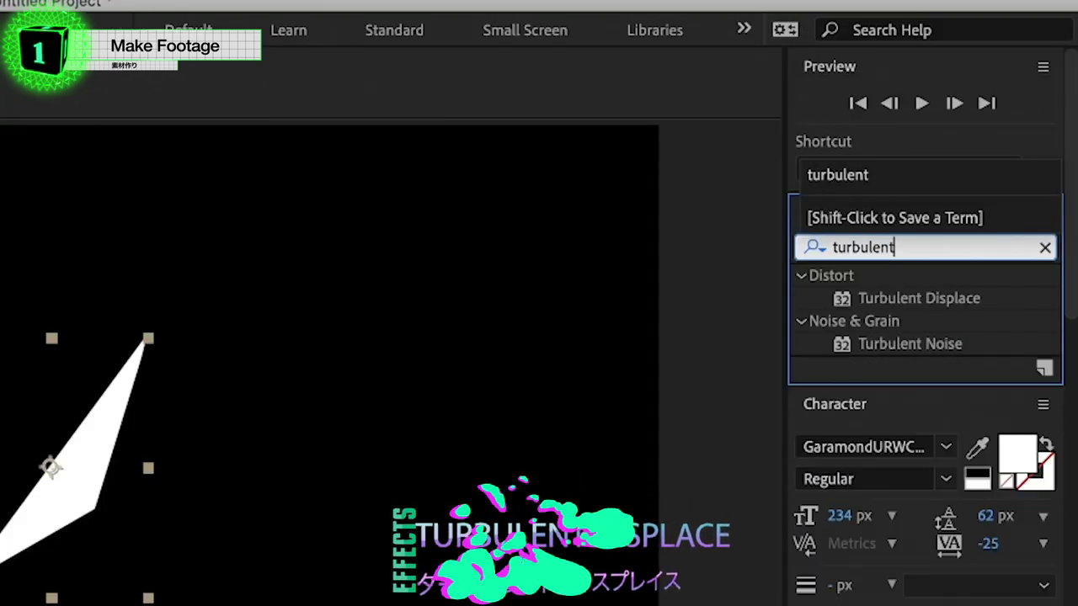
# Apply Turbulent Displace to the Explosive layer with Size 29 and Amount 88
pyautogui.click(929, 299)
pyautogui.moveTo(928, 300); pyautogui.dragTo(141, 298)
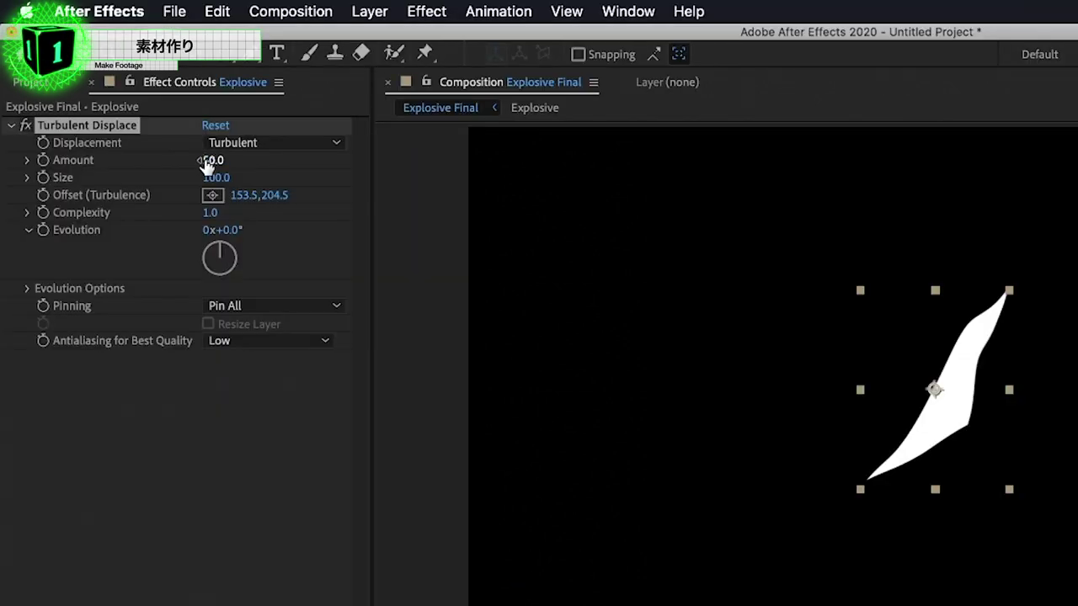
pyautogui.moveTo(194, 178); pyautogui.dragTo(143, 195)
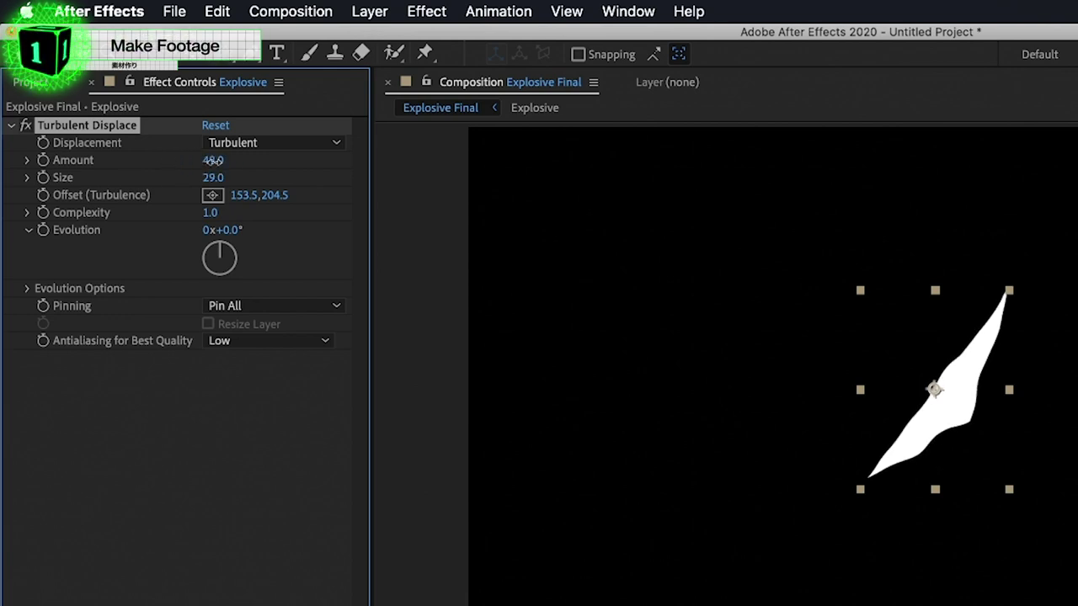
pyautogui.moveTo(241, 163); pyautogui.dragTo(252, 162)
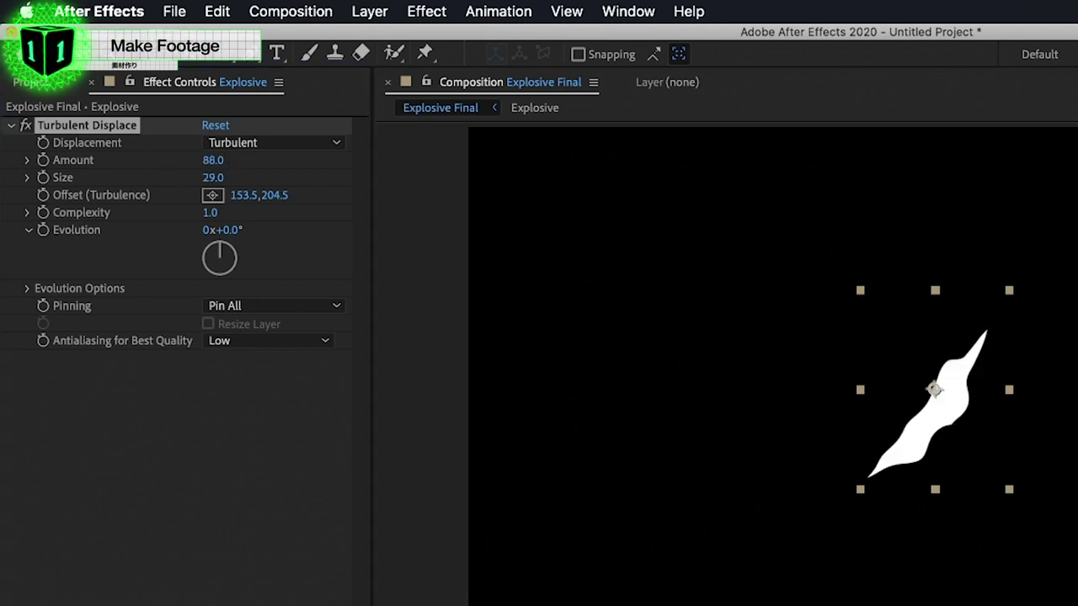
# Drive Turbulent Displace's Evolution with the expression time*50 and preview the distortion
pyautogui.keyDown('alt'); pyautogui.click(43, 230); pyautogui.keyUp('alt')
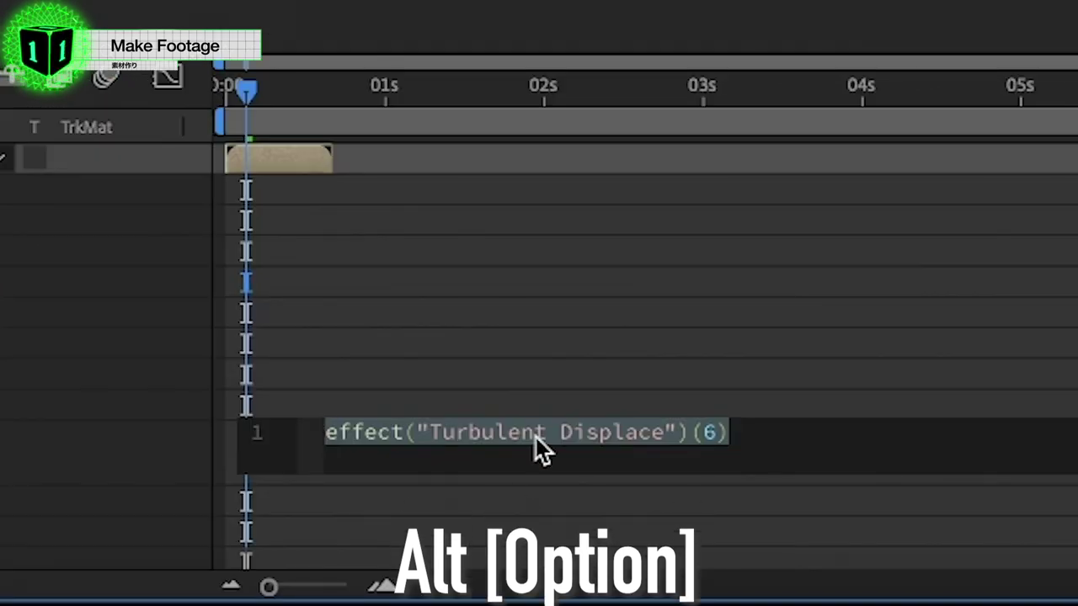
pyautogui.write('time')
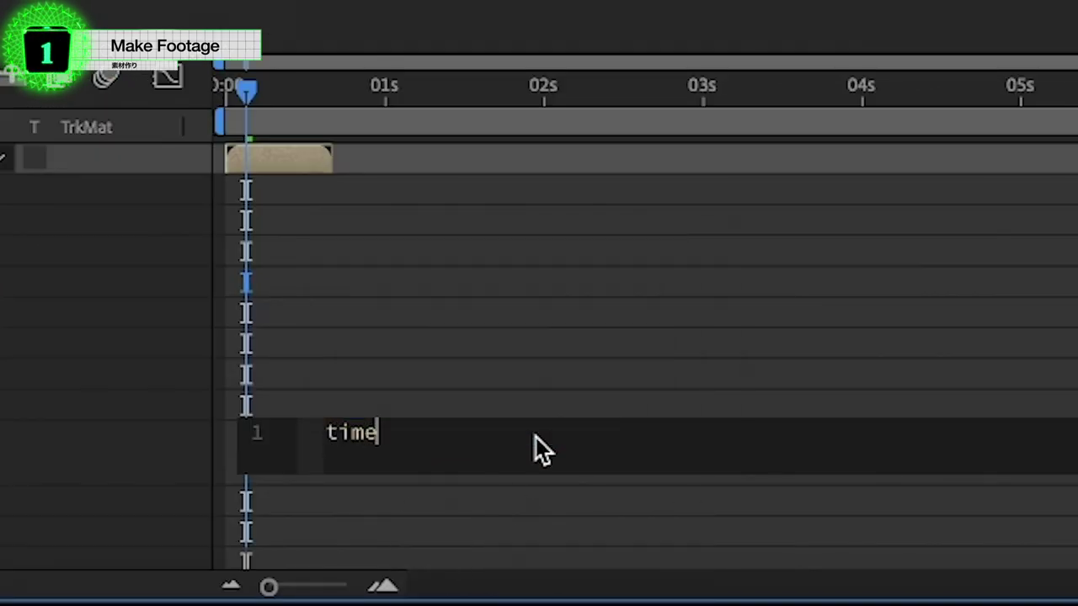
pyautogui.write('*50')
pyautogui.press('space')
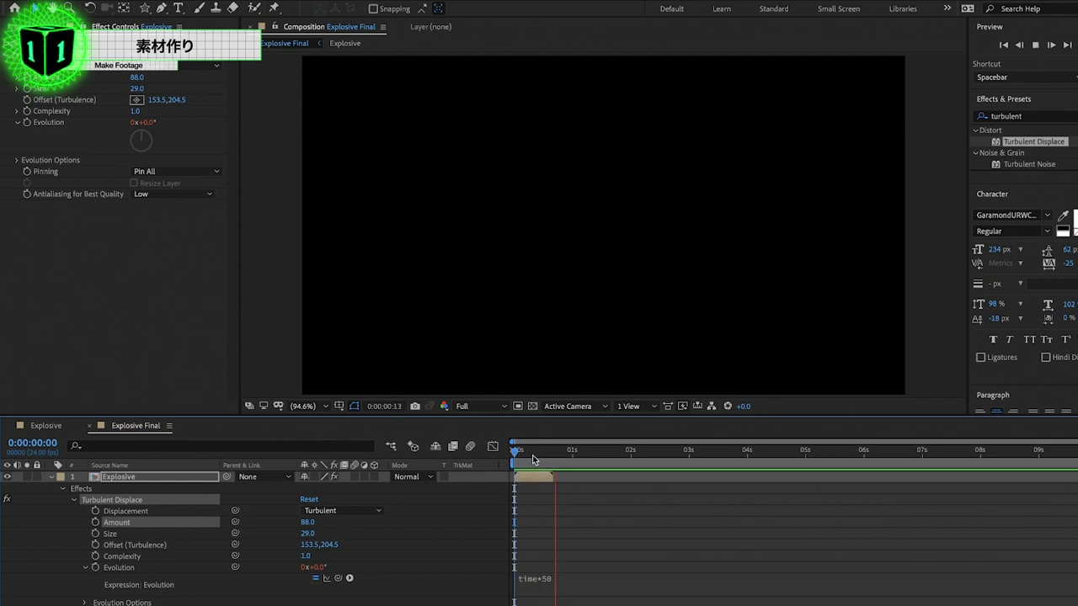
pyautogui.press('space')
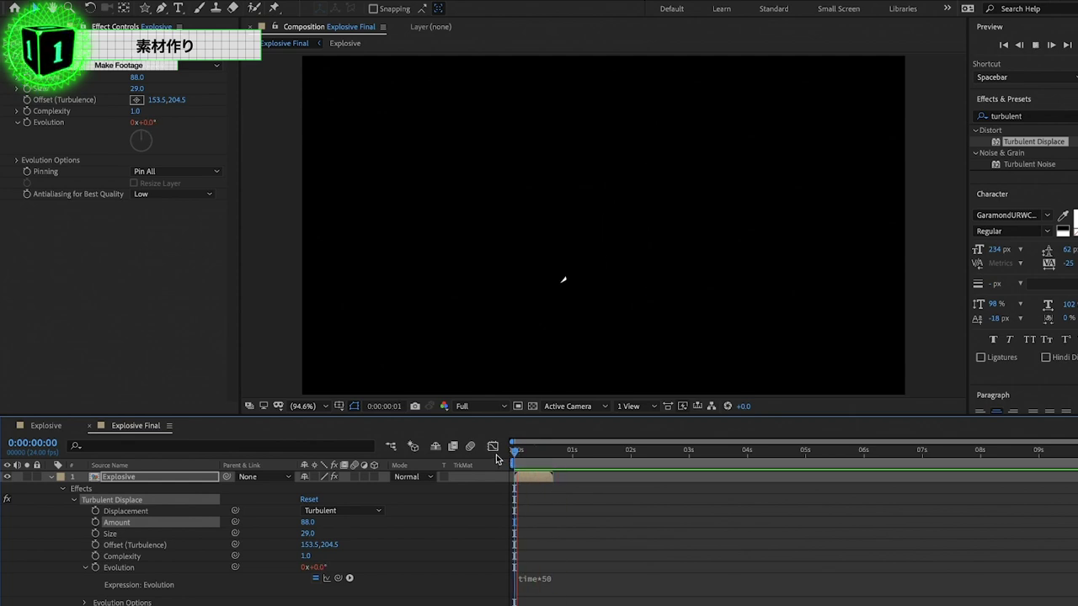
pyautogui.moveTo(515, 451); pyautogui.dragTo(545, 466)
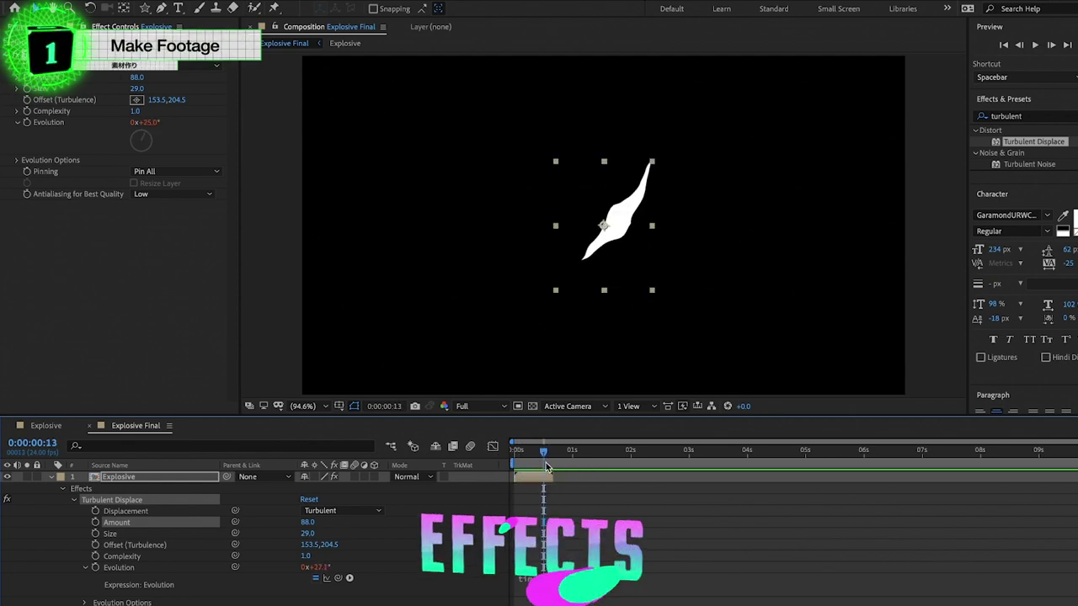
# Apply Simple Choker with Choke Matte 13.20 and preview the slimmer shard
pyautogui.write('choker')
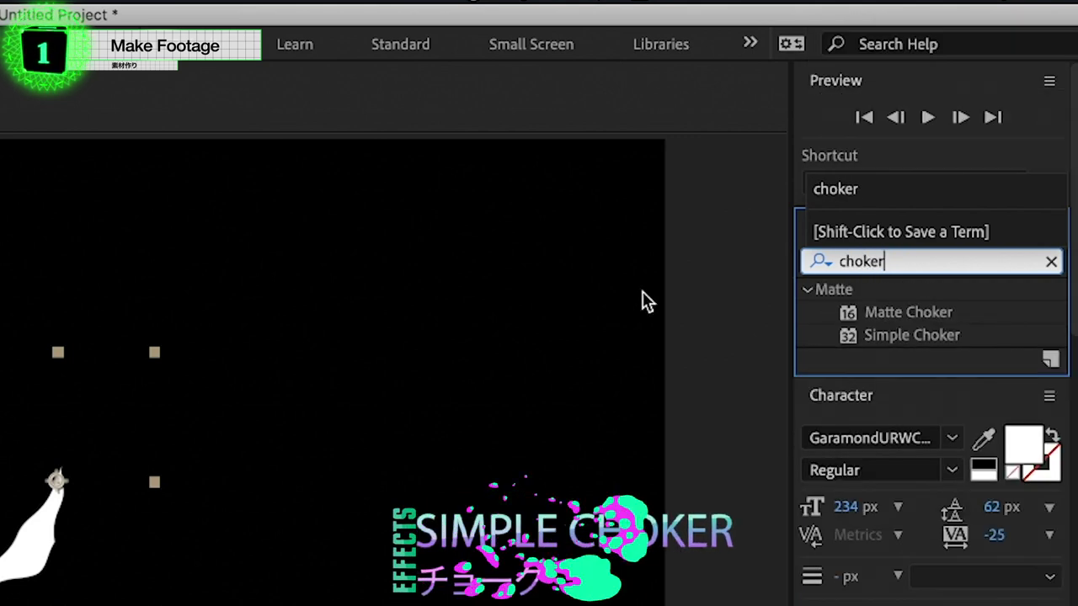
pyautogui.doubleClick(912, 334)
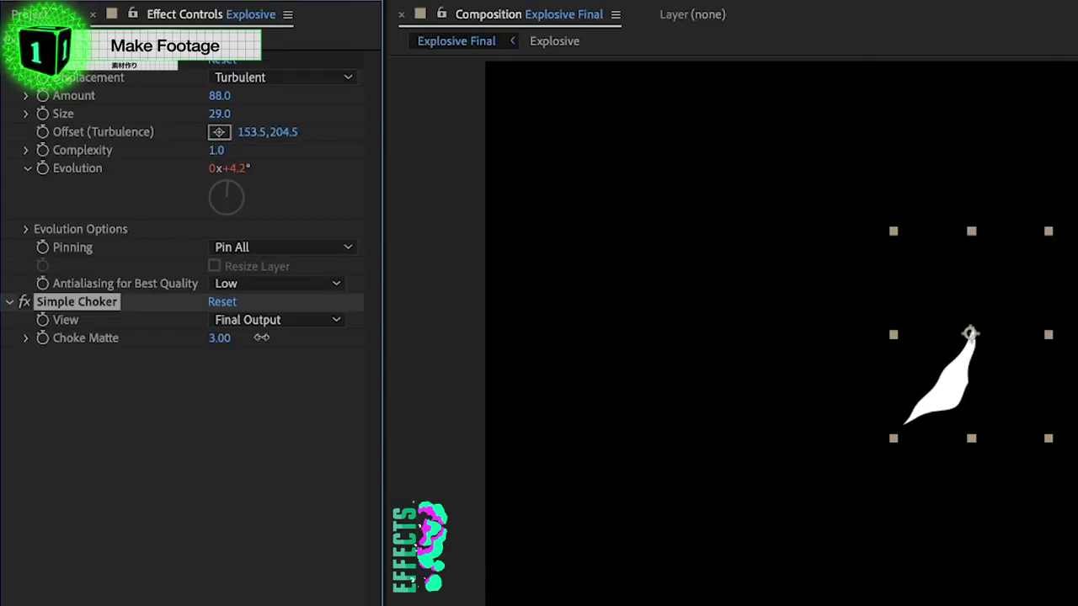
pyautogui.moveTo(261, 338); pyautogui.dragTo(367, 348)
pyautogui.press('space')
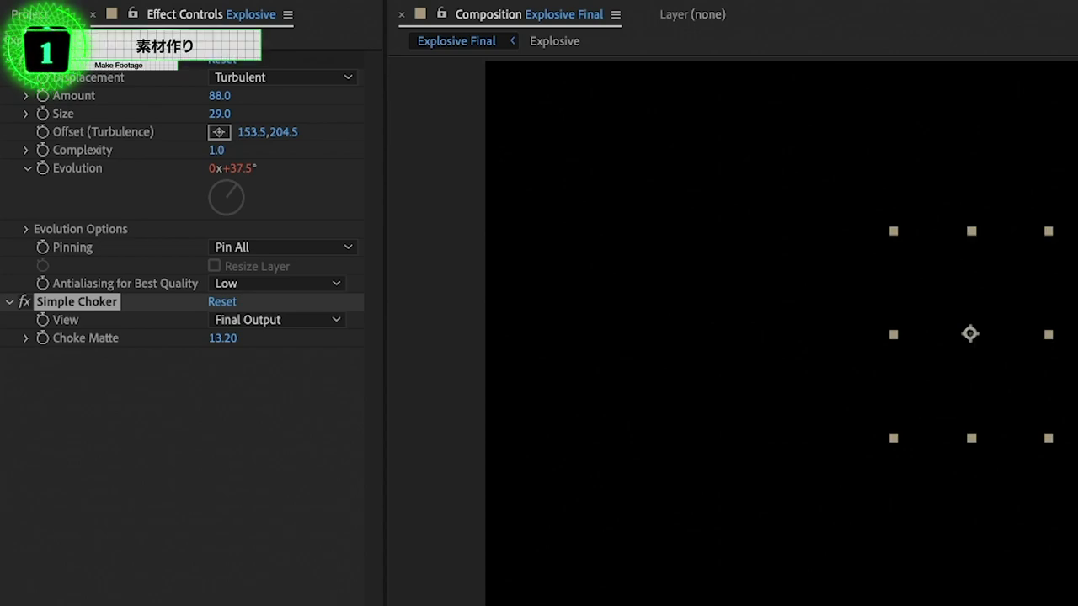
pyautogui.click(545, 481)
pyautogui.moveTo(564, 477); pyautogui.dragTo(529, 487)
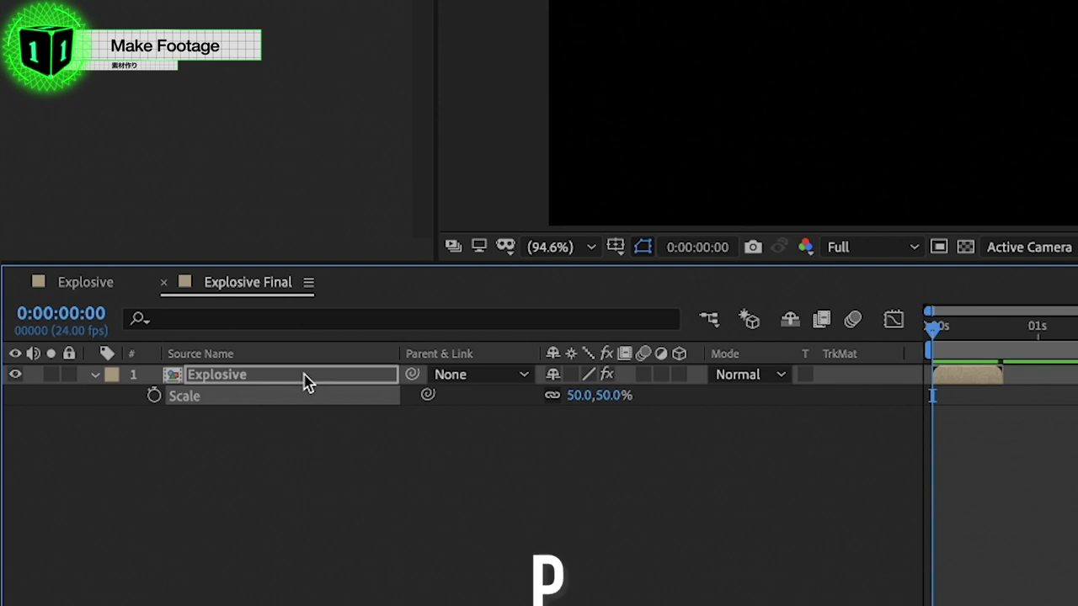
# Keyframe the Explosive layer's Position from Y 618 to Y 348 a frame later, then preview
pyautogui.press('p')
pyautogui.click(154, 395)
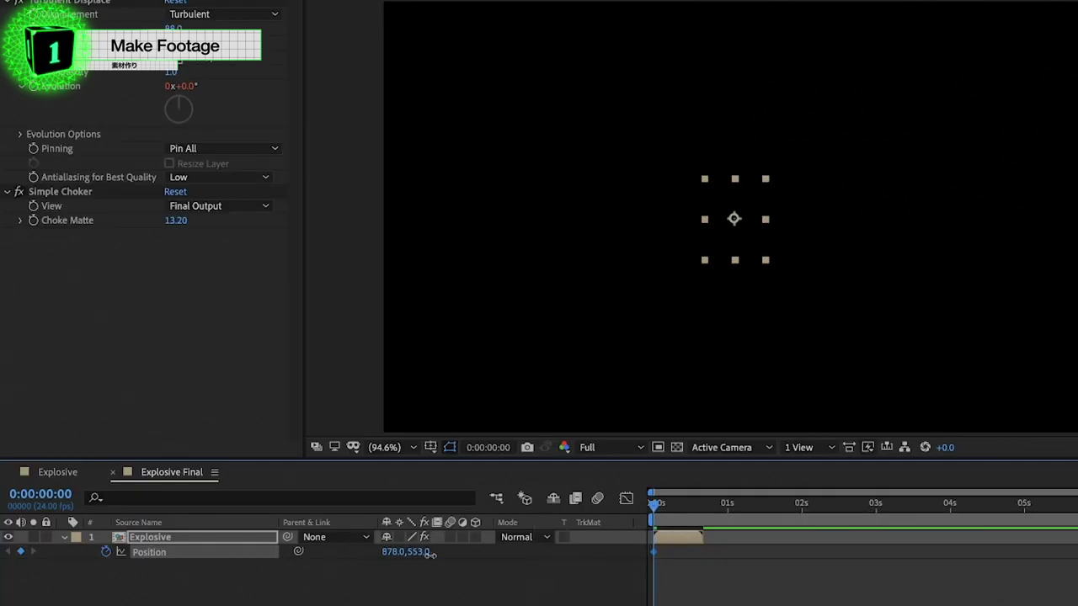
pyautogui.moveTo(427, 552); pyautogui.dragTo(706, 504)
pyautogui.click(697, 509)
pyautogui.moveTo(417, 552)
pyautogui.mouseDown()
pyautogui.moveTo(393, 556)
pyautogui.moveTo(454, 556)
pyautogui.mouseUp()
pyautogui.press('Home')
pyautogui.press('space')
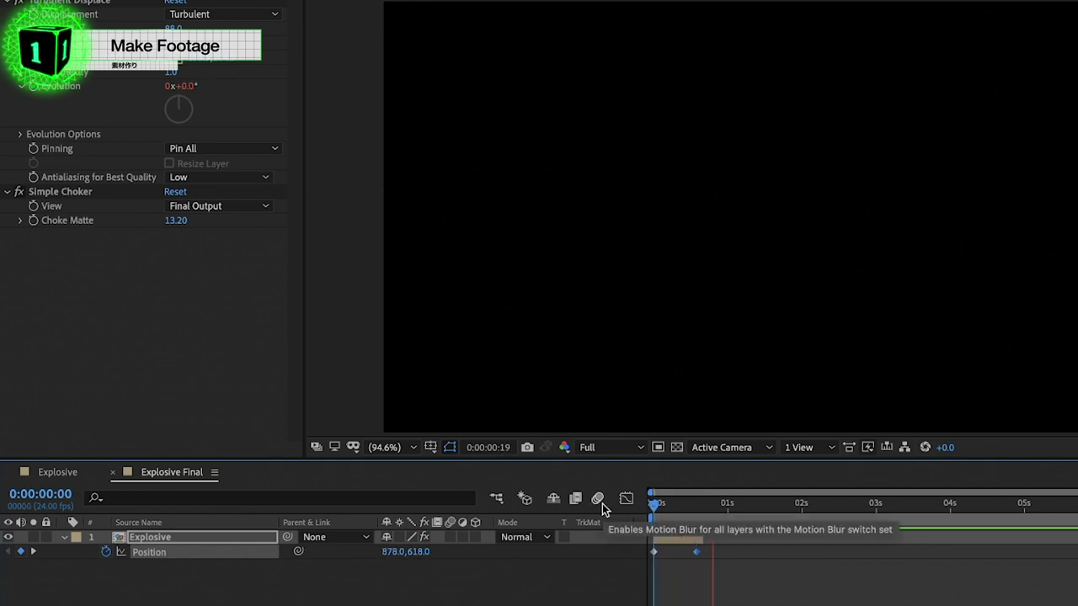
pyautogui.press('space')
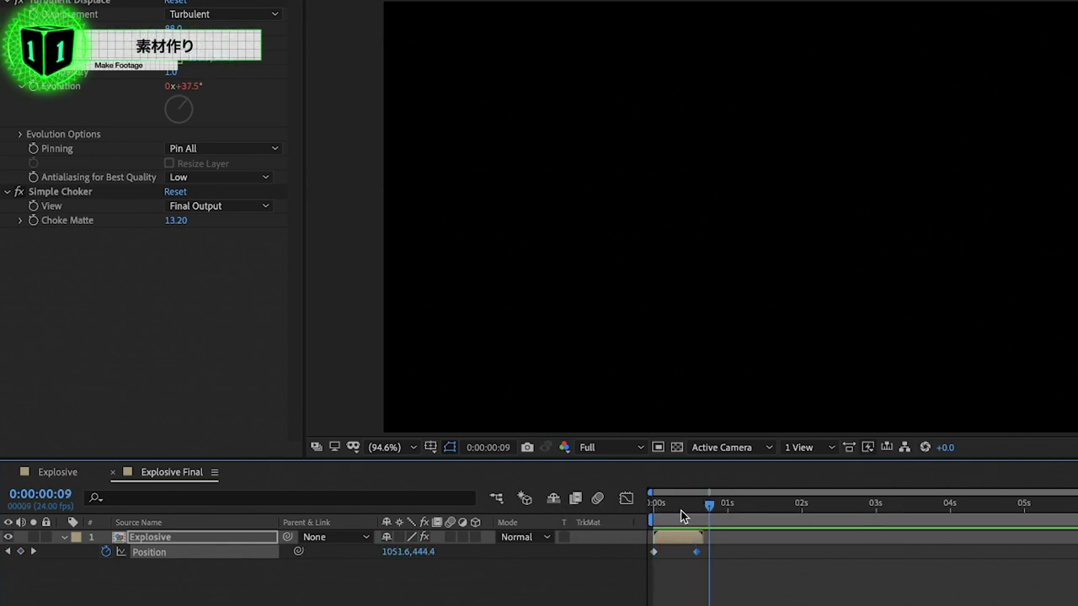
# Shift the Scale keyframe to frame 5, ease the speed curve to burst fast, then duplicate the layer
pyautogui.press('s')
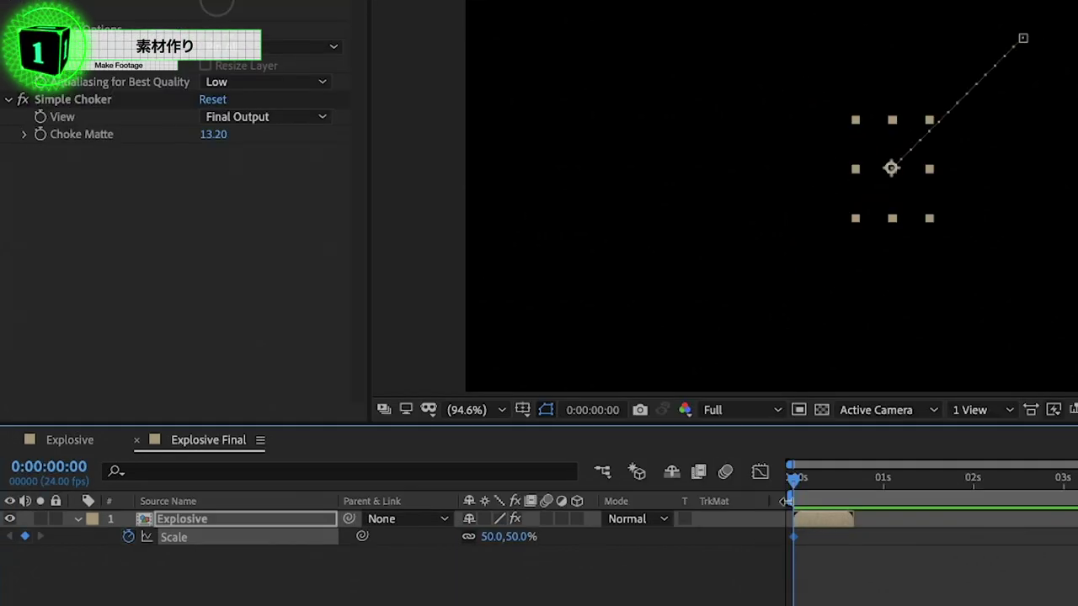
pyautogui.hotkey('shift', 'p')
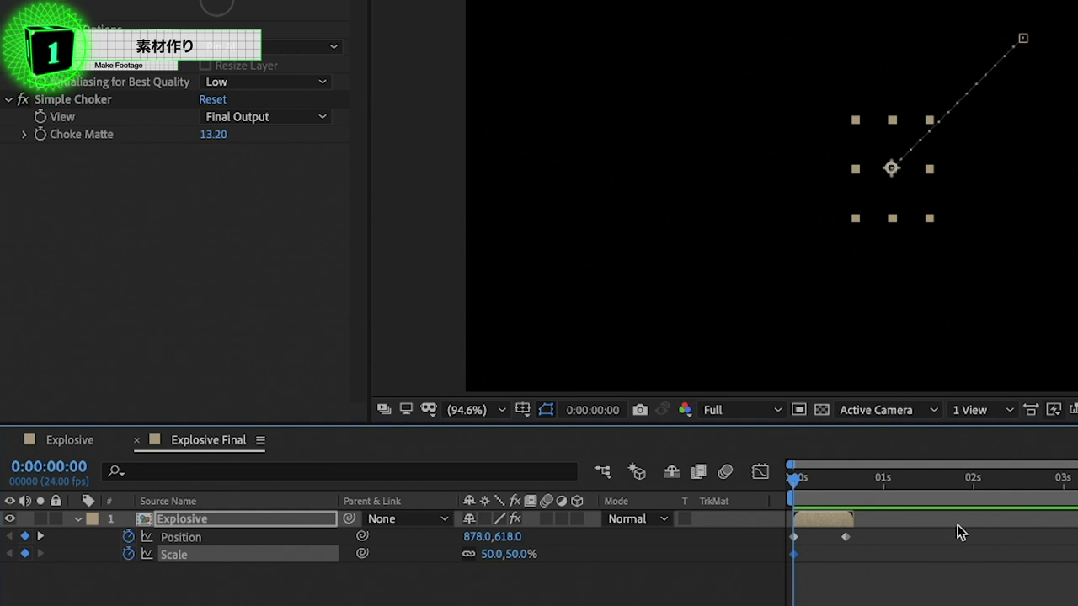
pyautogui.moveTo(795, 553); pyautogui.dragTo(812, 554)
pyautogui.moveTo(793, 478); pyautogui.dragTo(847, 478)
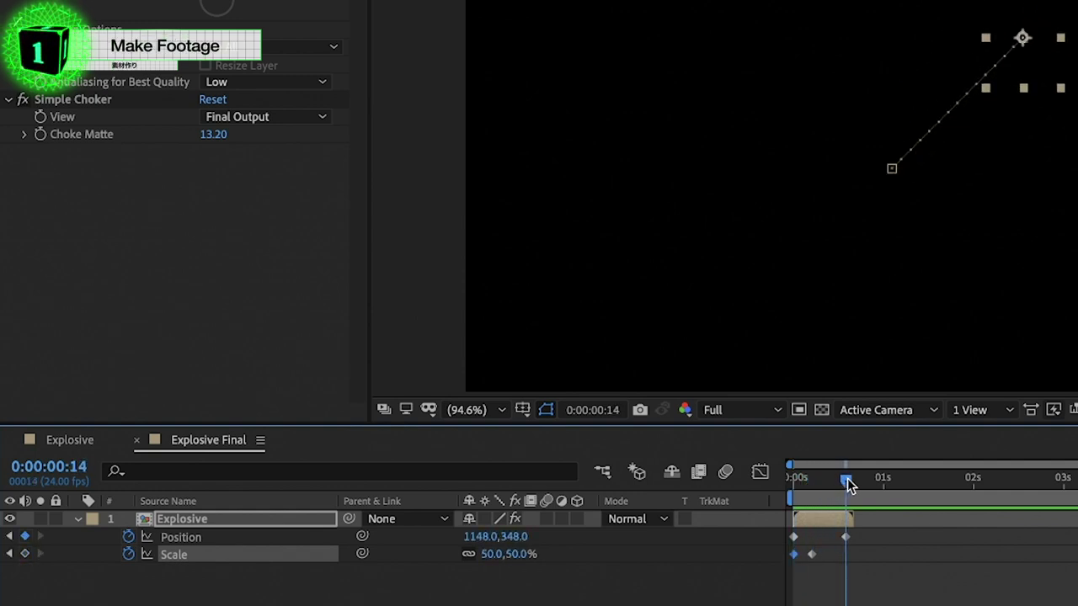
pyautogui.click(760, 472)
pyautogui.moveTo(577, 536)
pyautogui.mouseDown()
pyautogui.moveTo(564, 536)
pyautogui.moveTo(604, 536)
pyautogui.mouseUp()
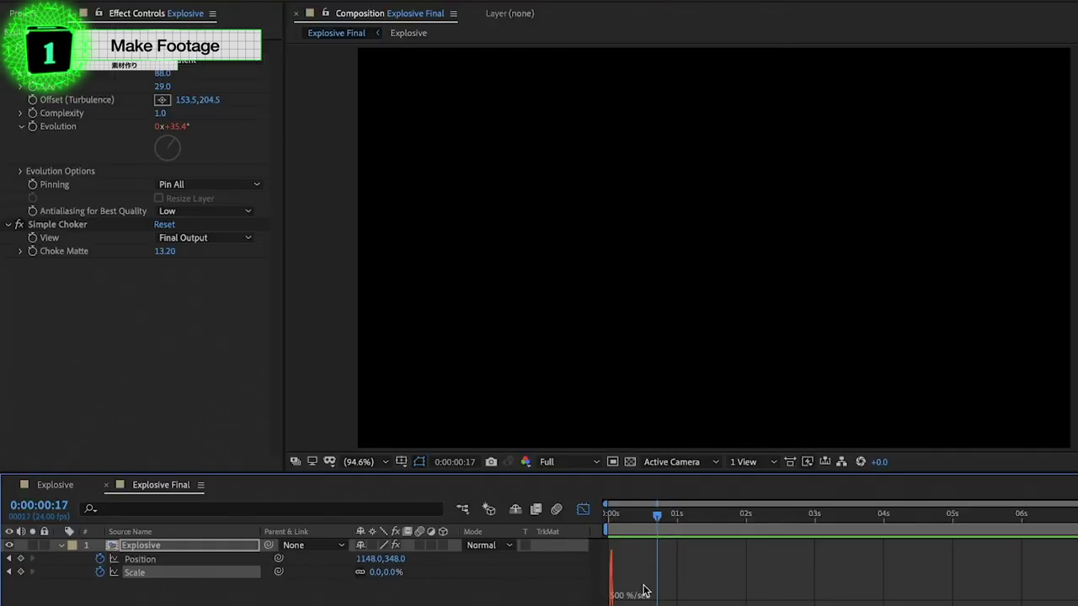
pyautogui.press('space')
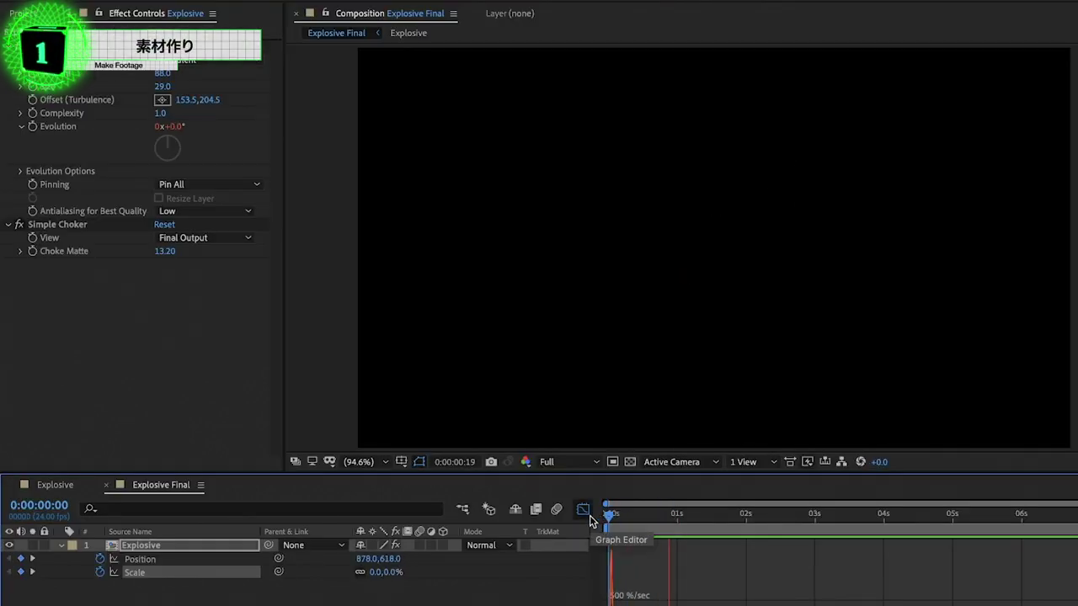
pyautogui.click(581, 509)
pyautogui.moveTo(666, 518); pyautogui.dragTo(578, 524)
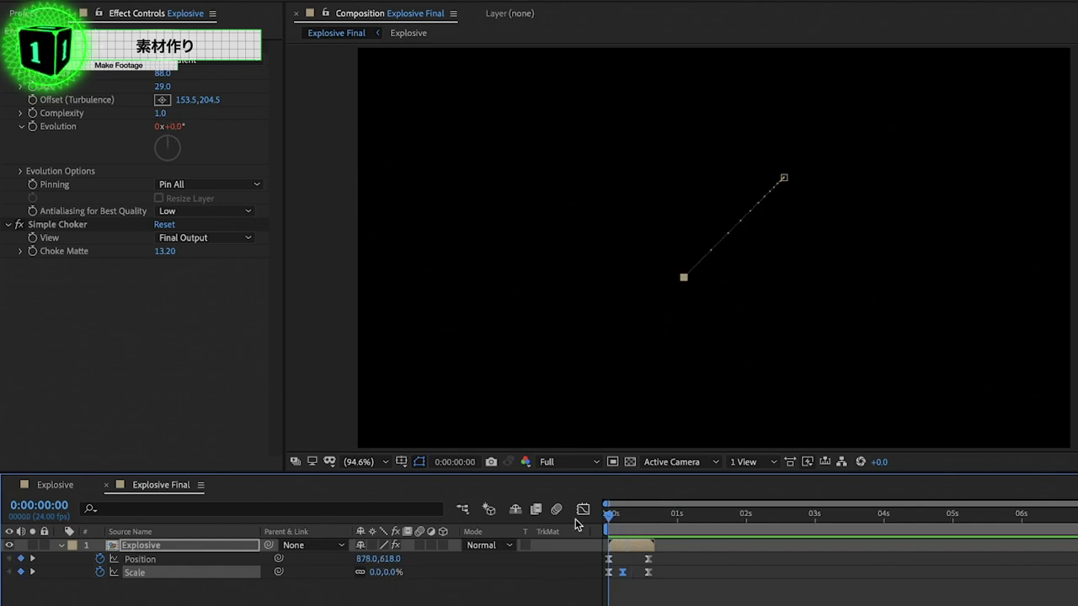
pyautogui.hotkey('ctrl', 'd')
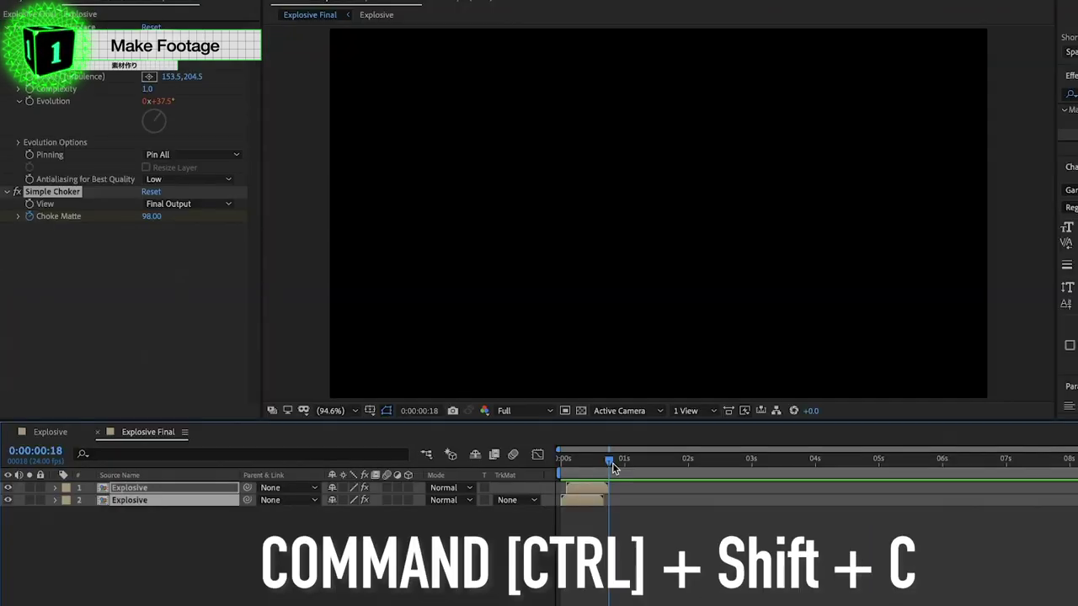
# Pre-compose both Explosive layers into 'Explosion' and trim the layer to end at the current frame
pyautogui.hotkey('ctrl', 'shift', 'c')
pyautogui.write('Explosion')
pyautogui.press('Return')
pyautogui.hotkey('alt', ']')
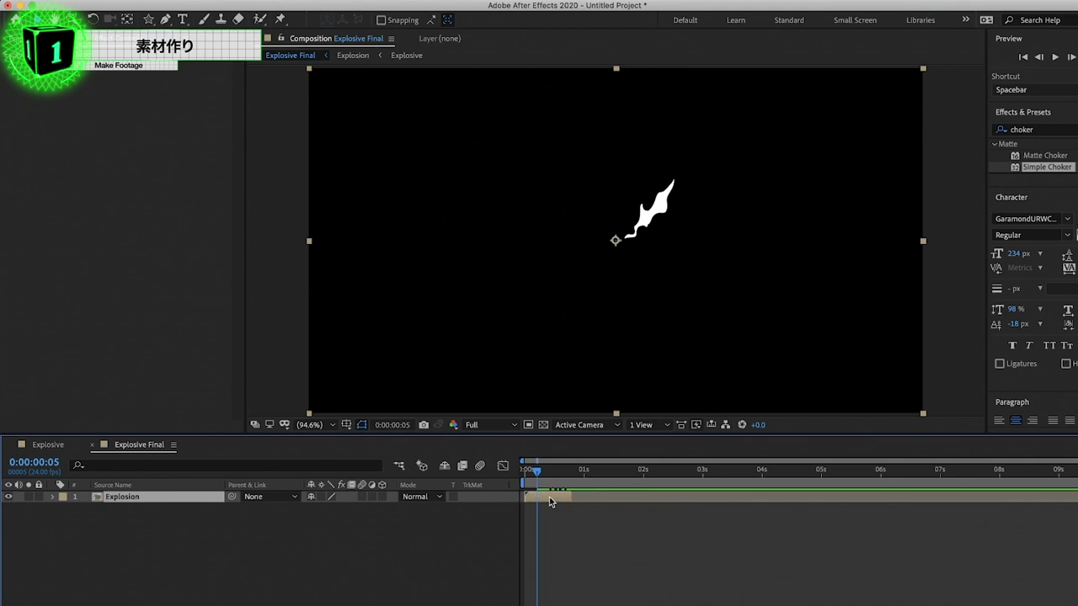
# Test a duplicate rotated 30°, then undo it to keep a single Explosion layer
pyautogui.hotkey('ctrl', 'd')
pyautogui.write('r')
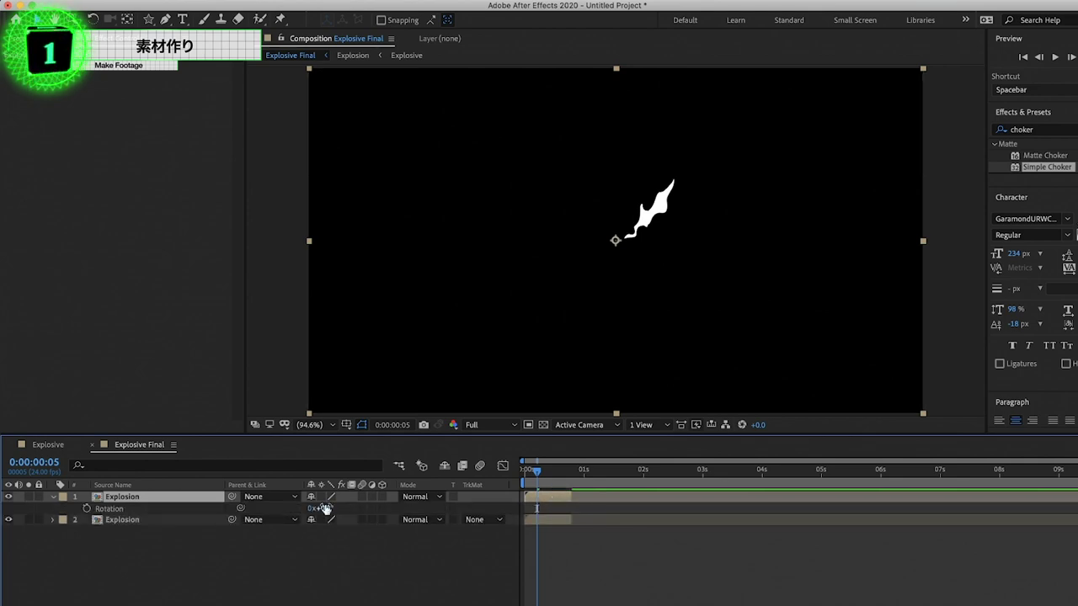
pyautogui.write('30')
pyautogui.press('Return')
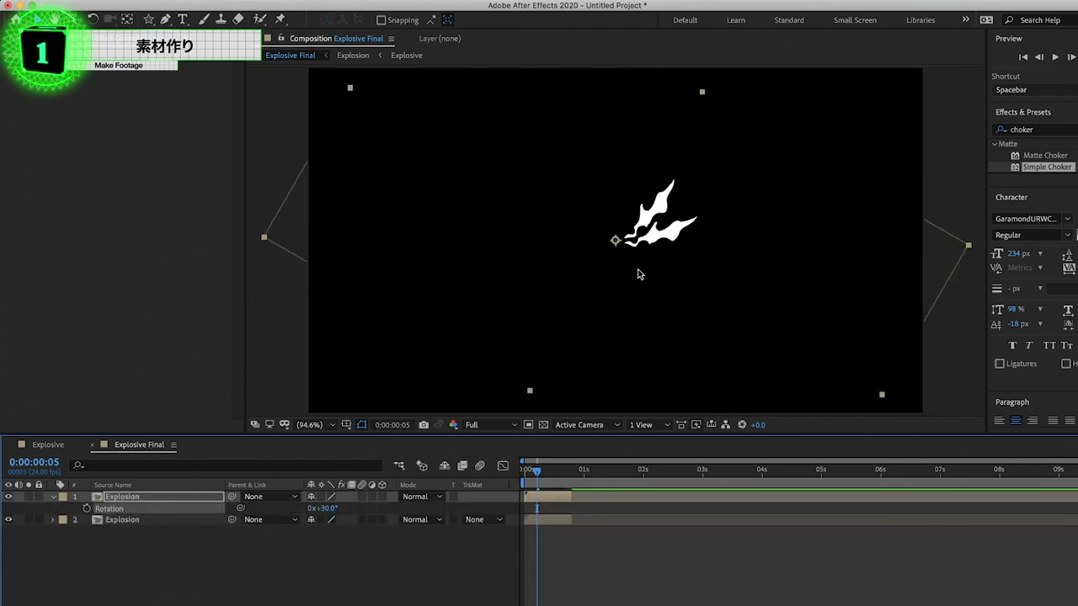
pyautogui.hotkey('ctrl', 'z')
pyautogui.hotkey('ctrl', 'z')
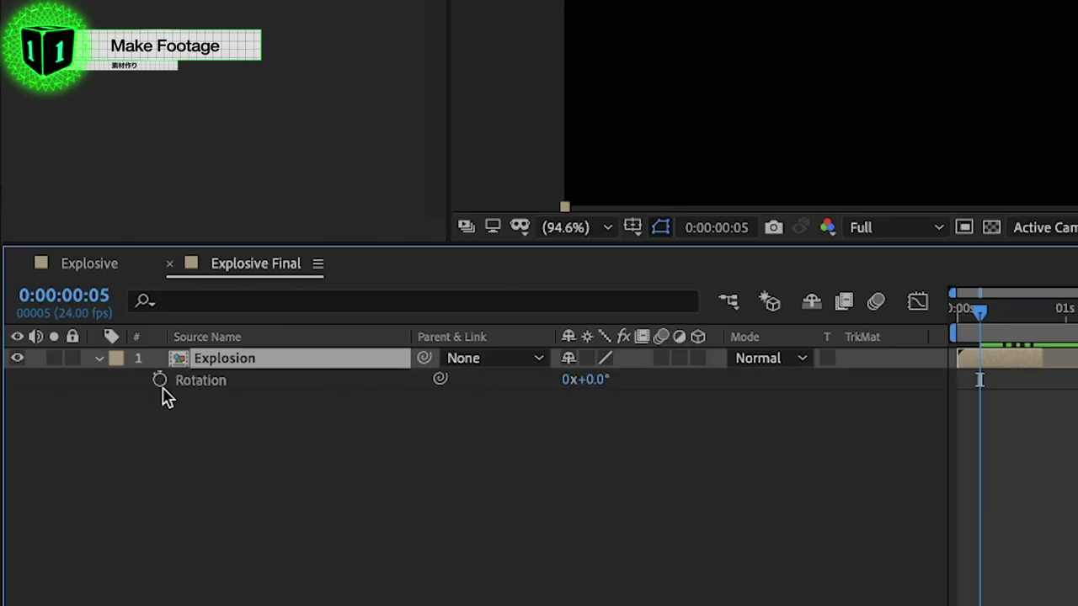
# Drive the Explosion layer's Rotation with index*30 and duplicate it three times into a radial burst
pyautogui.keyDown('alt'); pyautogui.click(159, 380); pyautogui.keyUp('alt')
pyautogui.write('index')
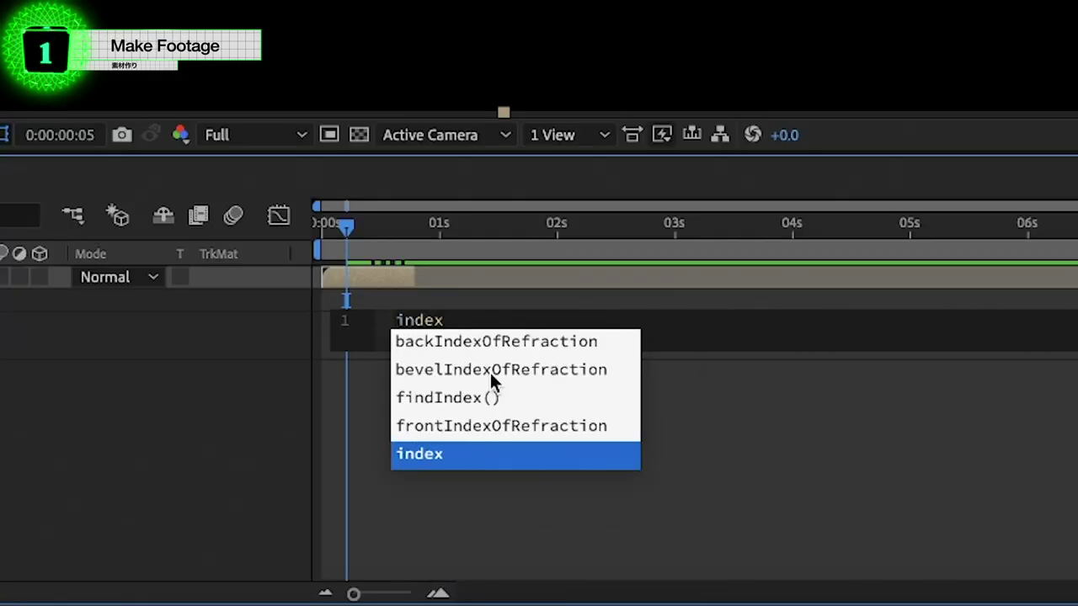
pyautogui.write('*')
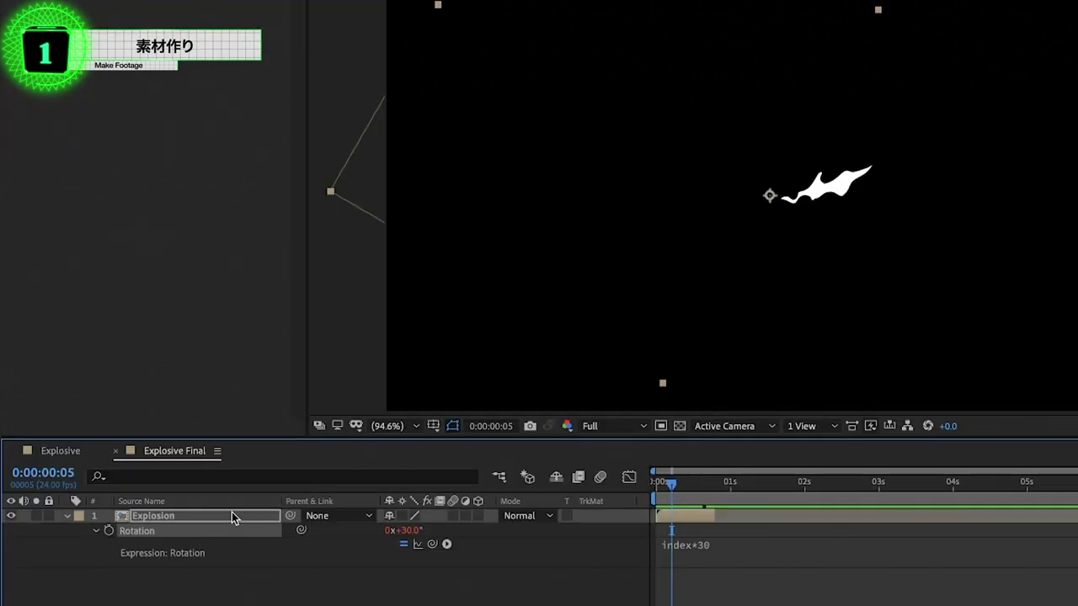
pyautogui.click(225, 517)
pyautogui.hotkey('ctrl', 'd')
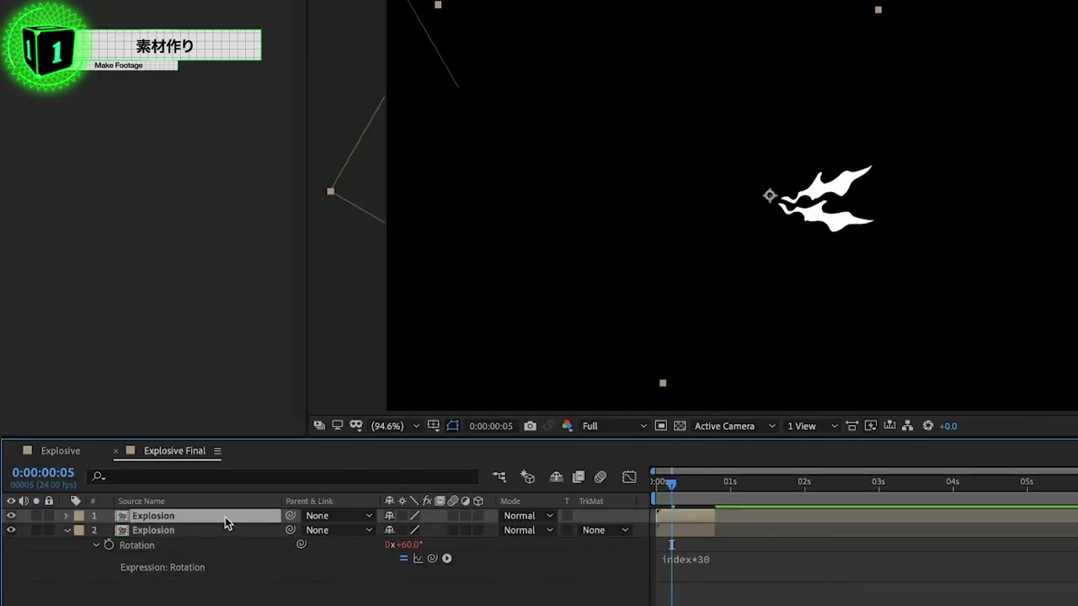
pyautogui.hotkey('ctrl', 'd')
pyautogui.hotkey('ctrl', 'd')
pyautogui.hotkey('ctrl', 'd')
pyautogui.hotkey('ctrl', 'd')
pyautogui.hotkey('ctrl', 'd')
pyautogui.hotkey('ctrl', 'd')
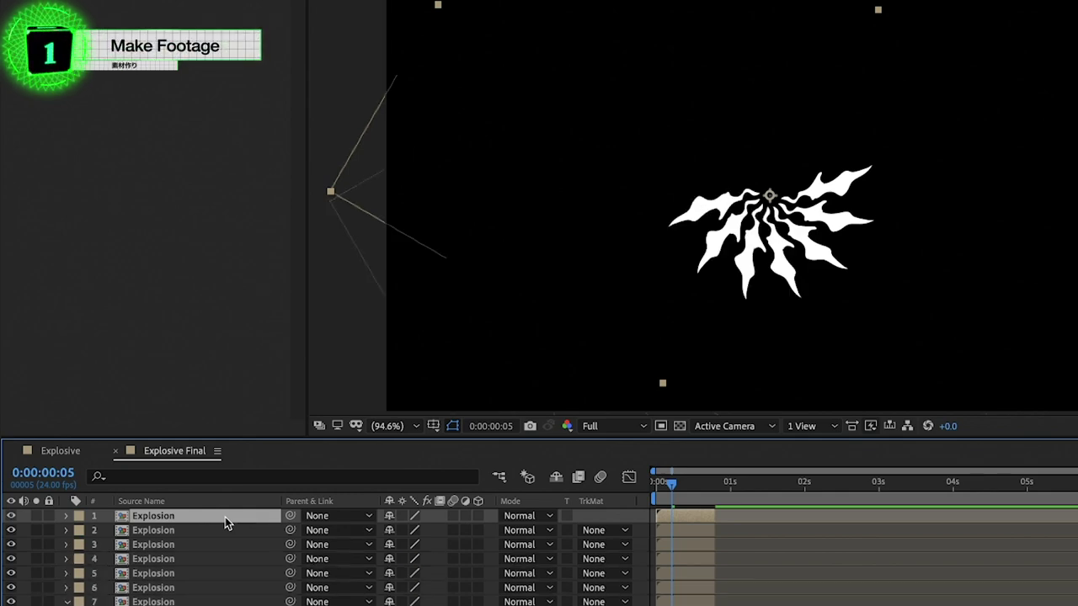
pyautogui.hotkey('ctrl', 'd')
pyautogui.hotkey('ctrl', 'd')
pyautogui.hotkey('ctrl', 'd')
pyautogui.hotkey('ctrl', 'd')
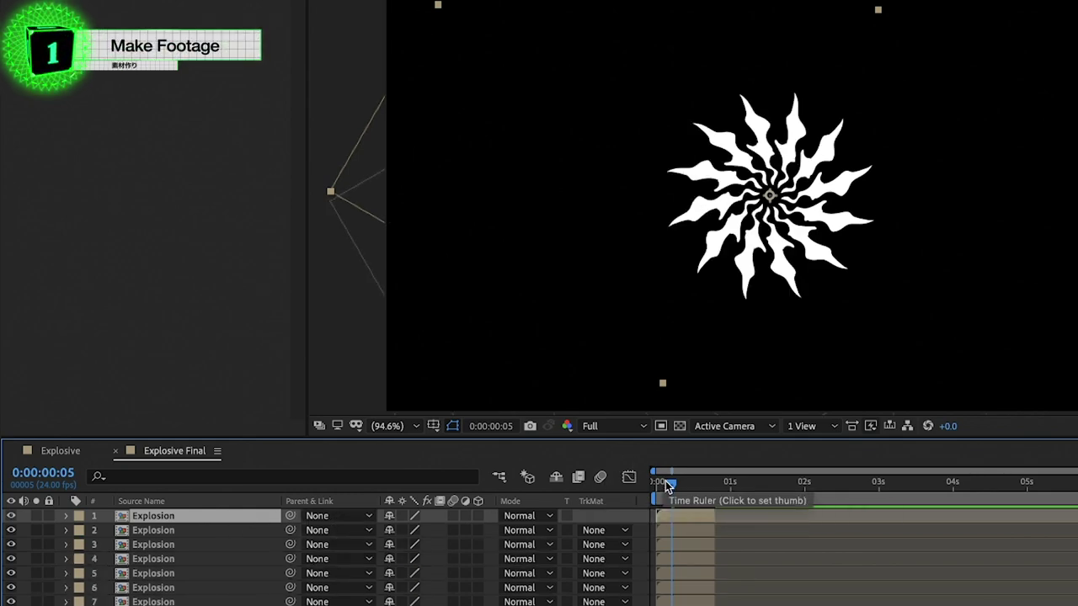
# Scrub through the burst, then create a new solid named Particle
pyautogui.click(658, 482)
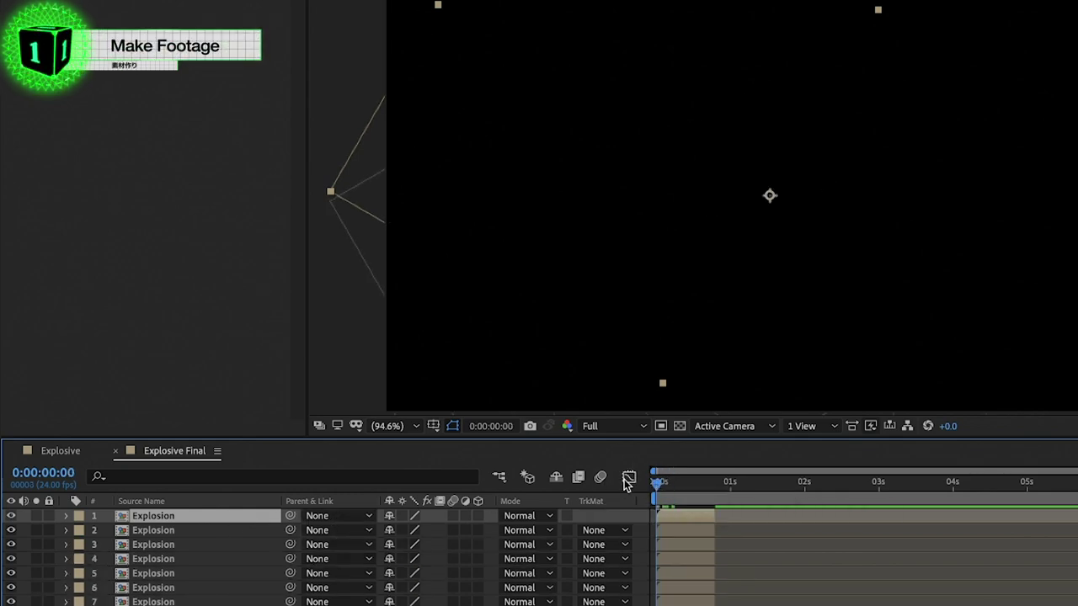
pyautogui.moveTo(657, 482); pyautogui.dragTo(493, 480)
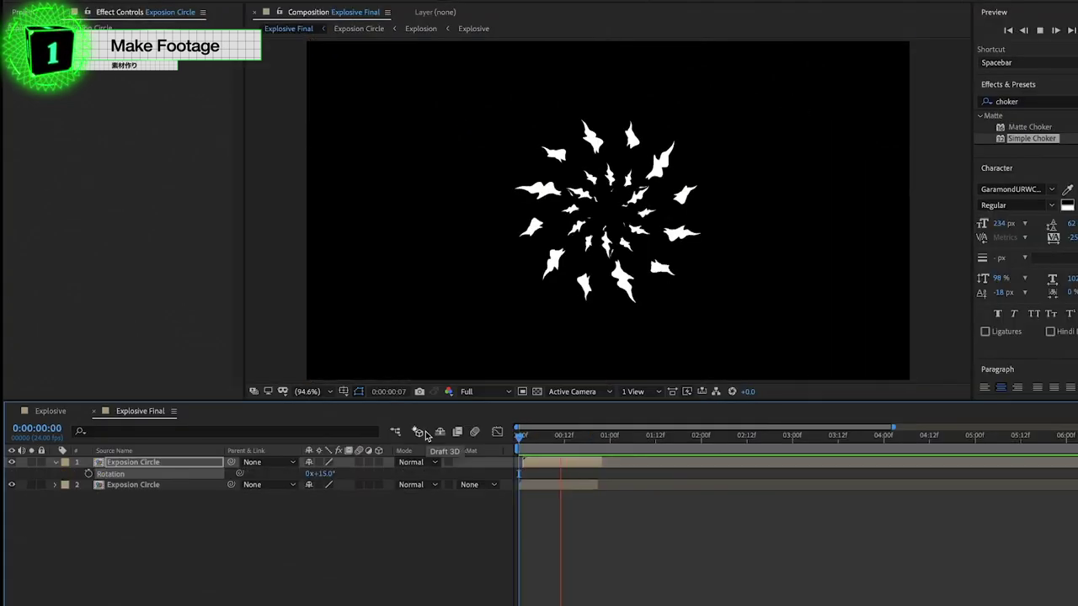
pyautogui.hotkey('ctrl', 'y')
pyautogui.write('Part')
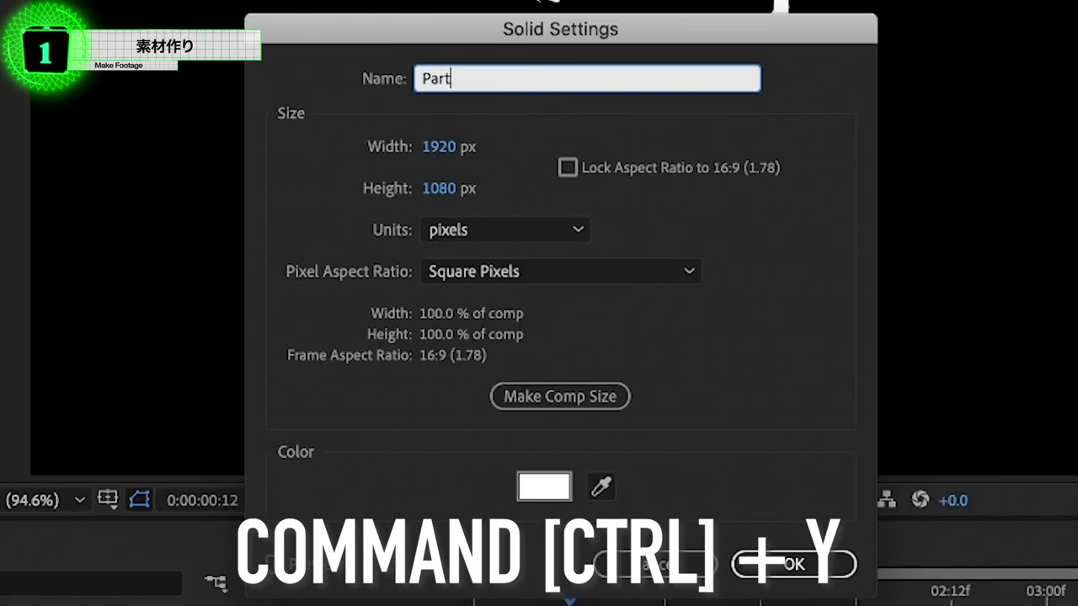
pyautogui.write('cle')
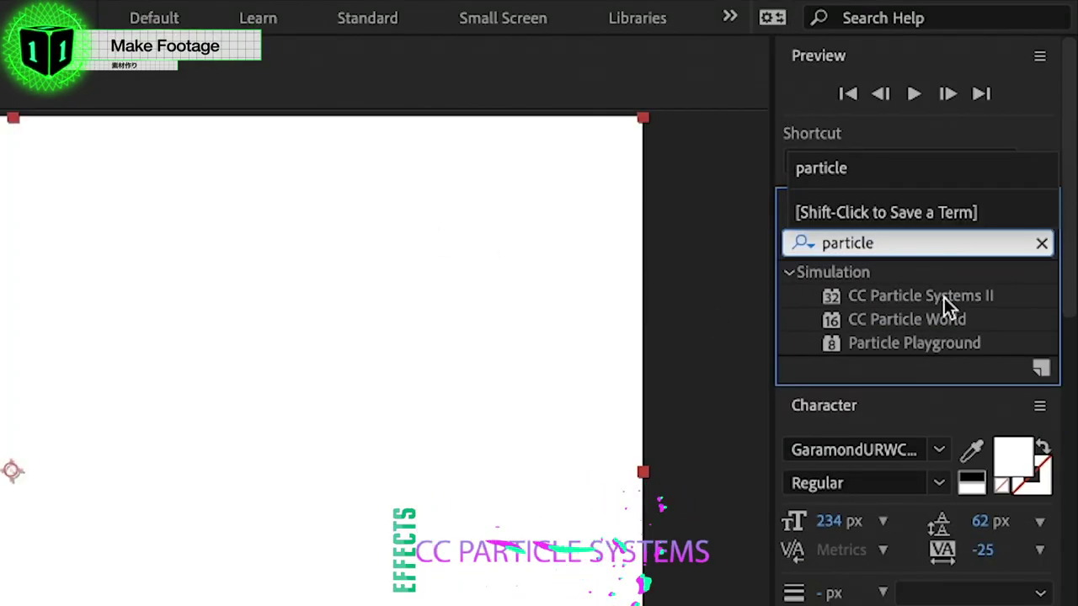
# Apply CC Particle Systems II to the solid and keyframe its Birth Rate to 0
pyautogui.doubleClick(944, 297)
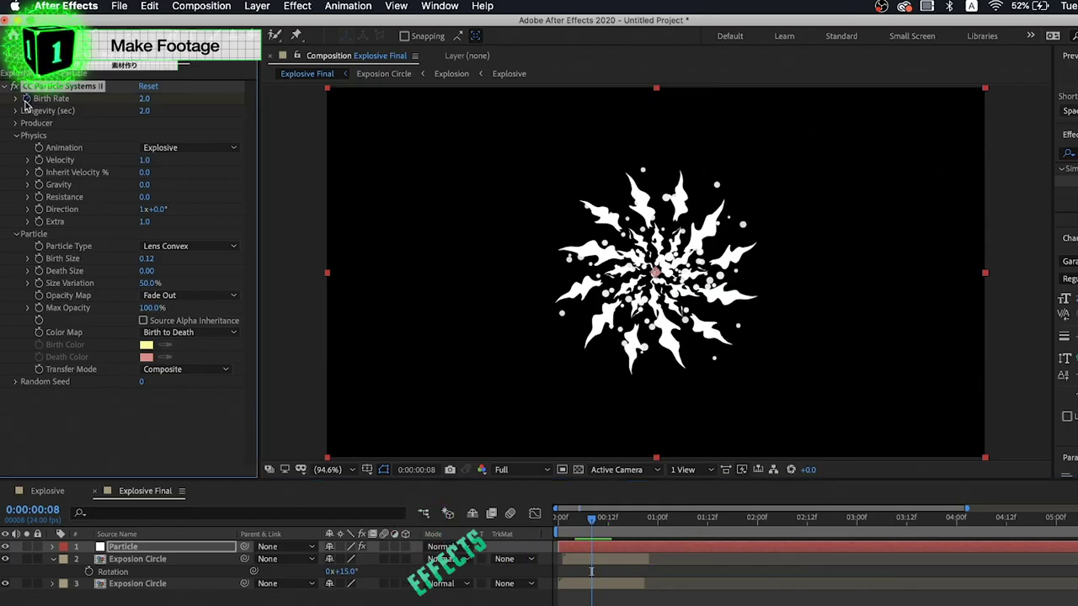
pyautogui.press('u')
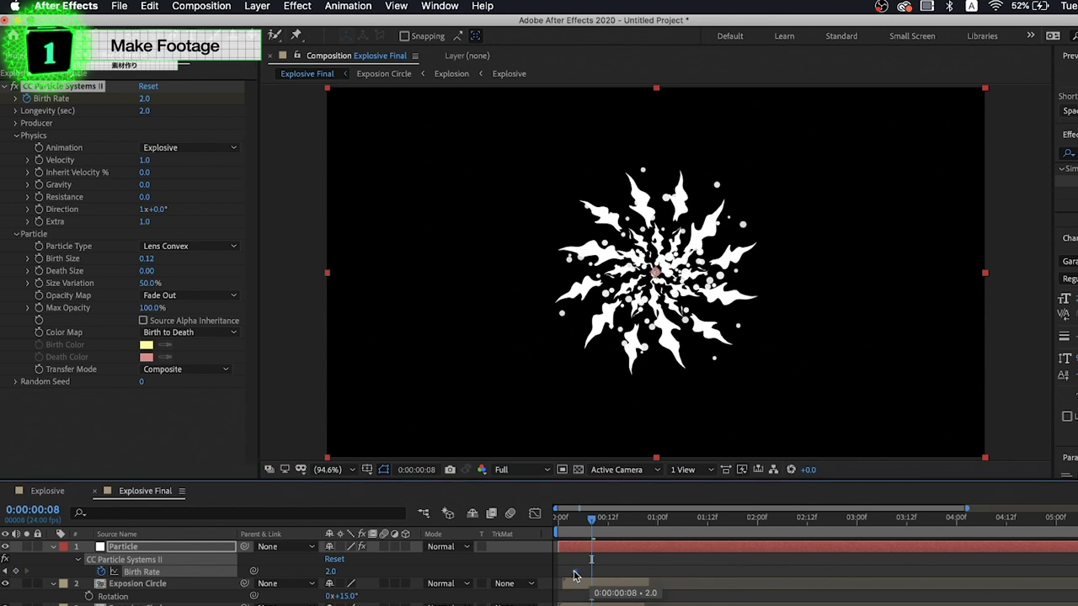
pyautogui.click(147, 98)
pyautogui.write('0')
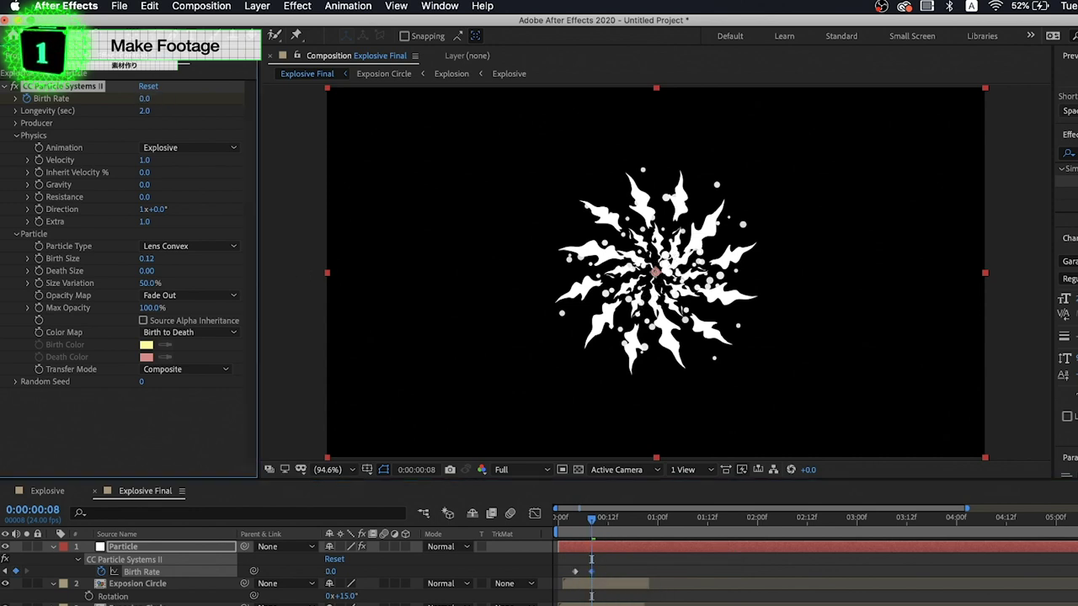
pyautogui.moveTo(595, 522); pyautogui.dragTo(630, 522)
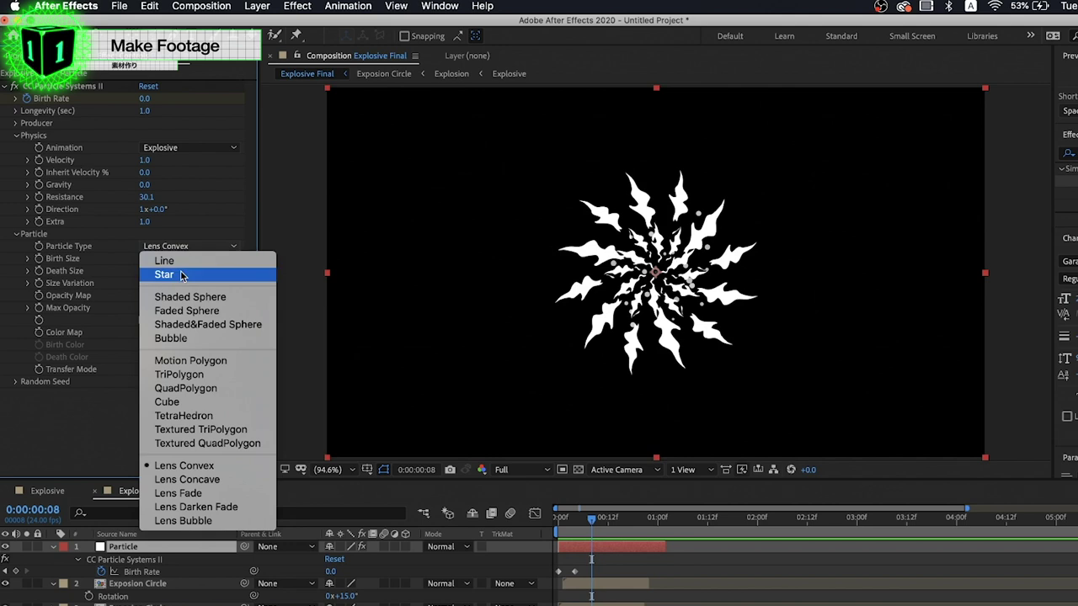
# Change the particle type to Cube
pyautogui.click(164, 274)
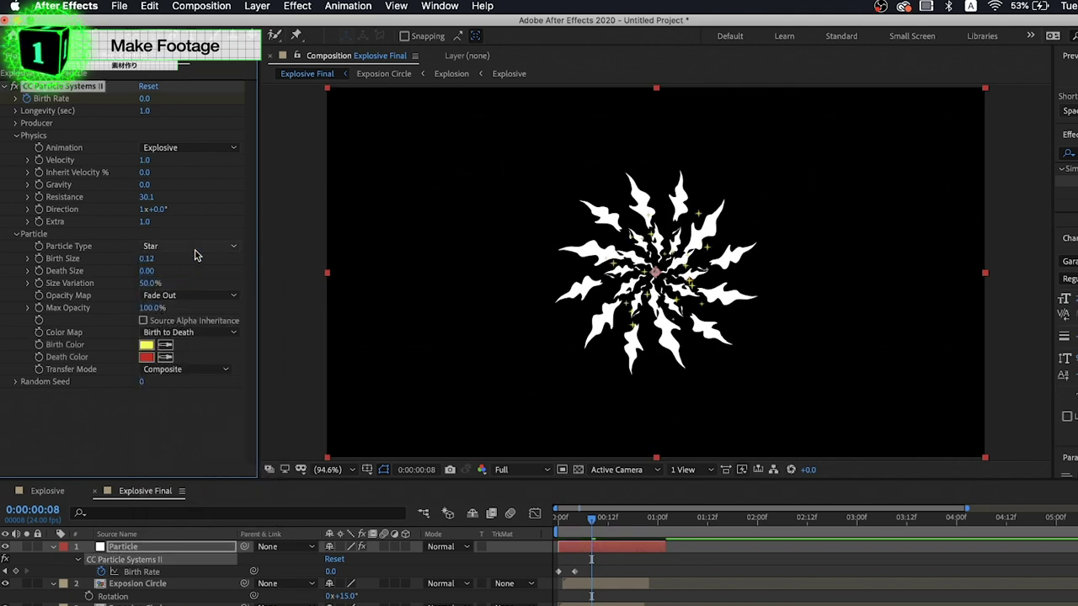
pyautogui.click(195, 249)
pyautogui.click(195, 404)
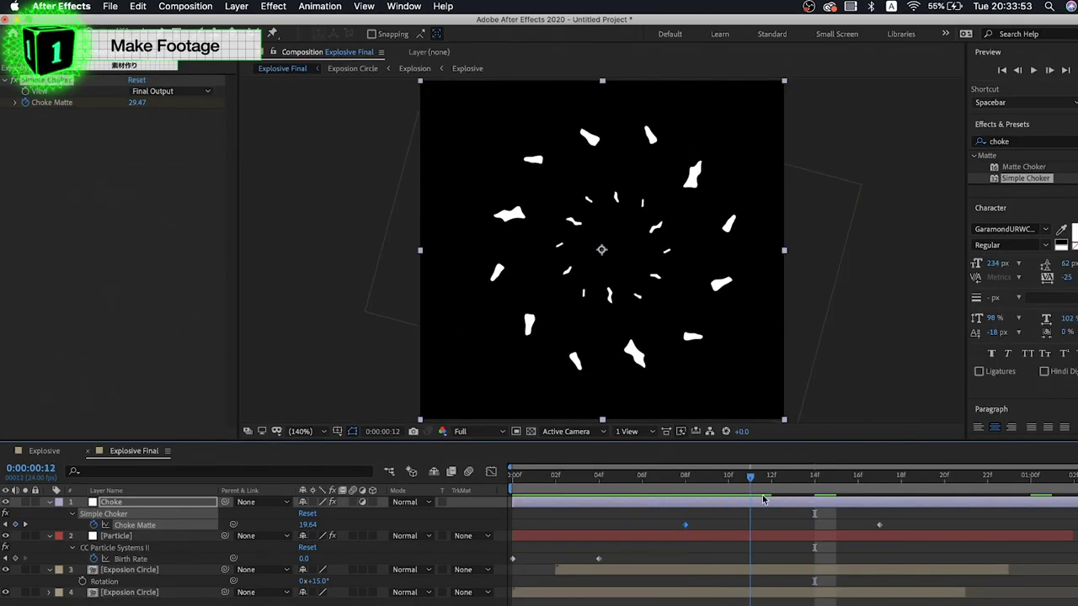
# Preview the choked burst to frame 8 and toggle the transparency grid to check it
pyautogui.press('space')
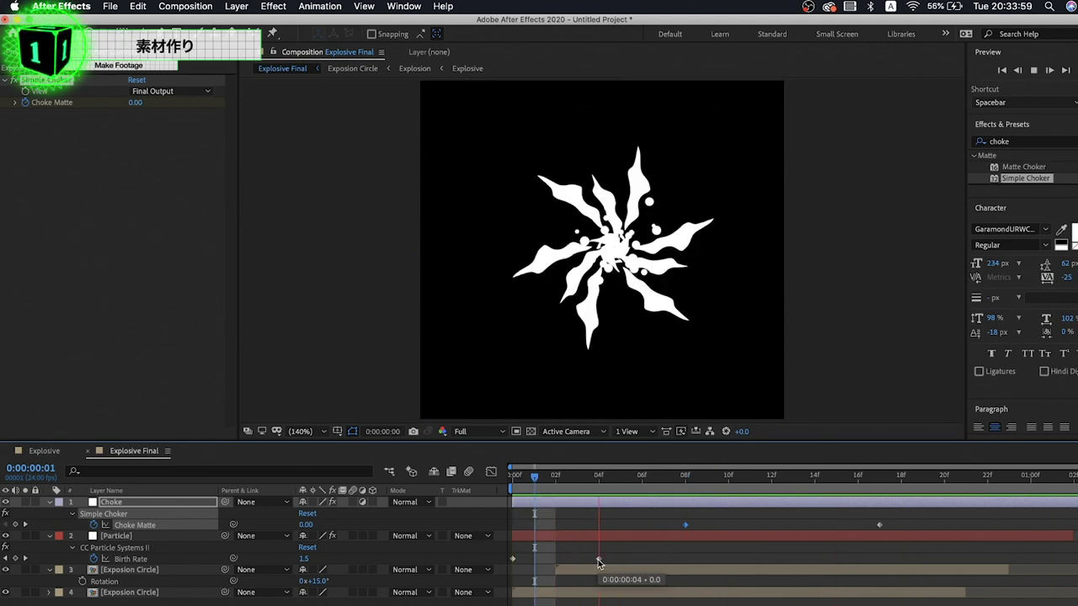
pyautogui.moveTo(705, 477); pyautogui.dragTo(690, 481)
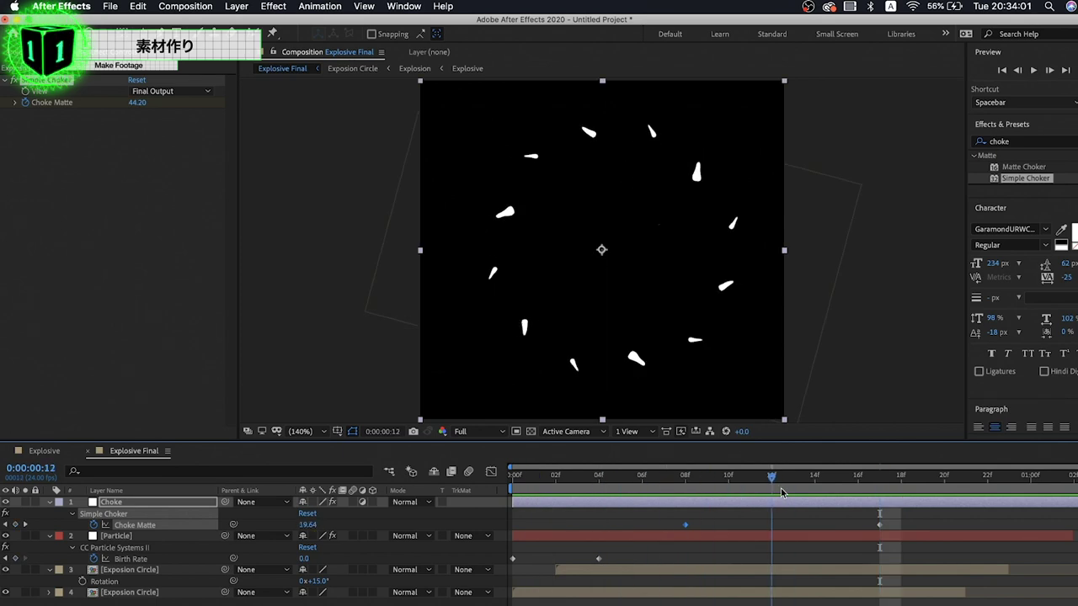
pyautogui.click(531, 431)
pyautogui.click(531, 431)
pyautogui.click(532, 431)
pyautogui.click(531, 431)
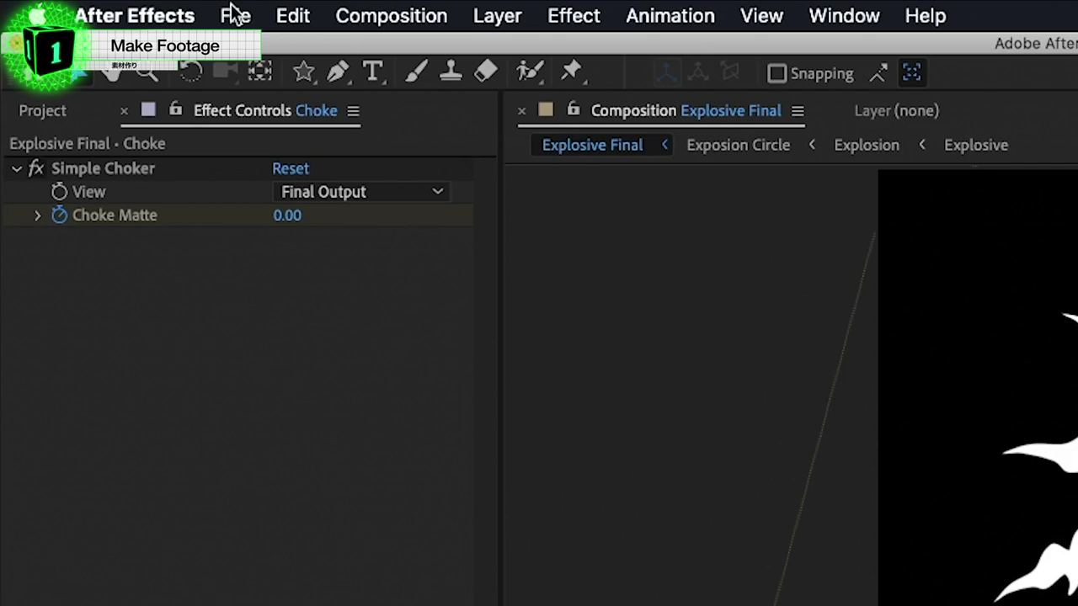
# Queue Explosive Final for render with QuickTime RGB + Alpha output and start rendering
pyautogui.click(109, 5)
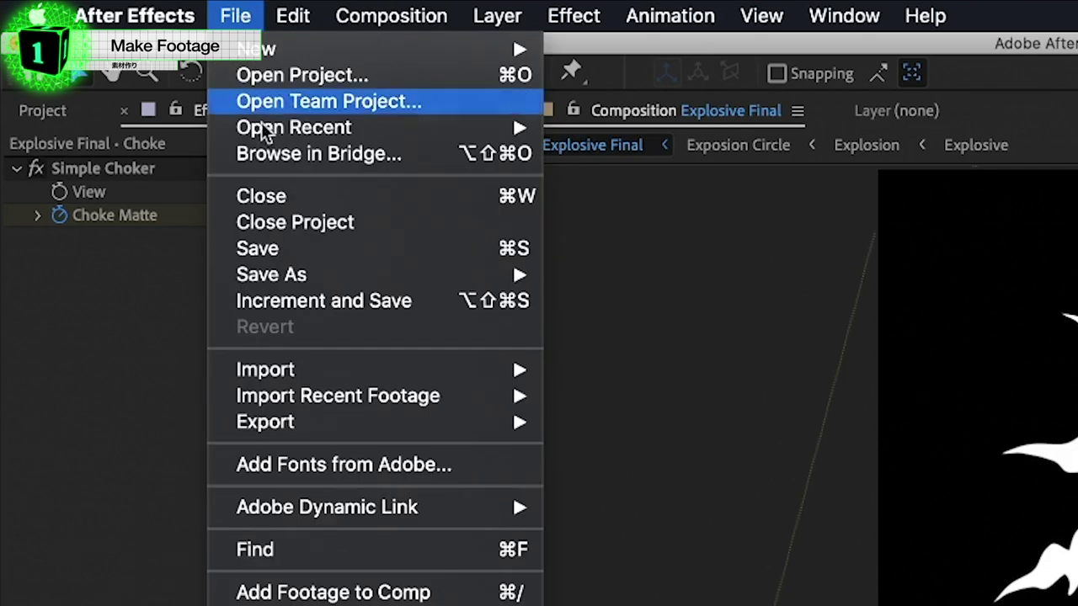
pyautogui.moveTo(168, 208)
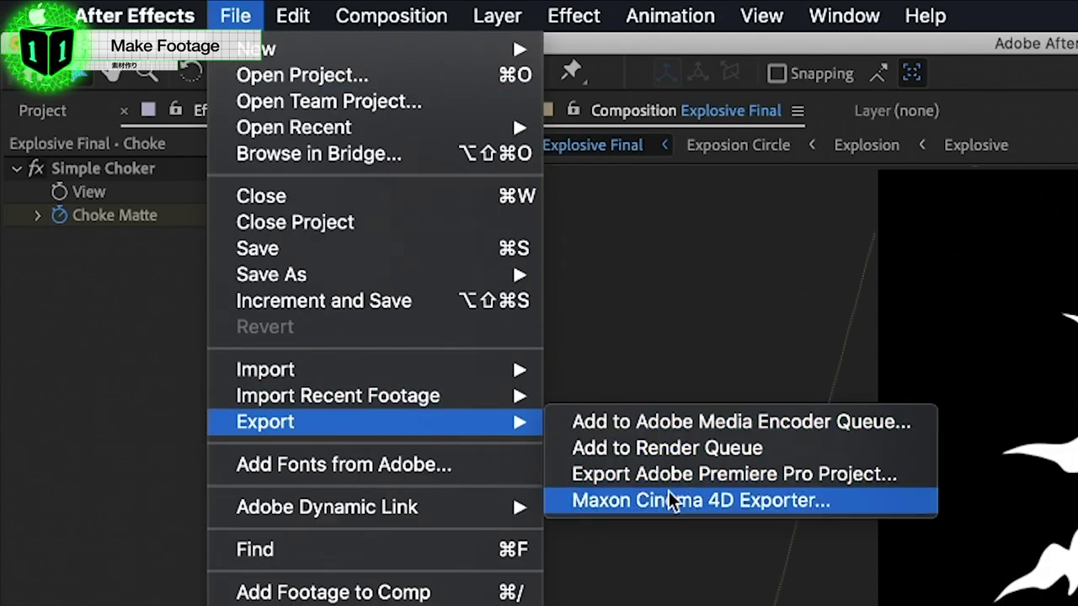
pyautogui.click(678, 461)
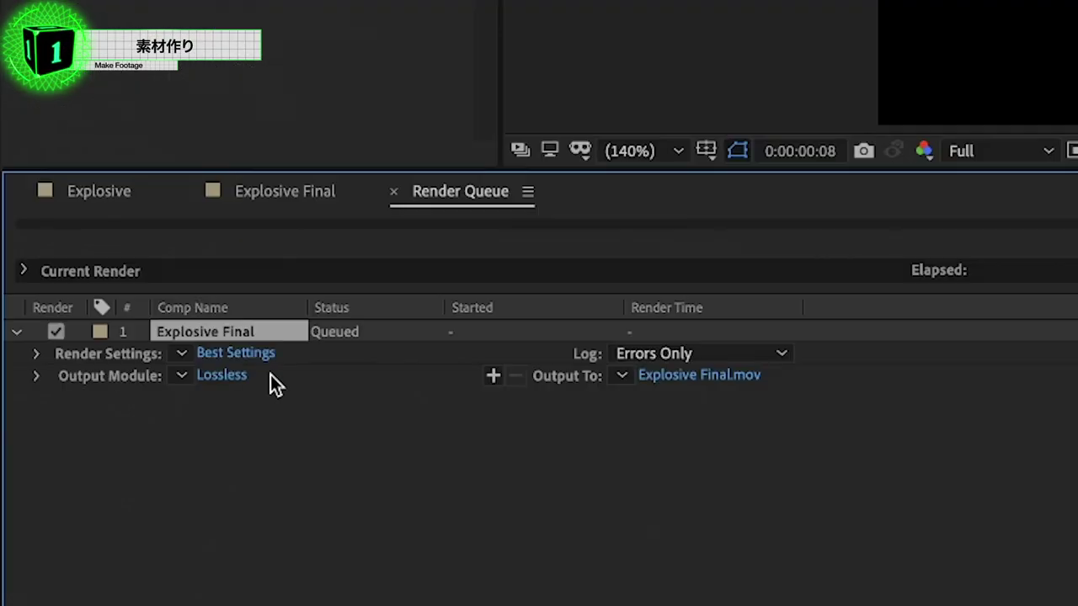
pyautogui.click(239, 376)
pyautogui.click(463, 312)
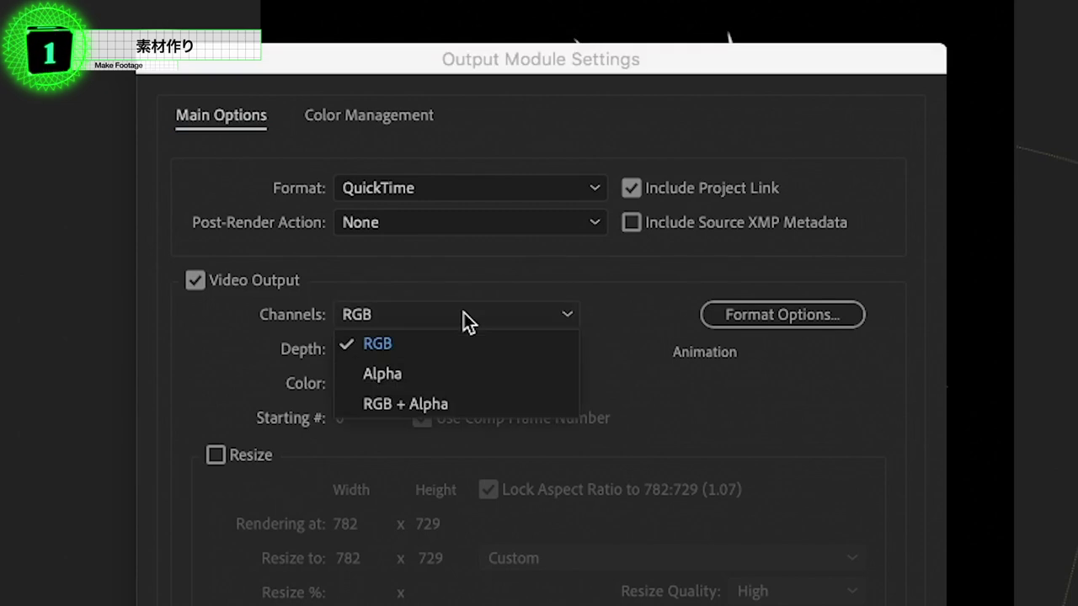
pyautogui.click(457, 402)
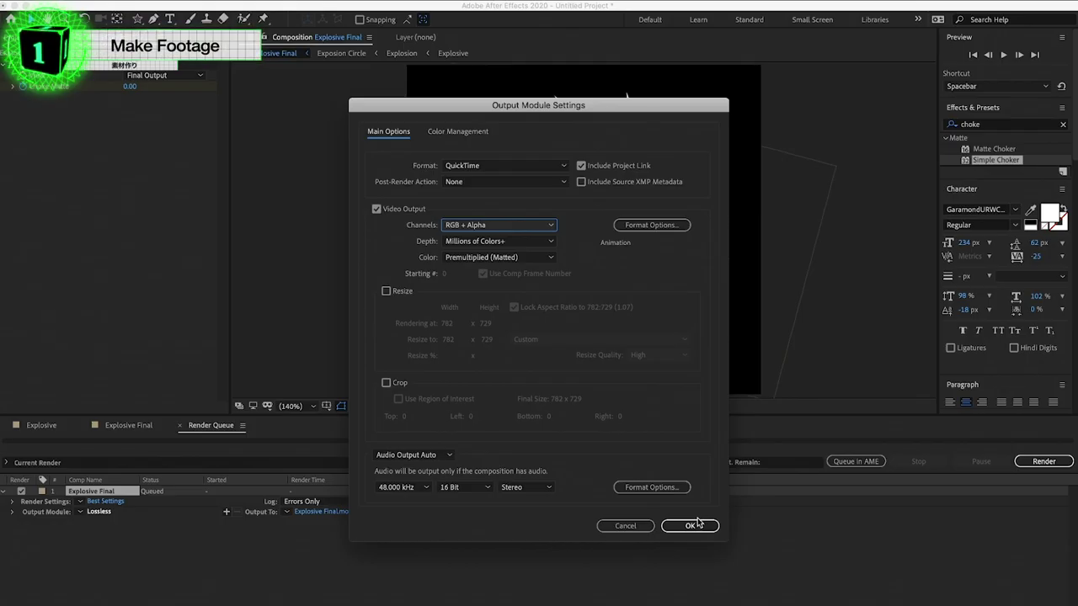
pyautogui.click(696, 525)
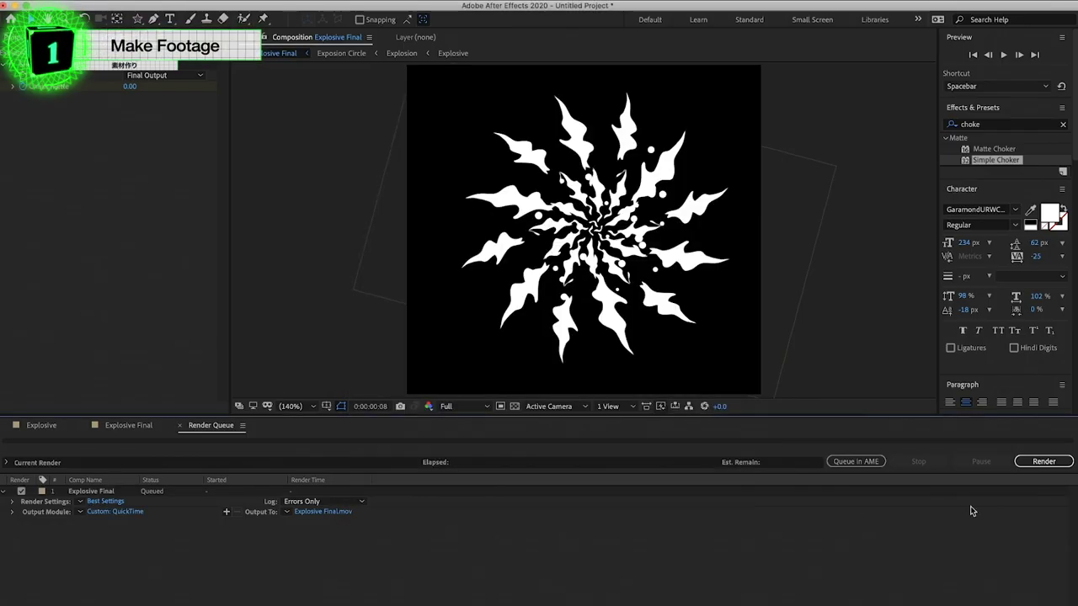
pyautogui.click(1031, 463)
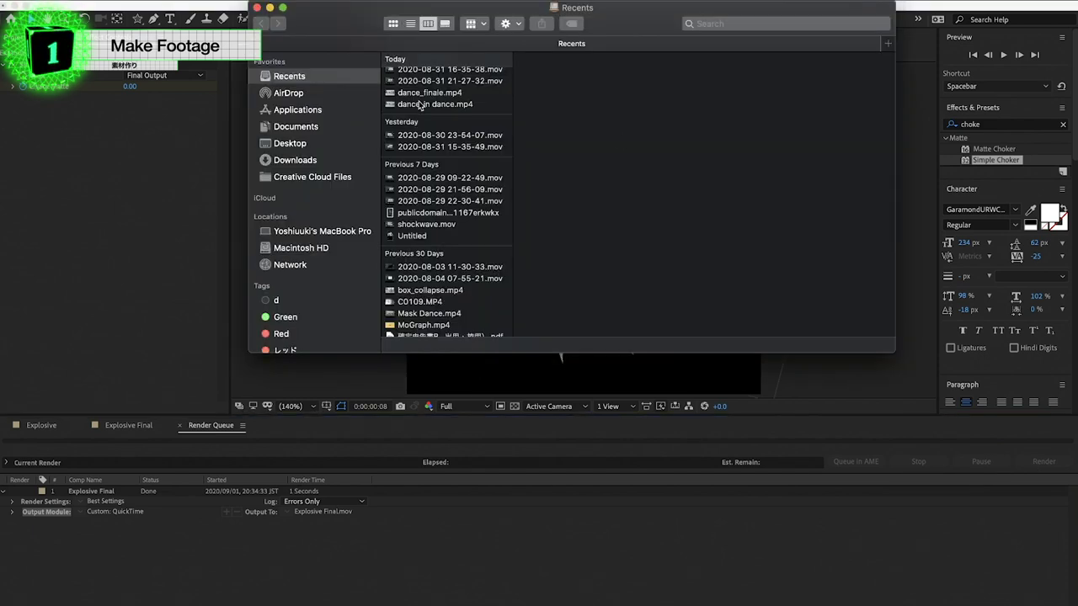
# Import Explosive Final.mov from the Desktop, start it later in Comp 1, and preview back to 1:00
pyautogui.click(332, 126)
pyautogui.click(328, 143)
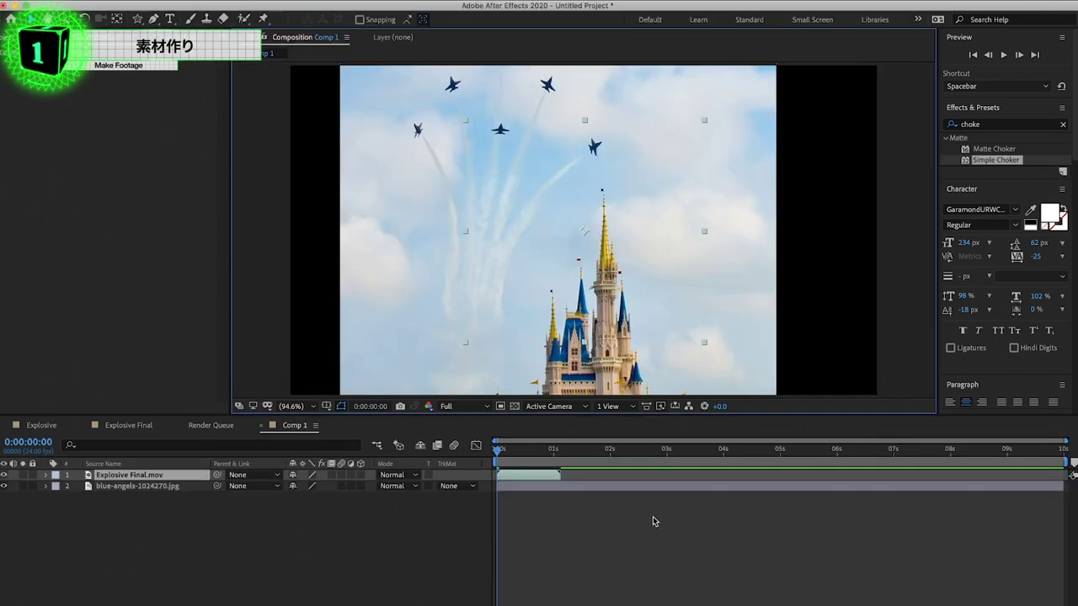
pyautogui.moveTo(522, 477)
pyautogui.mouseDown()
pyautogui.moveTo(560, 477)
pyautogui.moveTo(512, 452)
pyautogui.mouseUp()
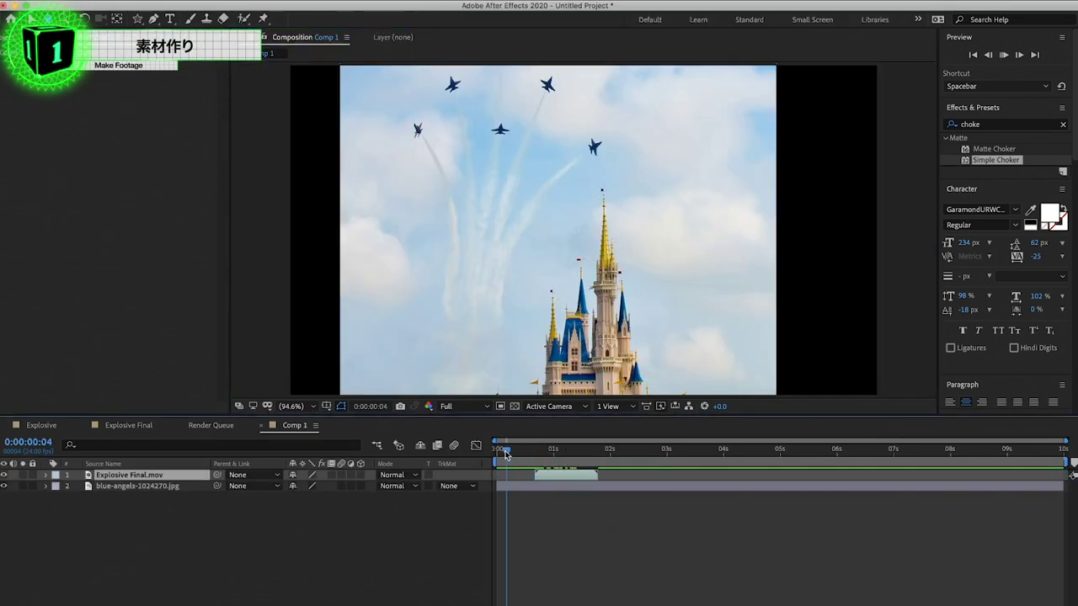
pyautogui.press('space')
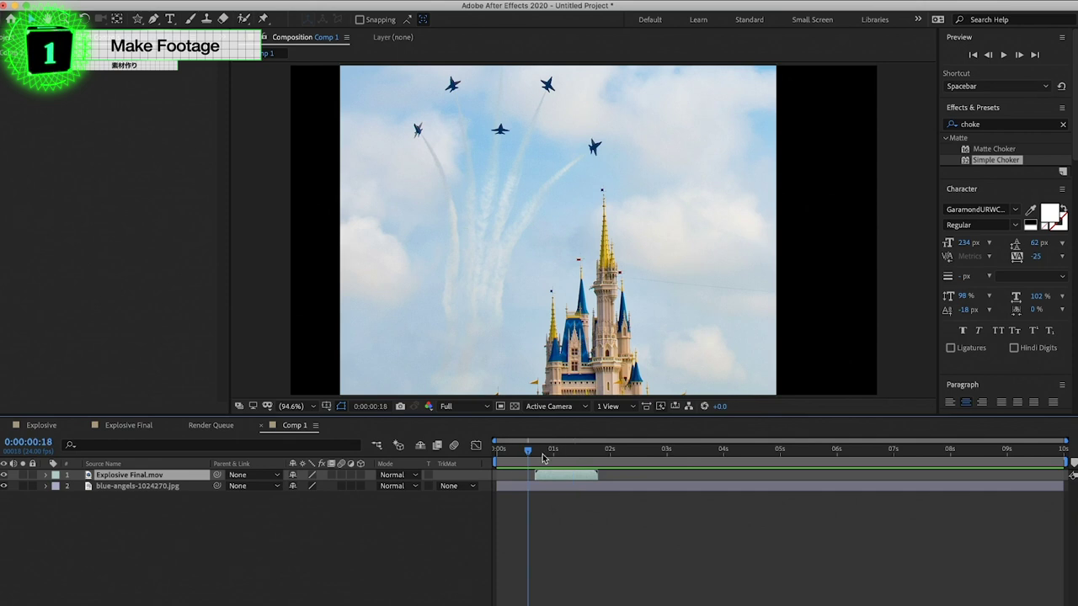
pyautogui.moveTo(594, 472); pyautogui.dragTo(557, 484)
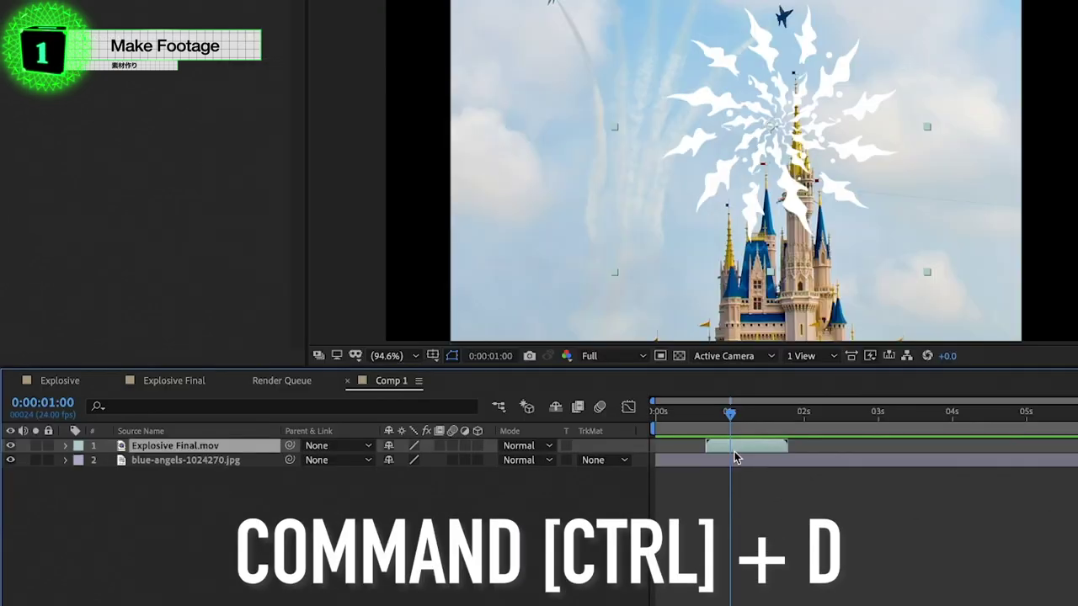
# Duplicate the Explosive Final.mov layer and apply Tint mapping white to red
pyautogui.hotkey('ctrl', 'd')
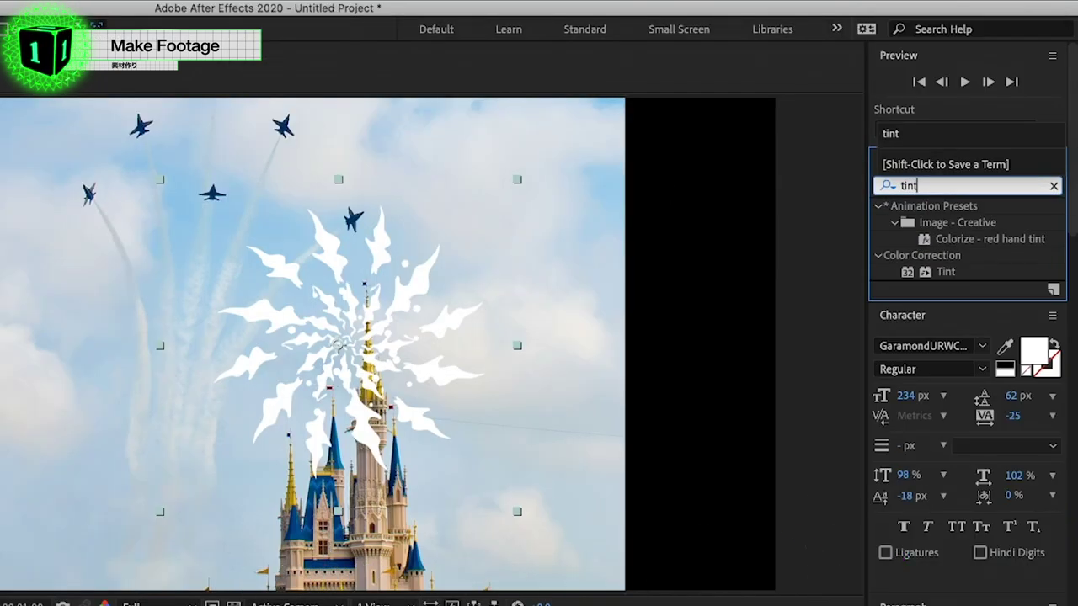
pyautogui.click(947, 271)
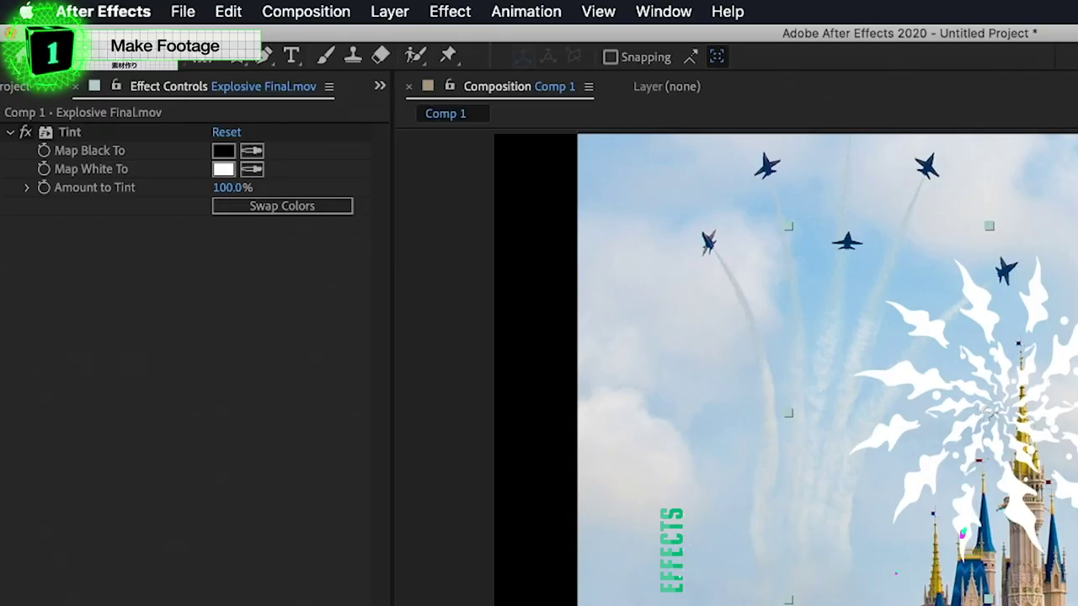
pyautogui.click(225, 171)
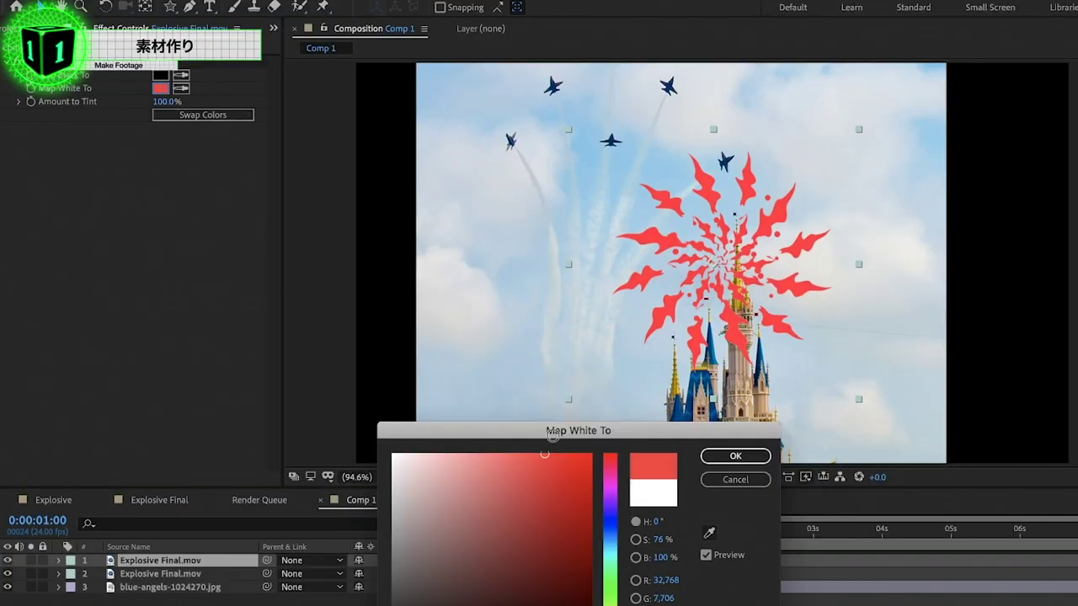
pyautogui.click(559, 454)
# Tint the second Explosive Final.mov layer's white to a fully saturated orange
pyautogui.click(735, 458)
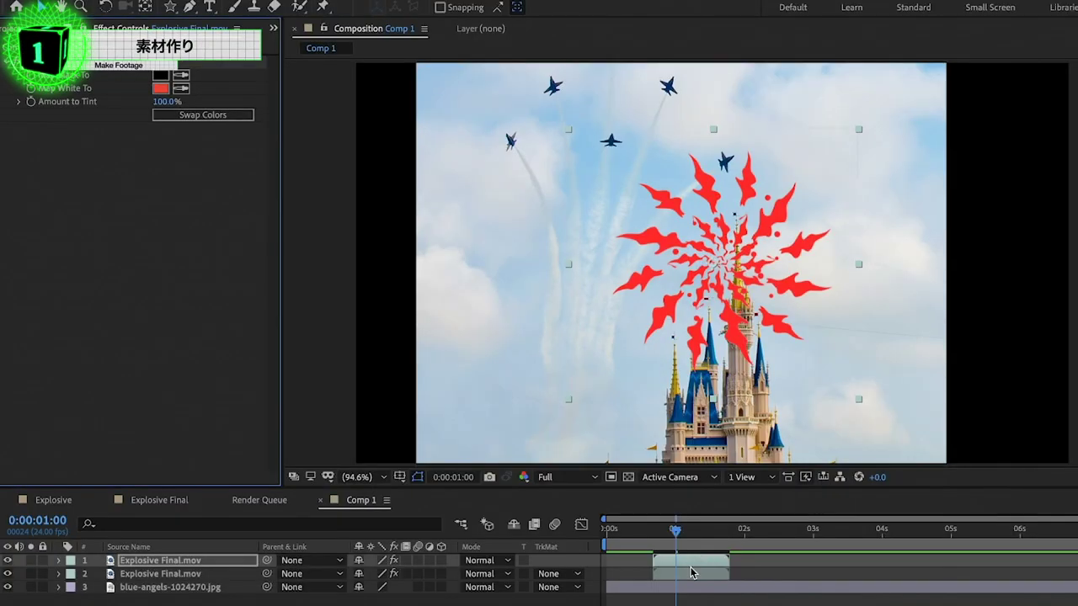
pyautogui.click(160, 574)
pyautogui.click(160, 88)
pyautogui.click(610, 474)
pyautogui.moveTo(493, 474); pyautogui.dragTo(584, 429)
pyautogui.press('Return')
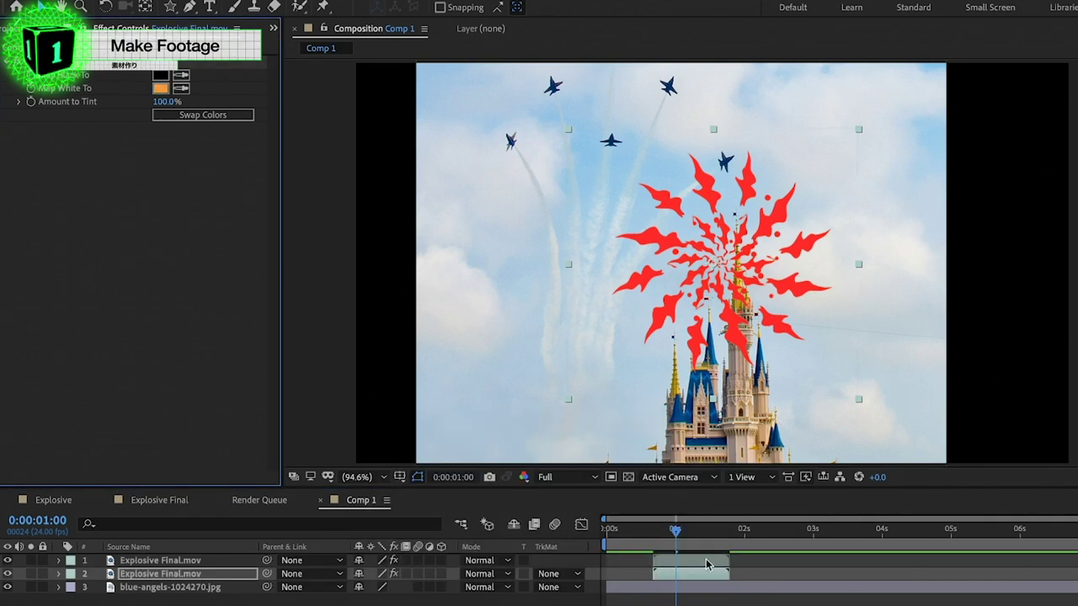
# Add Simple Choker at 28.2 to the red top layer so orange edges show
pyautogui.write('c')
pyautogui.write('hoker')
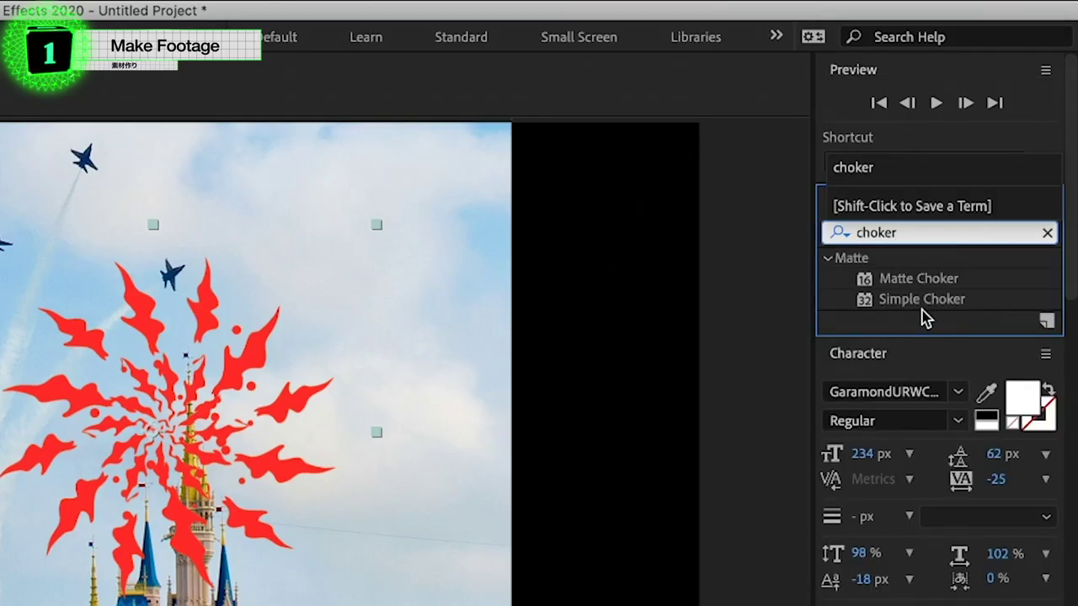
pyautogui.click(922, 303)
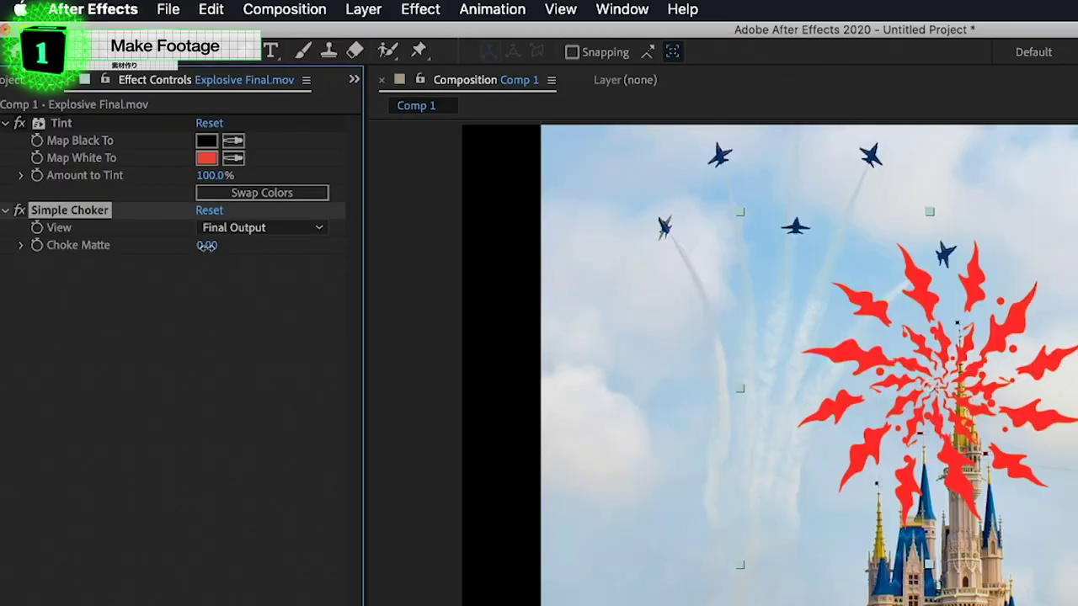
pyautogui.moveTo(206, 245); pyautogui.dragTo(469, 263)
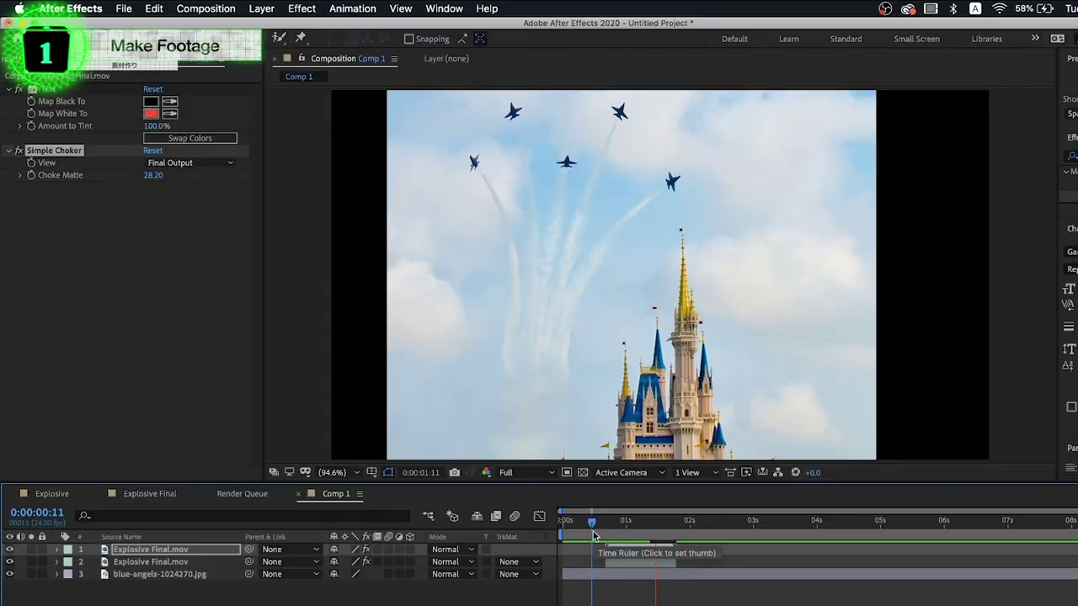
# Preview the two-colour explosion across its frames from frame 15
pyautogui.press('space')
pyautogui.moveTo(589, 529)
pyautogui.mouseDown()
pyautogui.moveTo(616, 533)
pyautogui.moveTo(624, 556)
pyautogui.mouseUp()
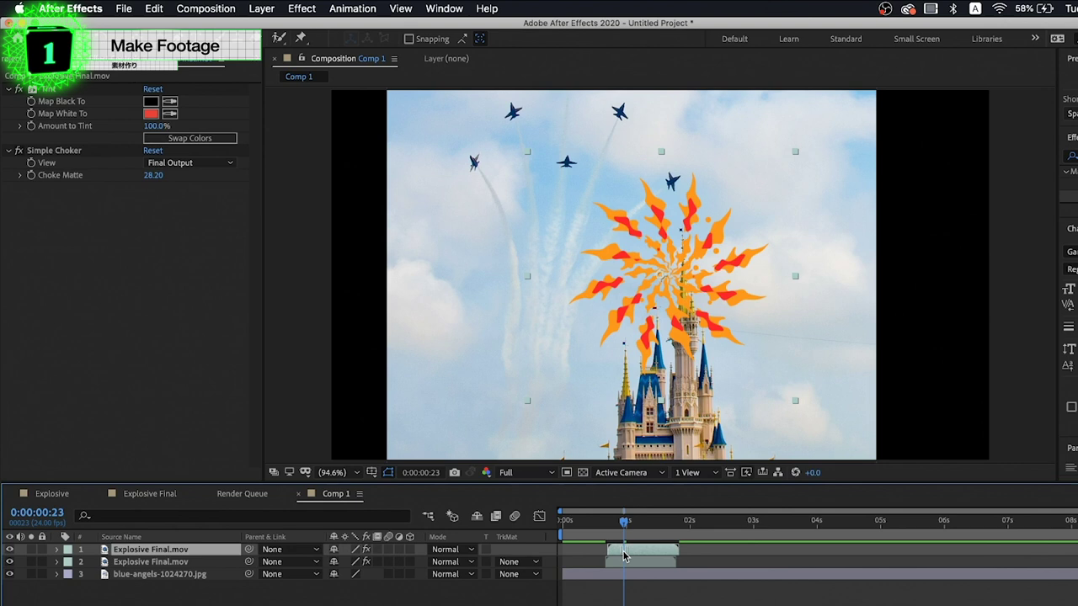
pyautogui.click(602, 523)
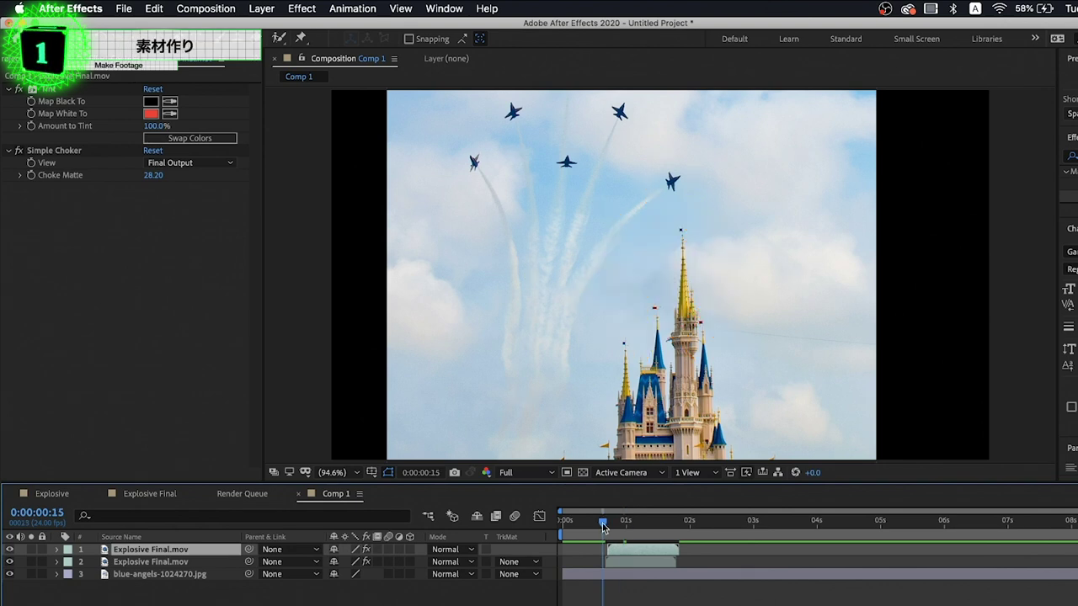
pyautogui.press('space')
pyautogui.moveTo(603, 527); pyautogui.dragTo(608, 528)
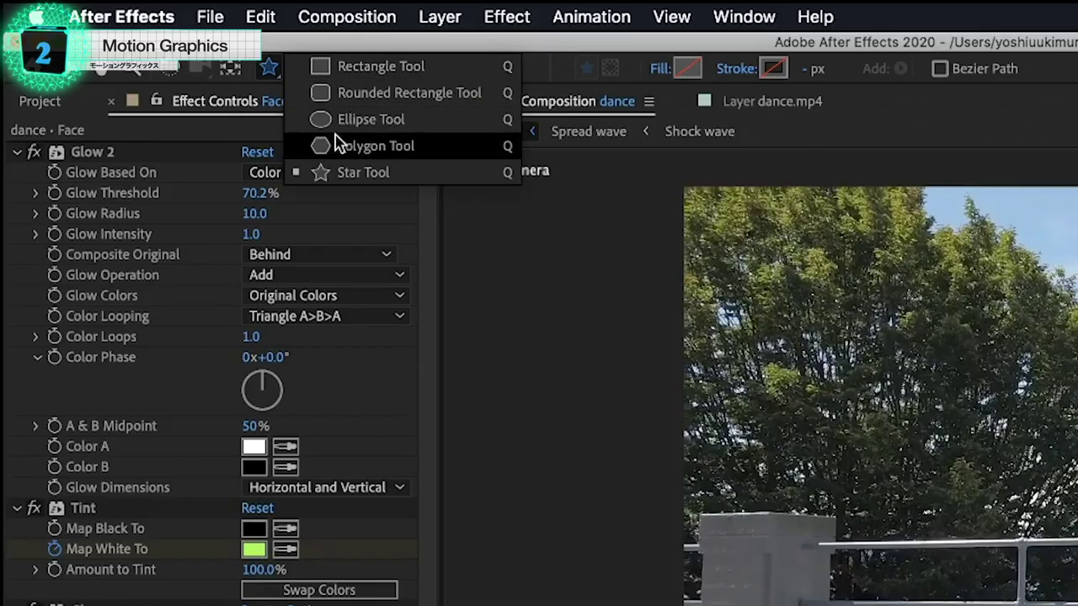
# Draw a star and set its Polystar Path to outer radius 50 and inner radius 20
pyautogui.moveTo(139, 8); pyautogui.dragTo(180, 62)
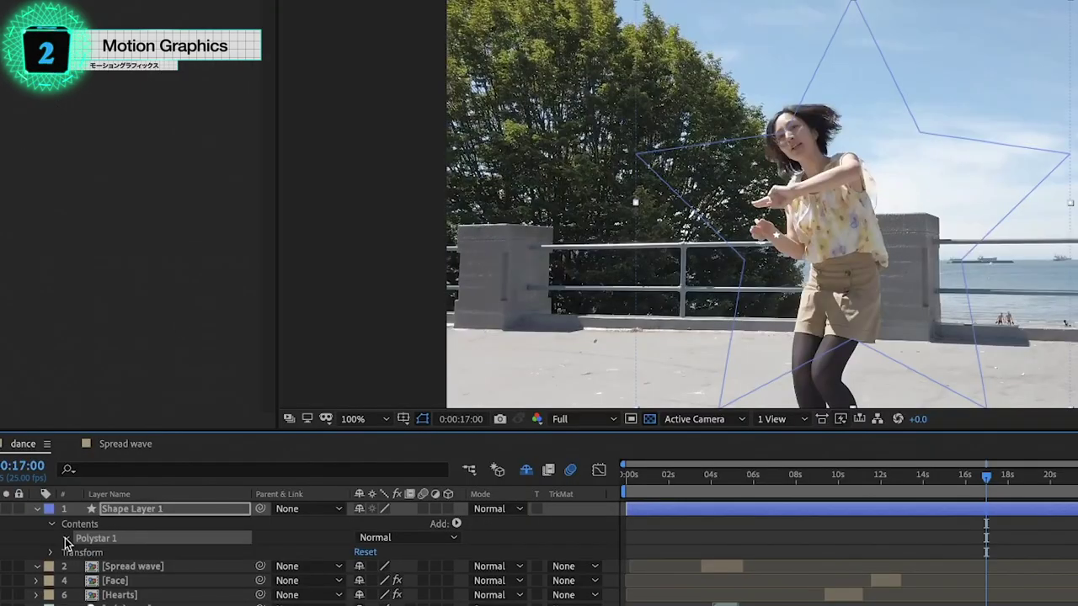
pyautogui.click(64, 538)
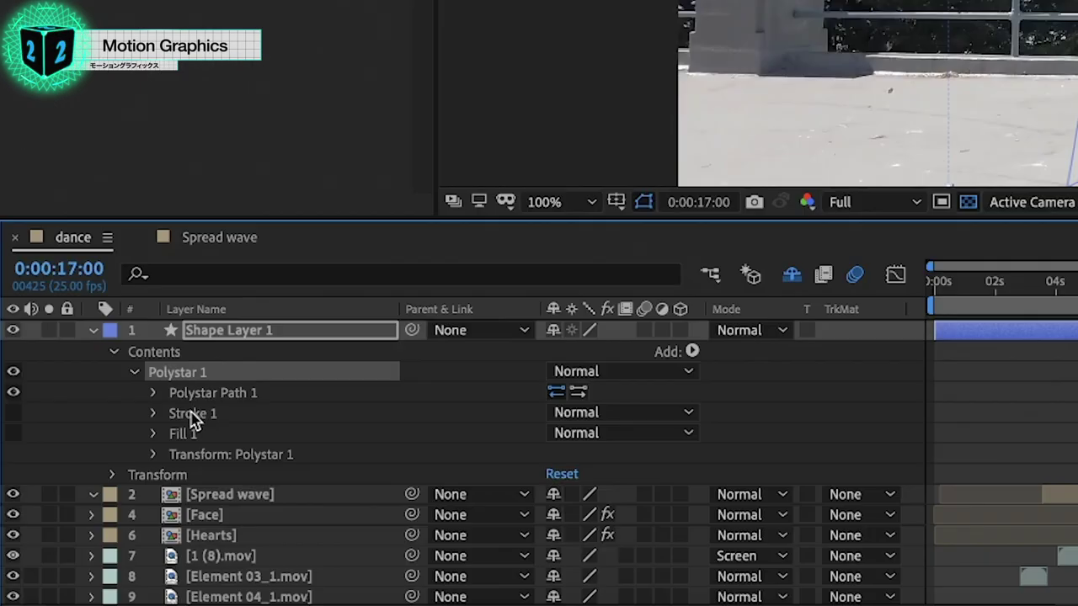
pyautogui.click(154, 393)
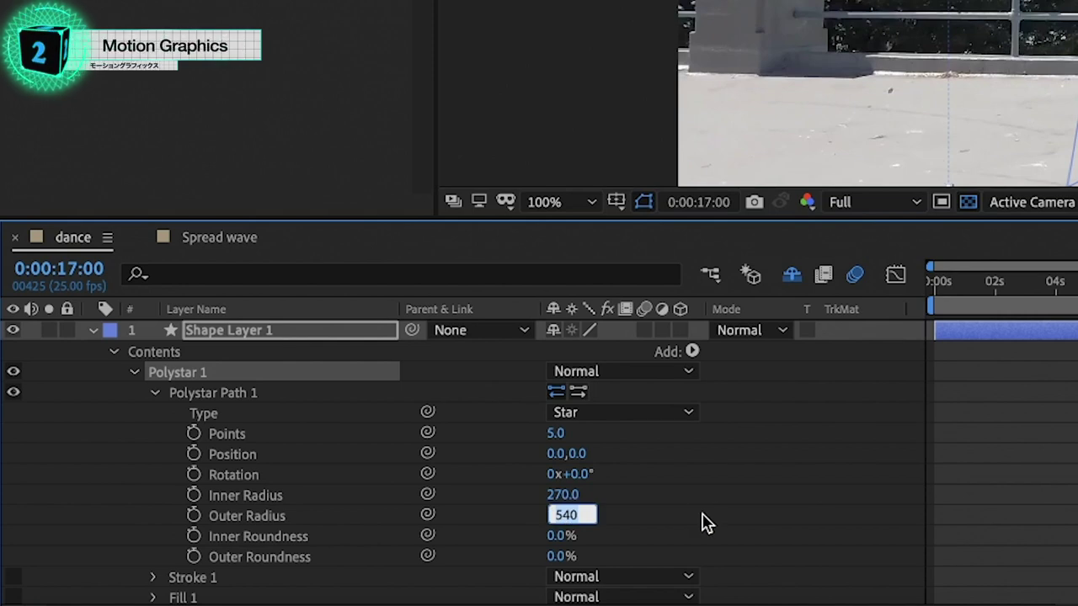
pyautogui.click(570, 497)
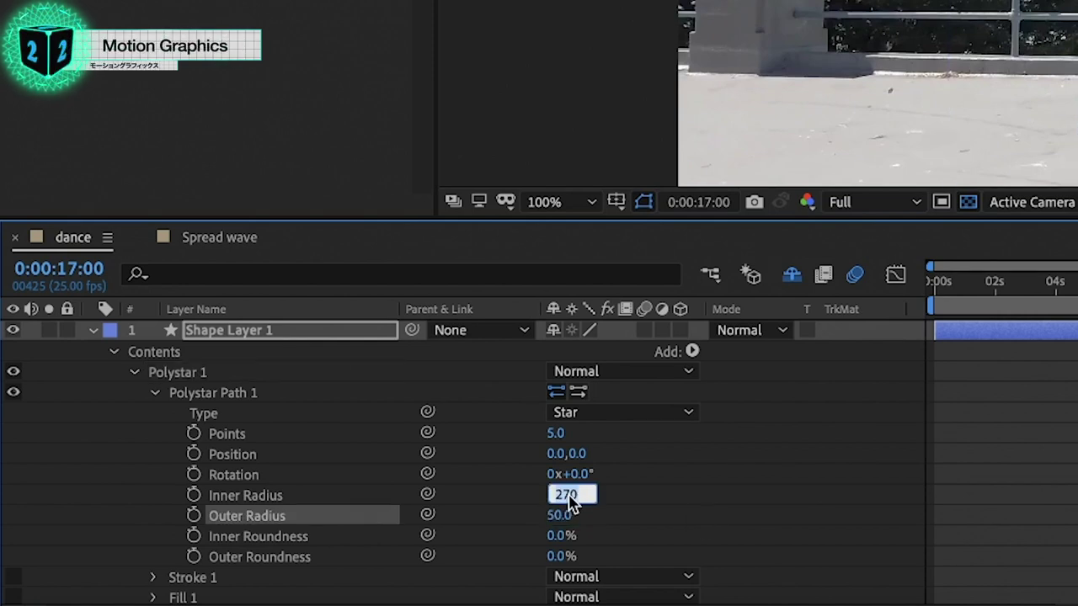
pyautogui.write('25')
pyautogui.press('Return')
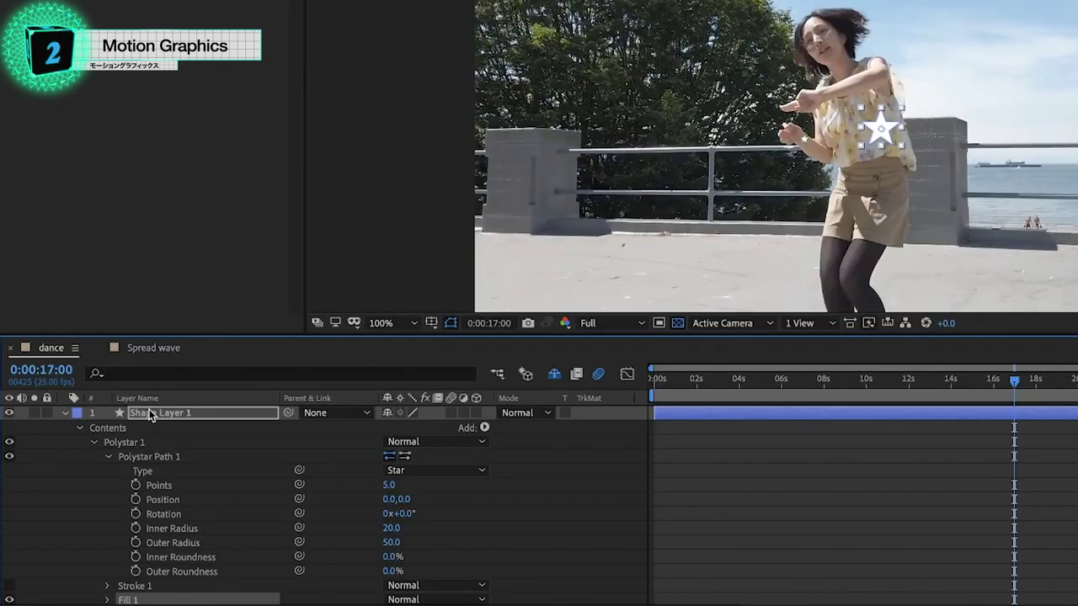
pyautogui.click(152, 413)
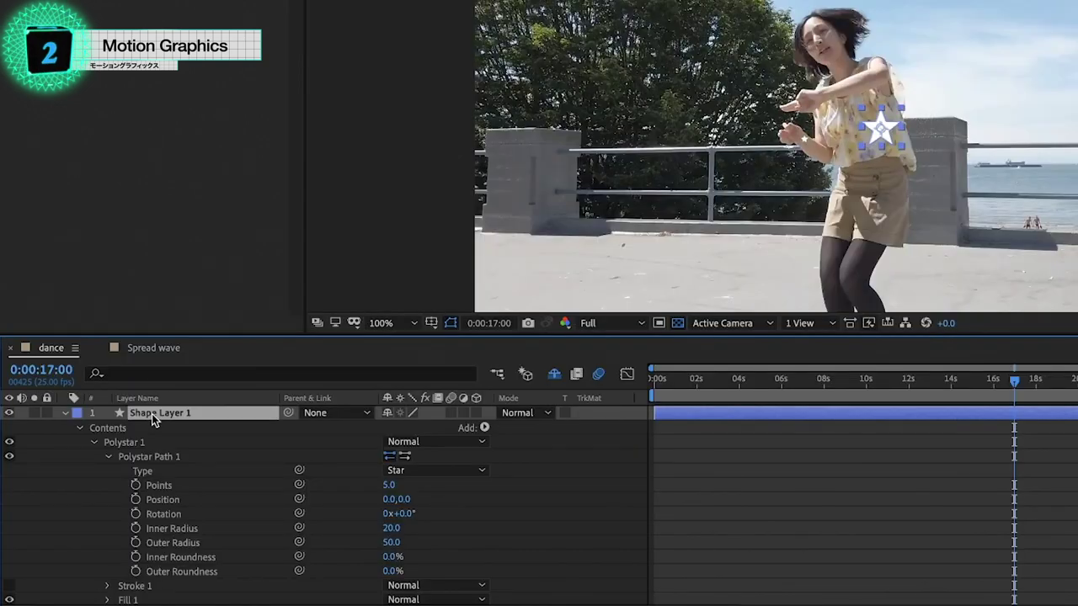
# Keyframe the star from 17s to 18:02, raising it to Y 200 and scaling to 70%
pyautogui.press('p')
pyautogui.click(155, 330)
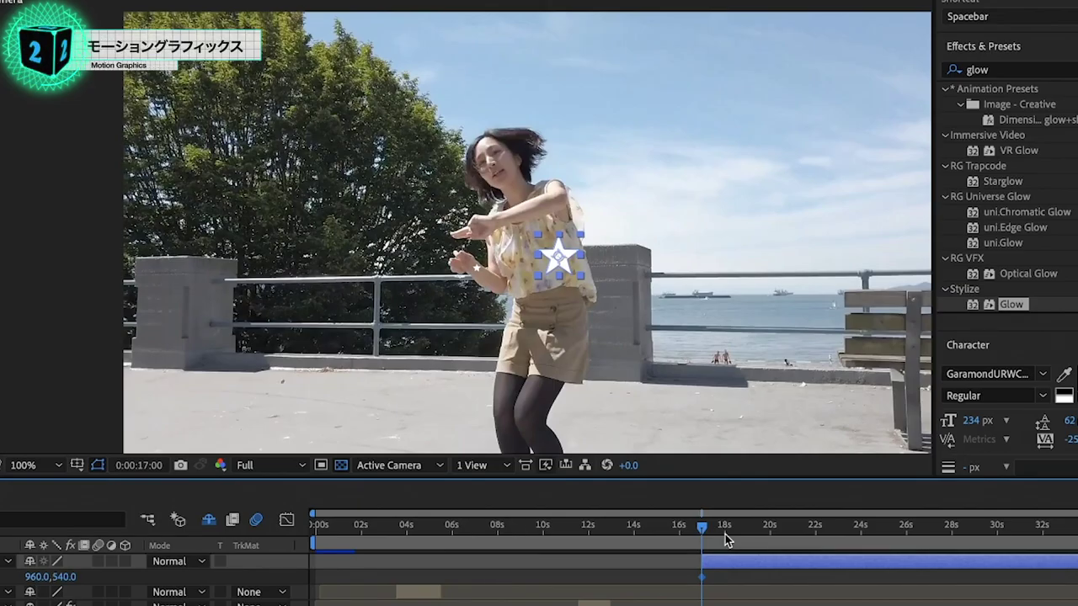
pyautogui.click(726, 537)
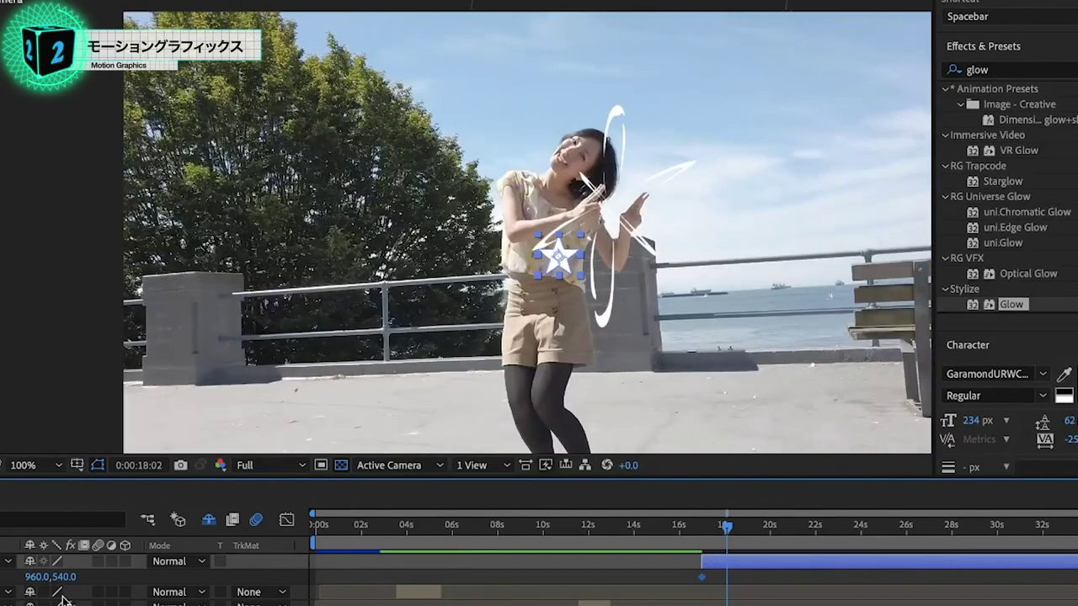
pyautogui.moveTo(66, 578); pyautogui.dragTo(34, 580)
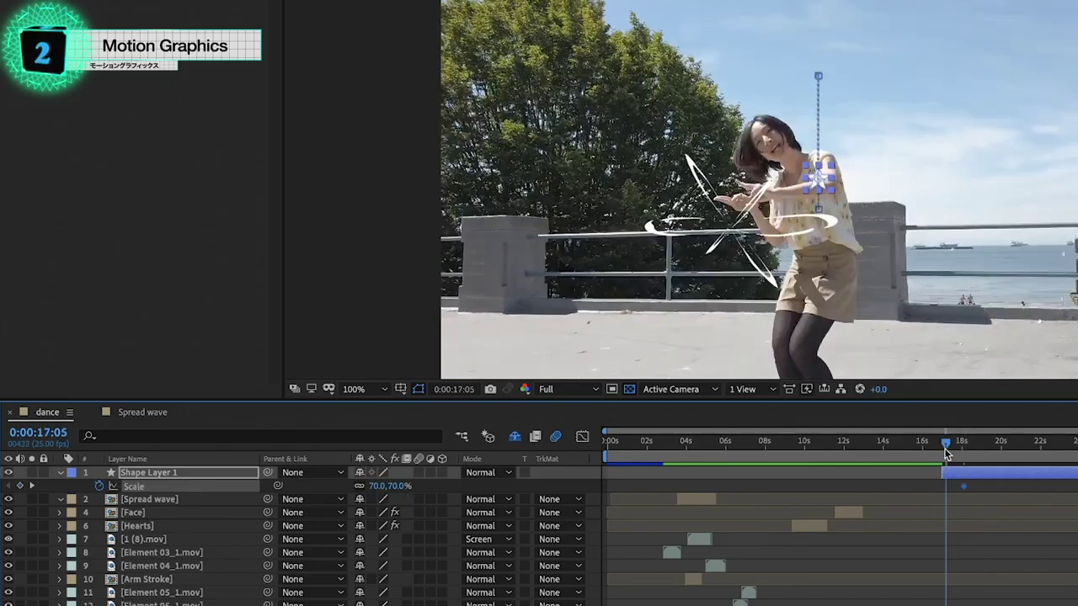
pyautogui.moveTo(394, 499); pyautogui.dragTo(371, 502)
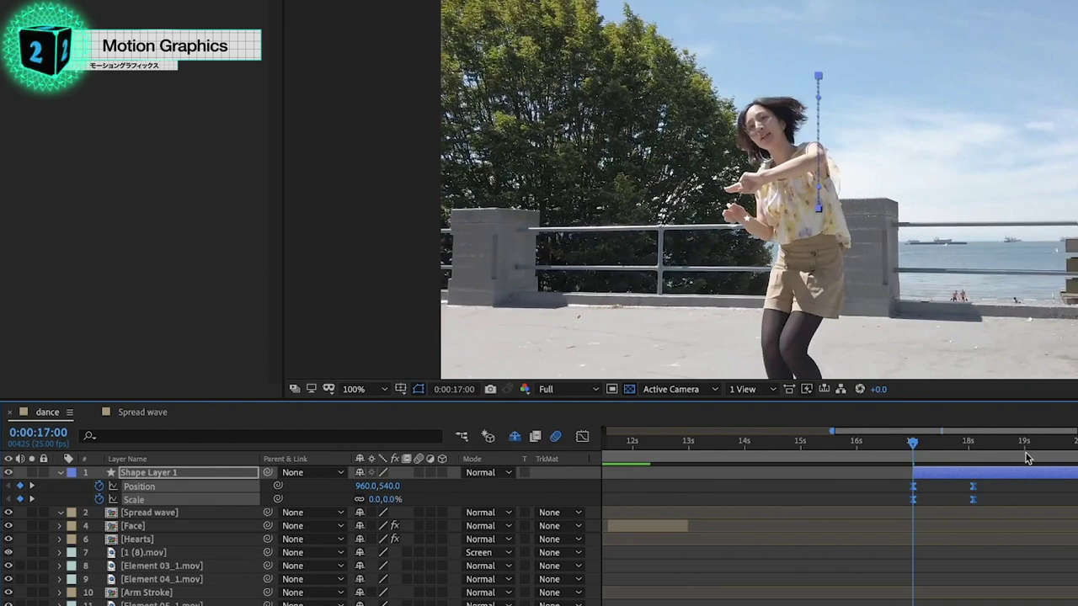
# Keyframe the star's Rotation from 17s to 1x+325° at the next keyframe
pyautogui.hotkey('shift', 'r')
pyautogui.click(99, 513)
pyautogui.press('k')
pyautogui.moveTo(374, 513); pyautogui.dragTo(387, 512)
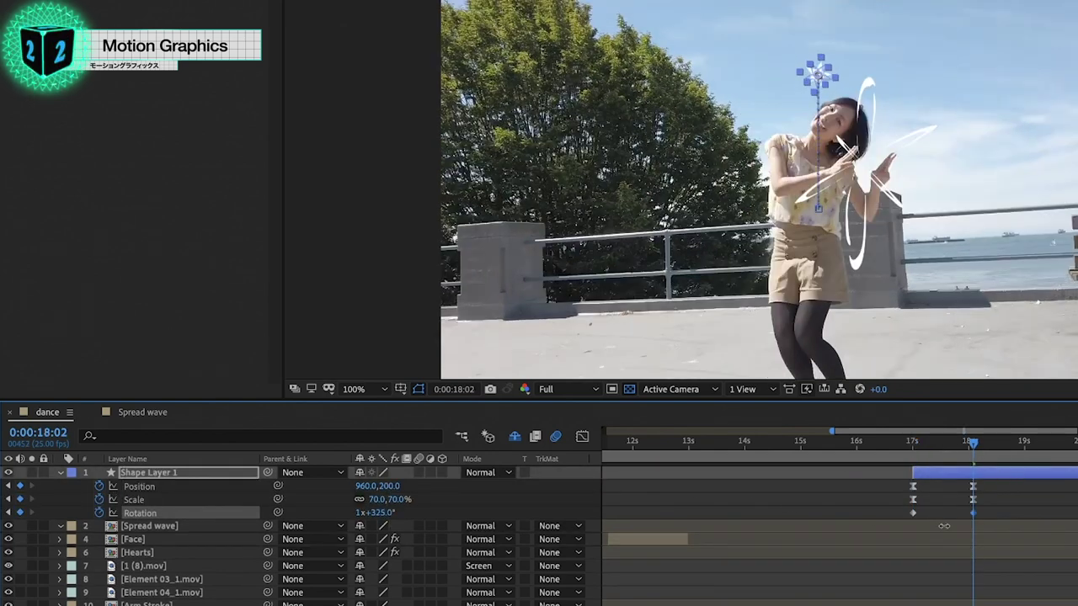
# Easy-ease all the star's keyframes and pull the 17s influence for a sharp speed spike
pyautogui.press('F9')
pyautogui.moveTo(760, 348); pyautogui.dragTo(519, 297)
pyautogui.press('F9')
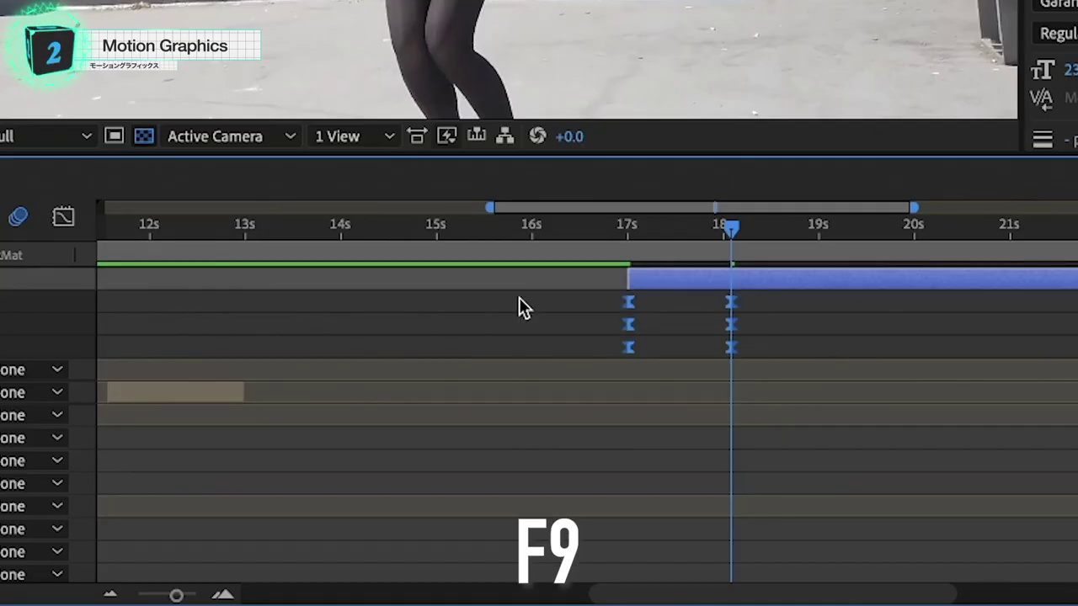
pyautogui.click(64, 217)
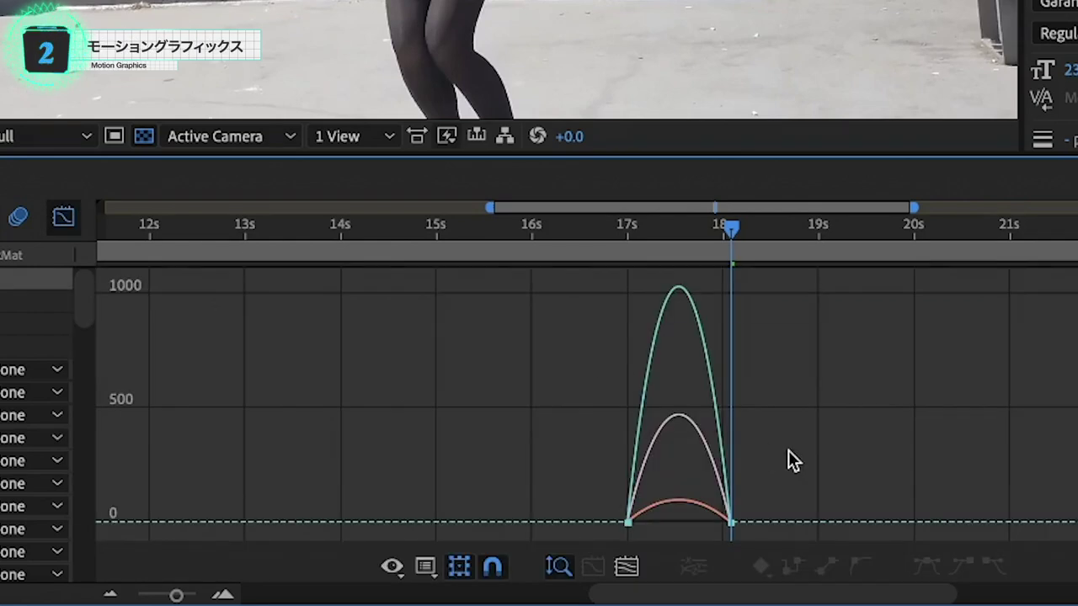
pyautogui.moveTo(796, 467)
pyautogui.mouseDown()
pyautogui.moveTo(714, 539)
pyautogui.moveTo(680, 521)
pyautogui.mouseUp()
pyautogui.moveTo(577, 505)
pyautogui.mouseDown()
pyautogui.moveTo(650, 521)
pyautogui.moveTo(623, 514)
pyautogui.mouseUp()
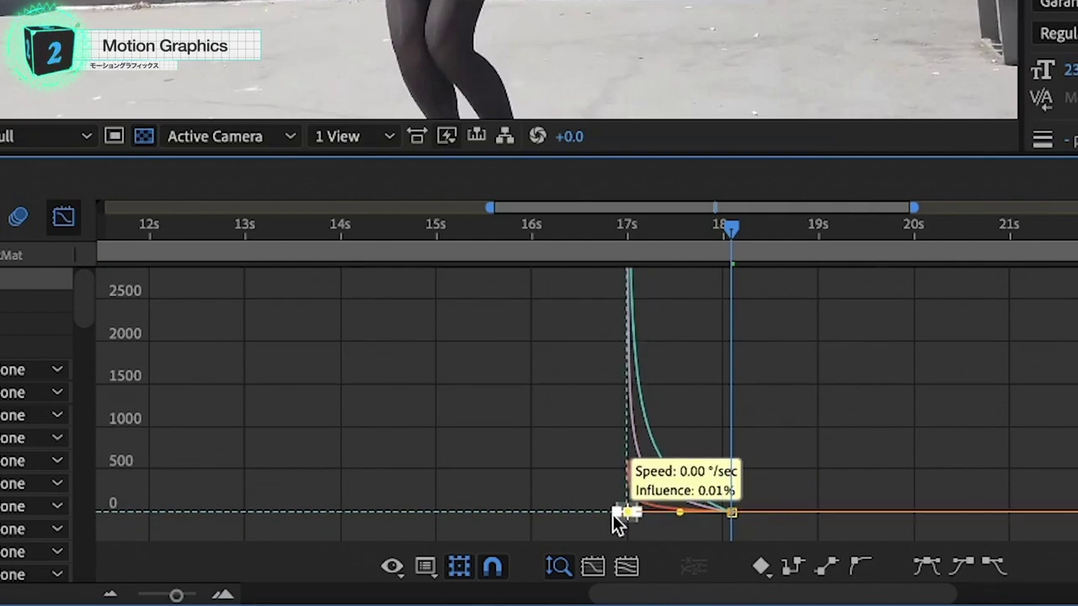
pyautogui.click(603, 234)
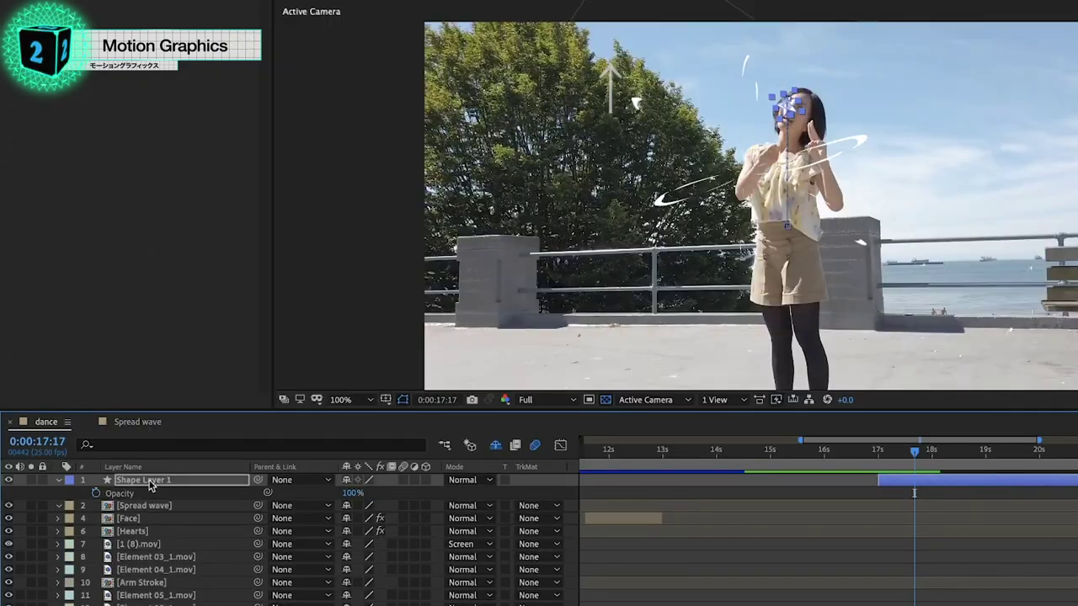
# Keyframe the star's opacity to fade to 0% by about 18 seconds and trim the layer there
pyautogui.click(96, 494)
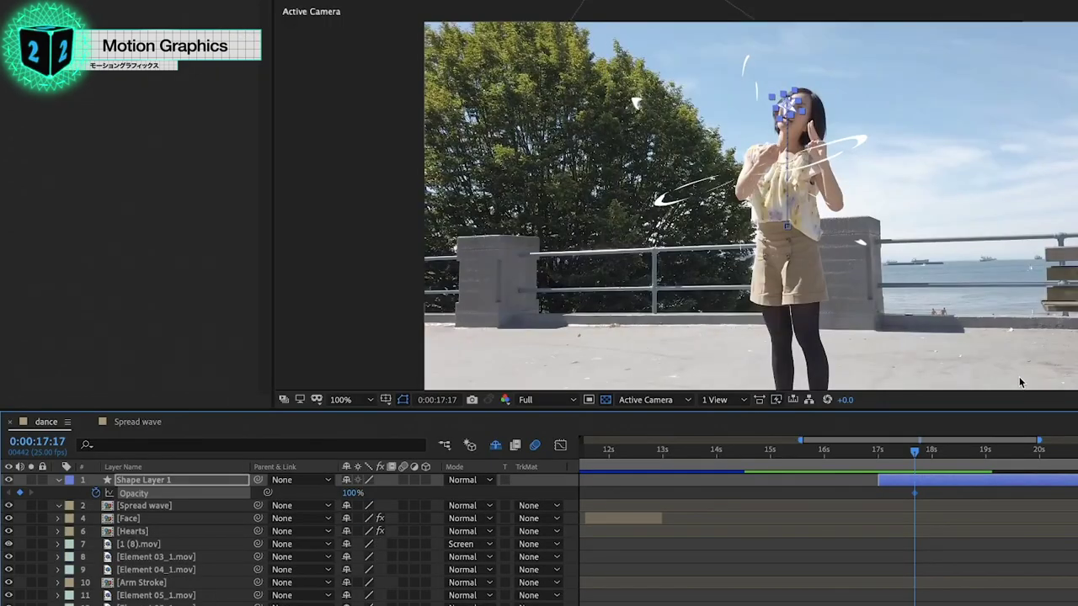
pyautogui.press('u')
pyautogui.moveTo(917, 452); pyautogui.dragTo(935, 465)
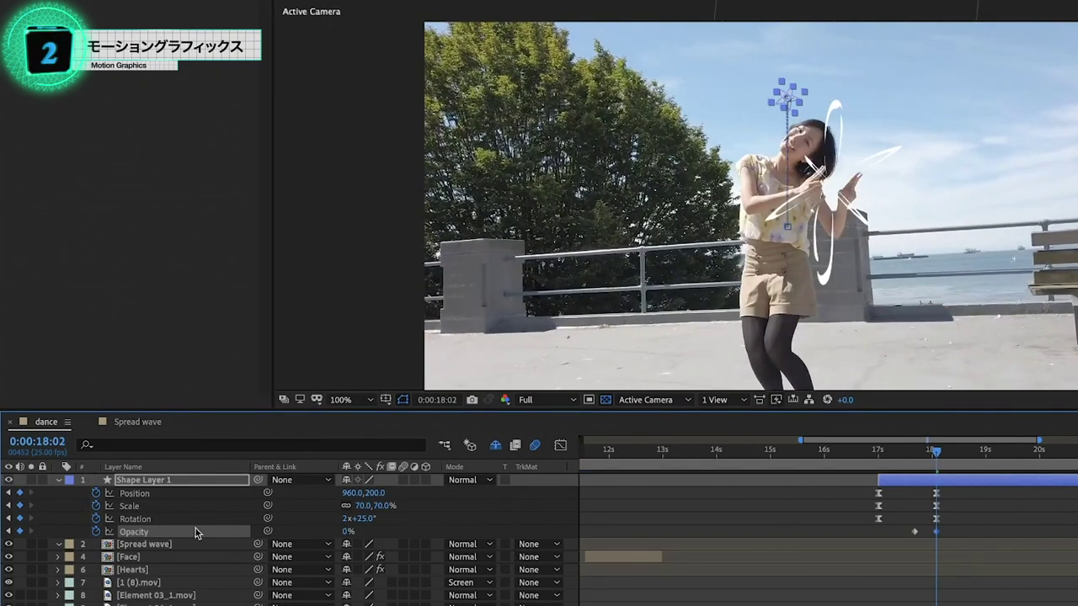
pyautogui.hotkey('alt', ']')
# Move the star's end position to the lower left and expand its Polystar path settings
pyautogui.click(872, 453)
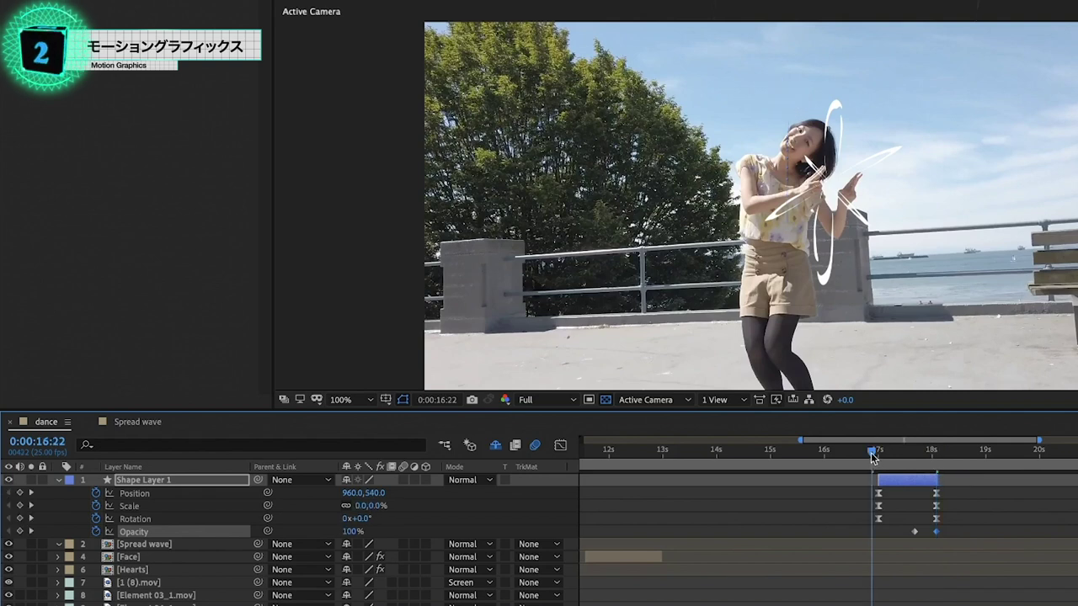
pyautogui.moveTo(873, 457); pyautogui.dragTo(866, 459)
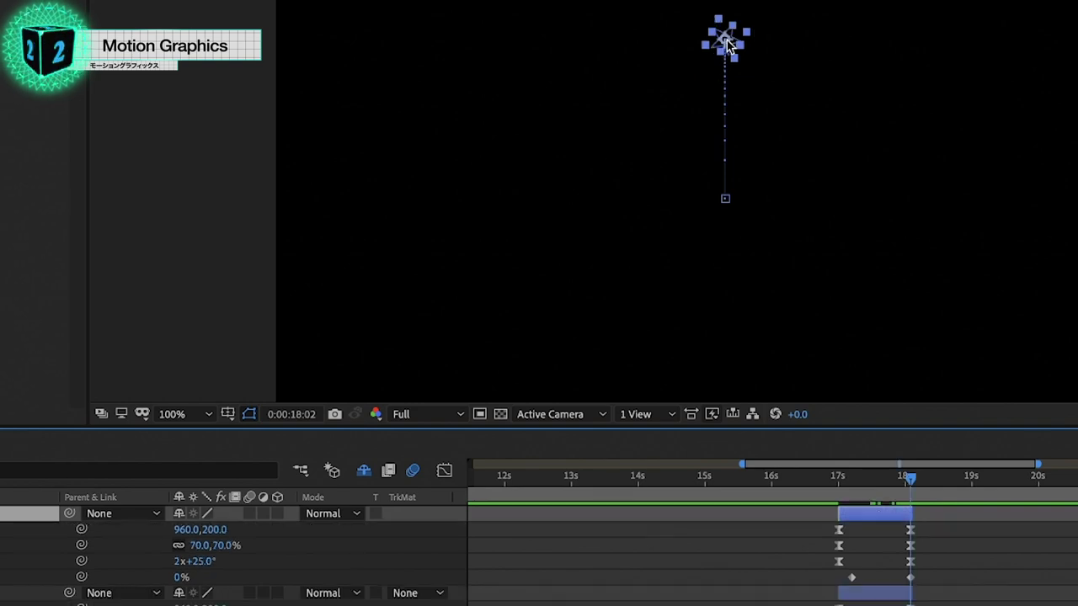
pyautogui.moveTo(673, 140); pyautogui.dragTo(579, 297)
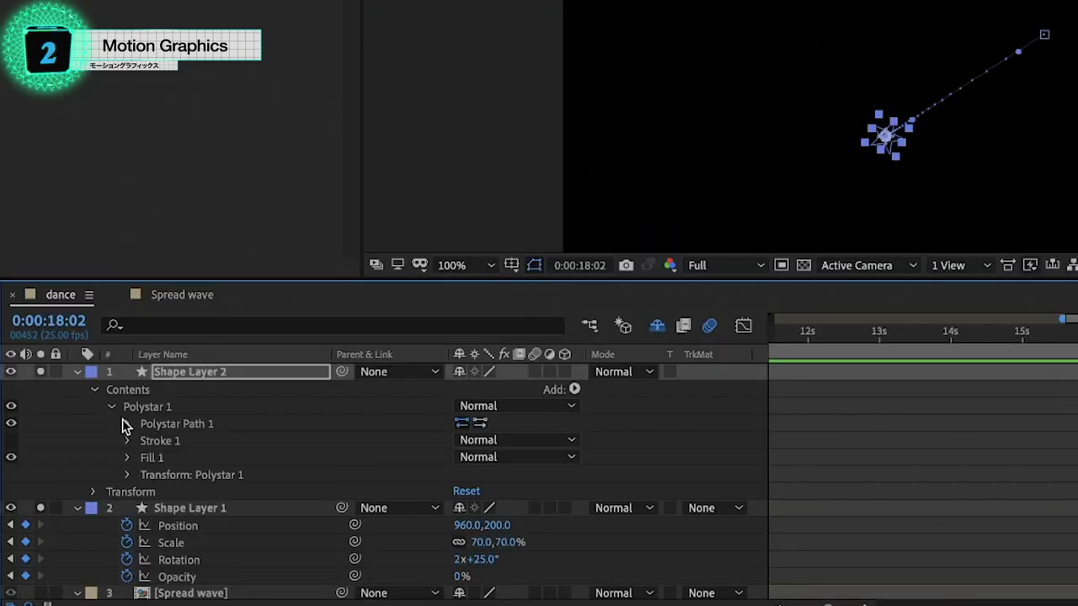
pyautogui.click(126, 423)
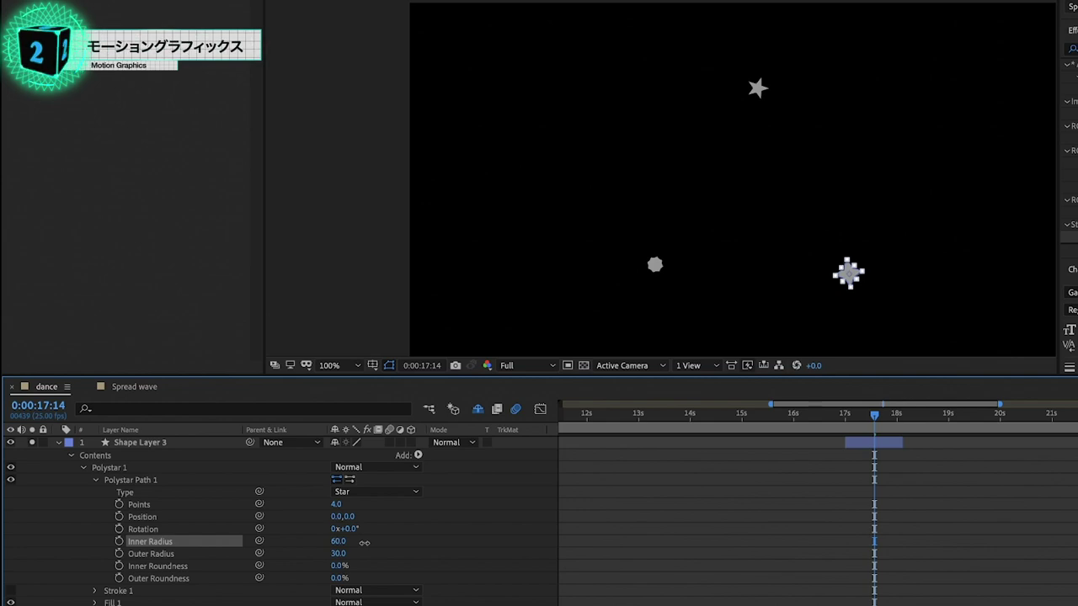
pyautogui.click(754, 530)
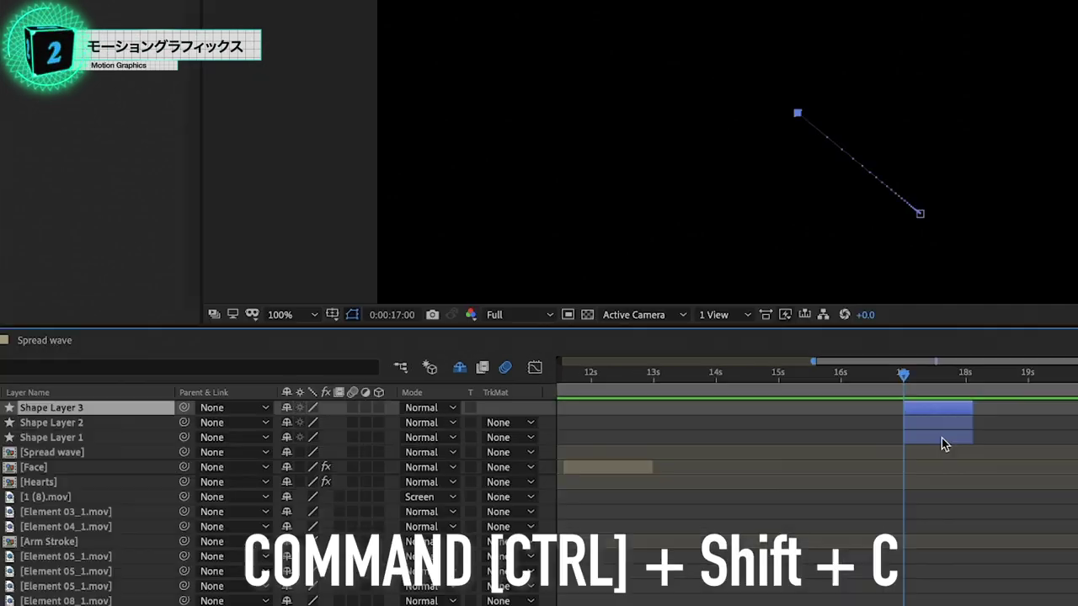
# Pre-compose the three star layers as 'Star Splash' and trim its end where the stars appear
pyautogui.hotkey('ctrl', 'shift', 'c')
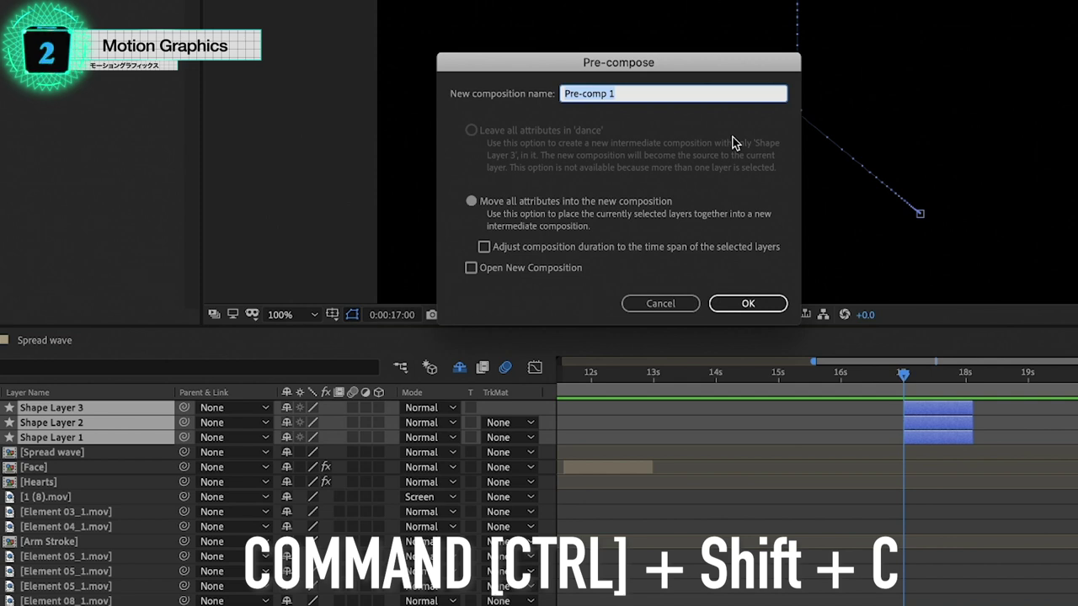
pyautogui.write('Star Splash')
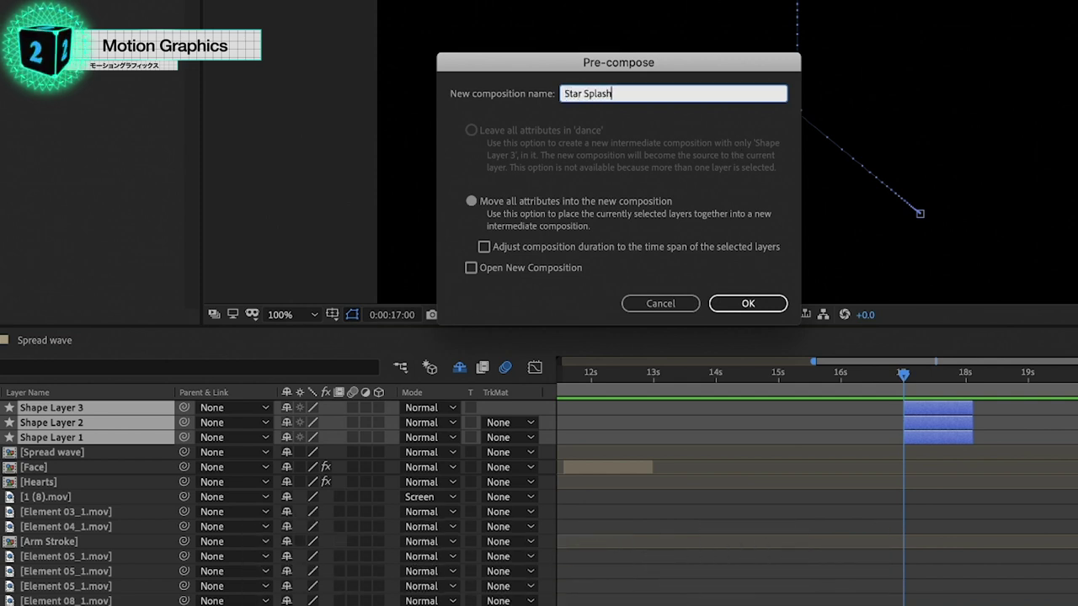
pyautogui.press('Return')
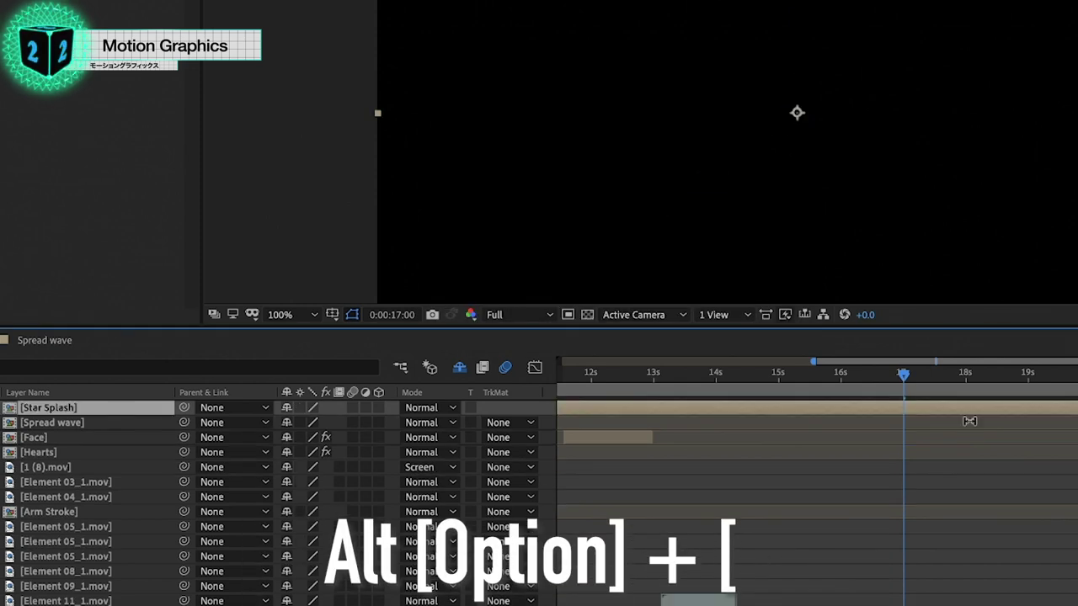
pyautogui.moveTo(903, 374)
pyautogui.mouseDown()
pyautogui.moveTo(970, 378)
pyautogui.moveTo(915, 387)
pyautogui.mouseUp()
pyautogui.hotkey('alt', ']')
# Duplicate Star Splash into rotated copies (180°, 236°) scaled 58% and 68%
pyautogui.hotkey('ctrl', 'd')
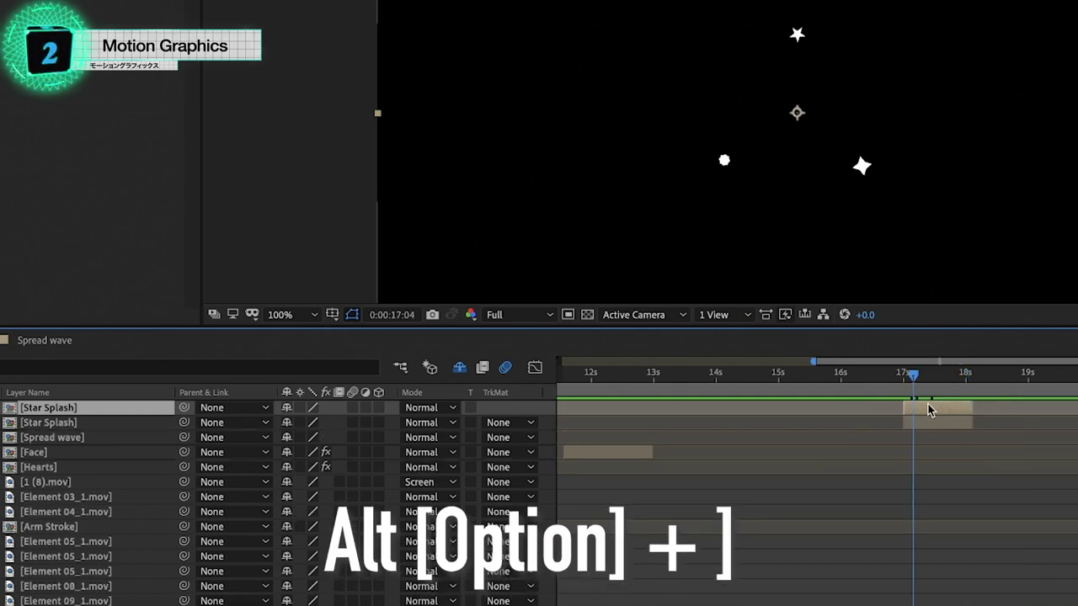
pyautogui.press('r')
pyautogui.press('Return')
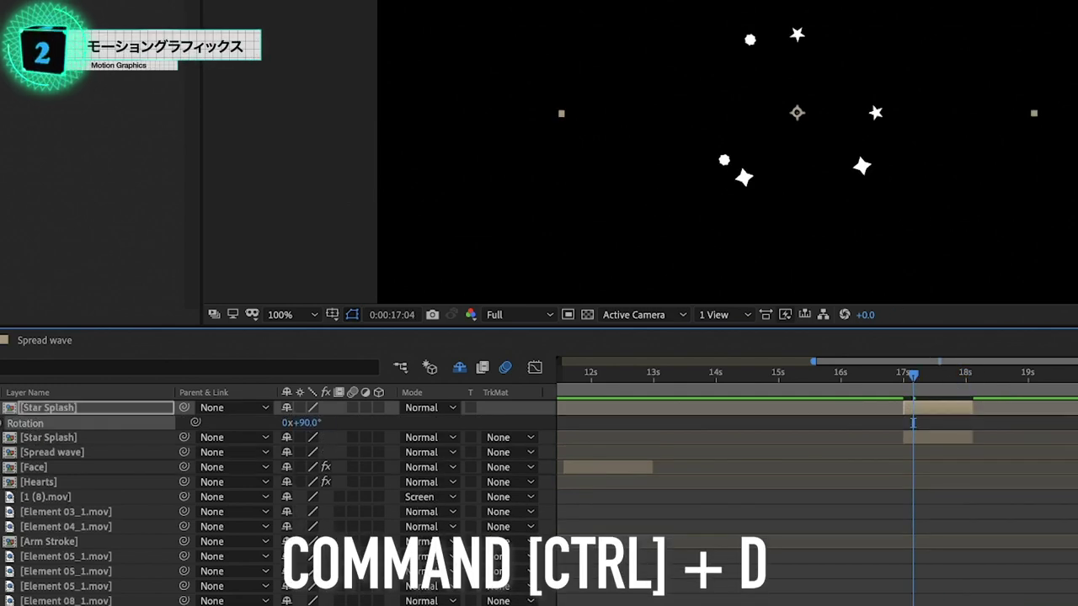
pyautogui.write('r')
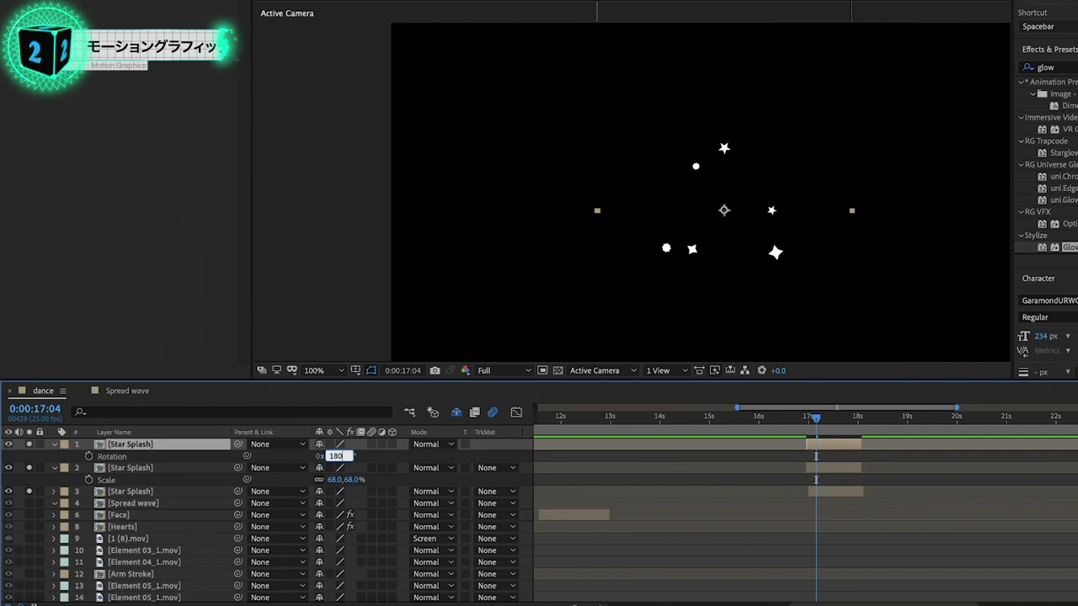
pyautogui.write('180')
pyautogui.press('Return')
pyautogui.press('Return')
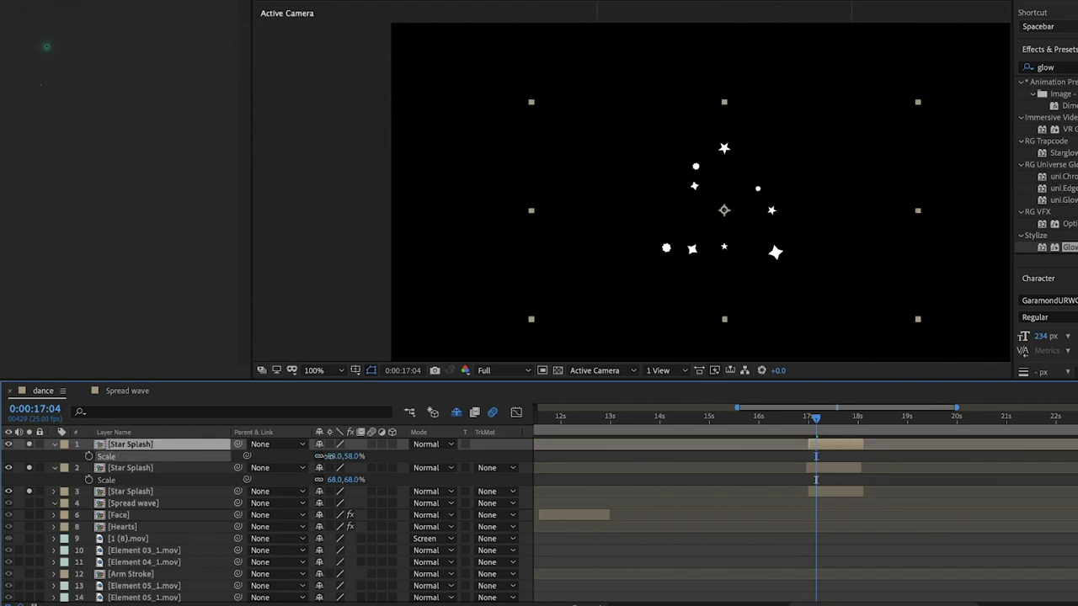
pyautogui.hotkey('ctrl', 'd')
pyautogui.write('r236')
pyautogui.press('Return')
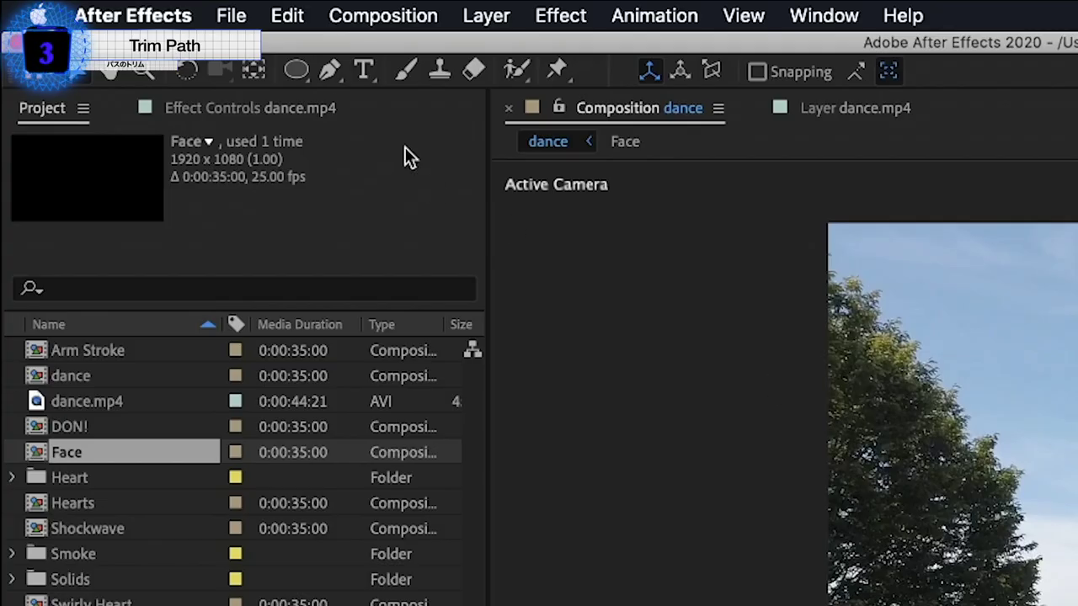
# Draw a curved Pen path beside the dancer and add Trim Paths with End set to 0%
pyautogui.click(328, 72)
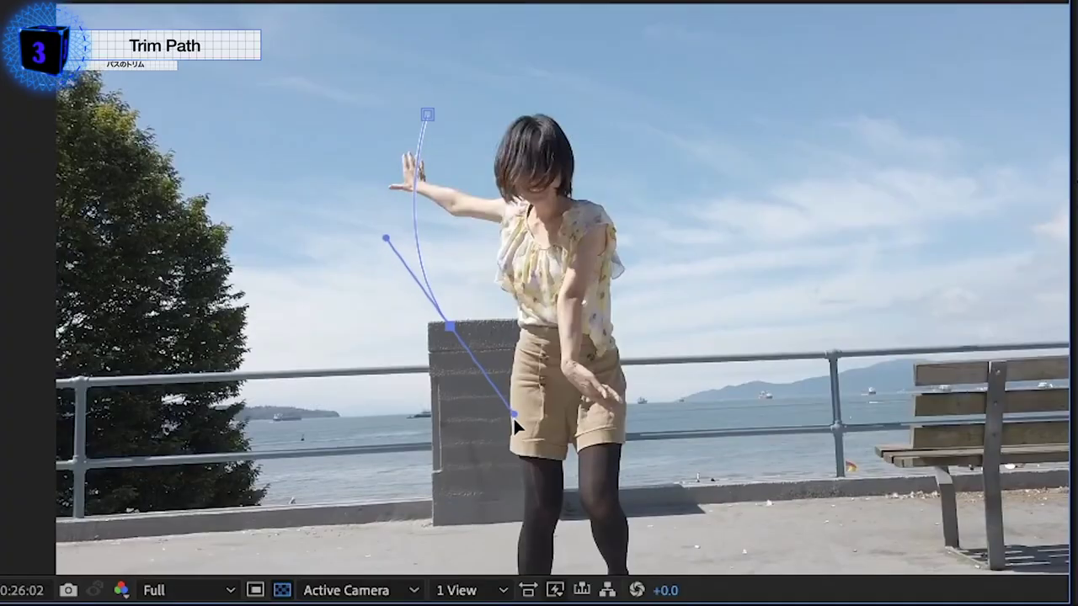
pyautogui.moveTo(512, 416); pyautogui.dragTo(312, 438)
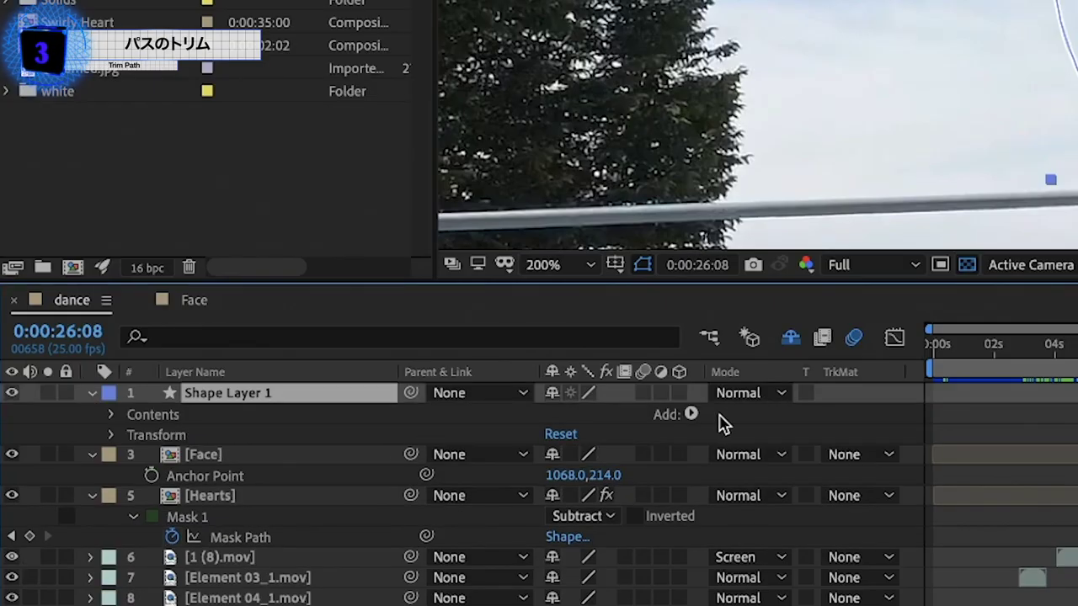
pyautogui.click(690, 414)
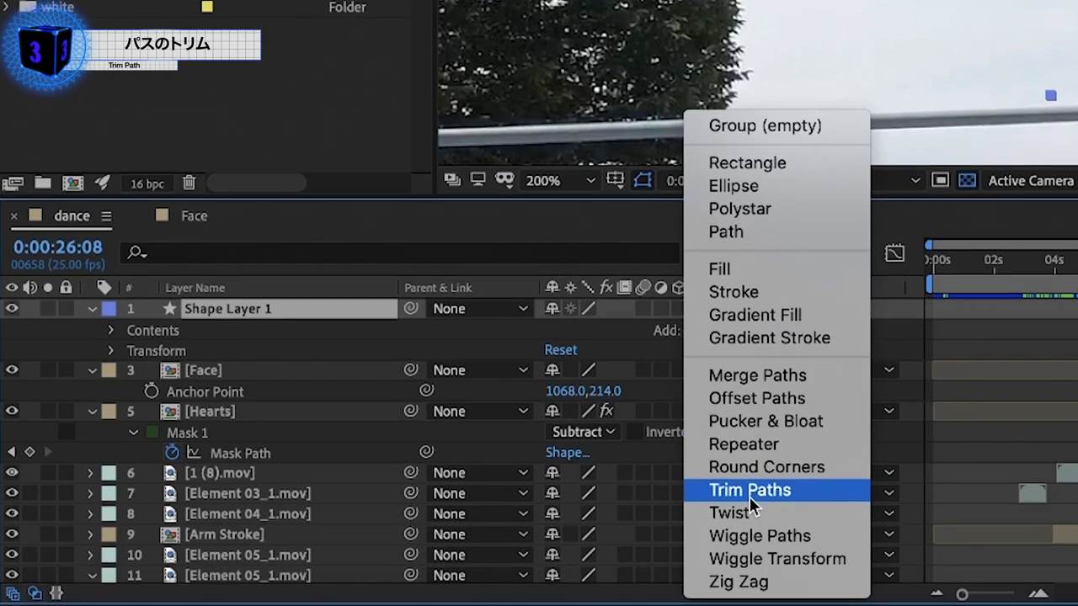
pyautogui.click(749, 491)
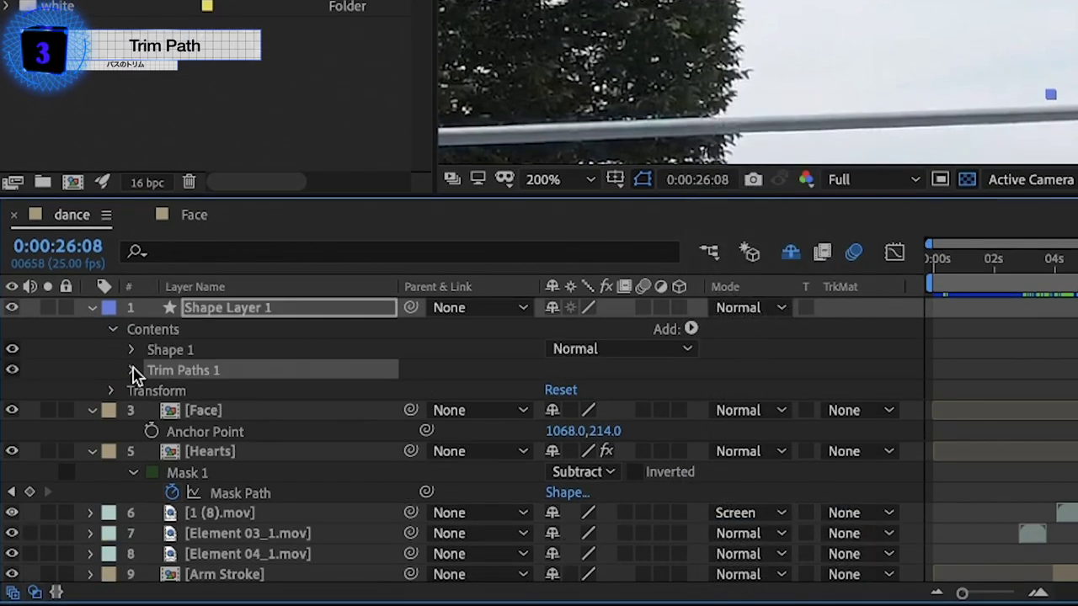
pyautogui.click(133, 370)
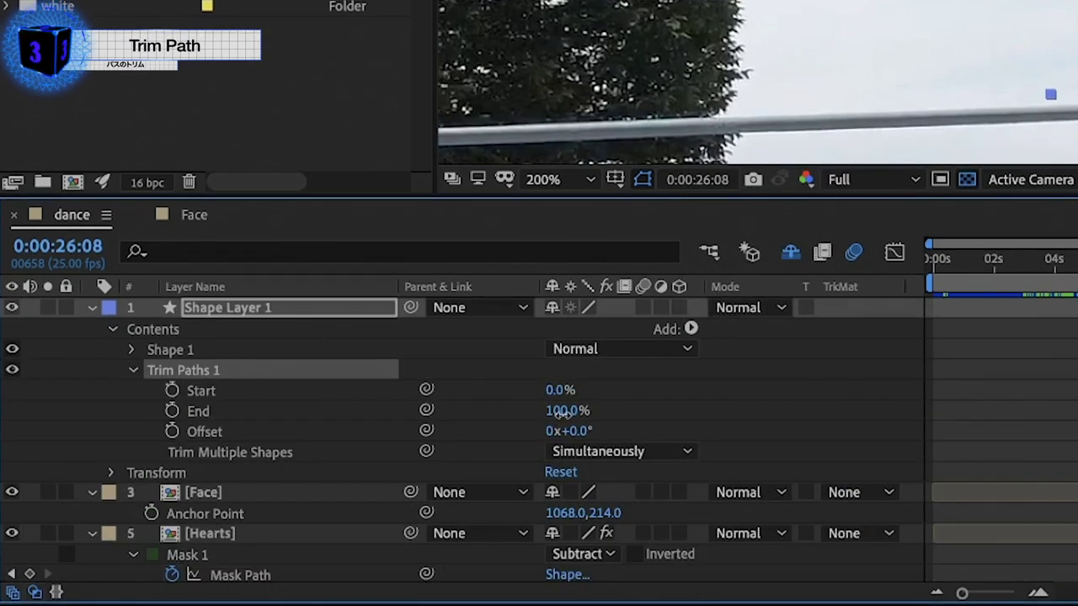
pyautogui.moveTo(565, 411); pyautogui.dragTo(456, 413)
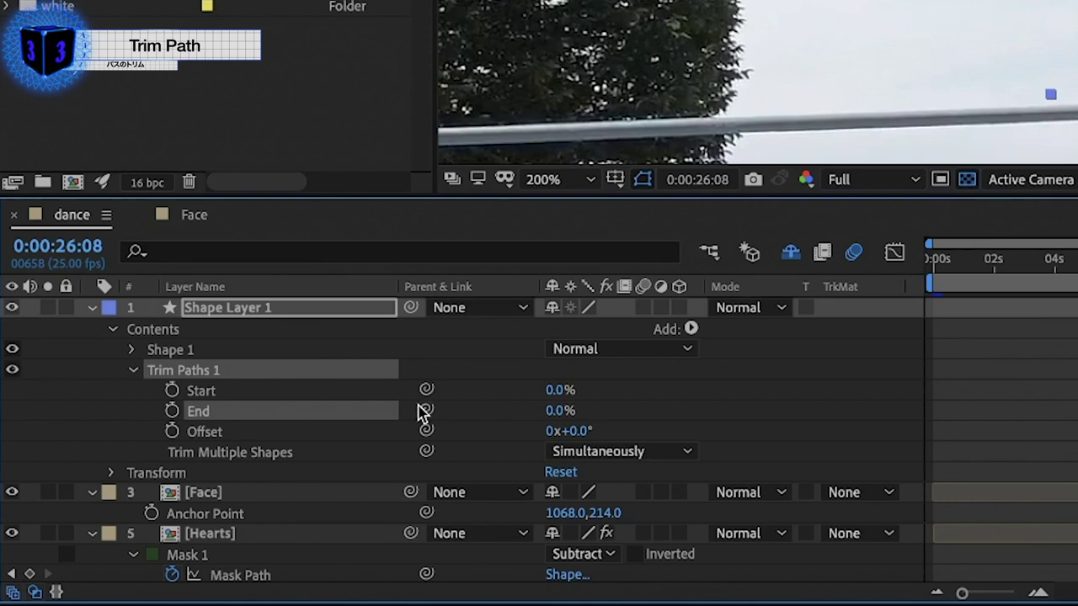
# Keyframe Trim Paths Start and End so the stroke draws on, and apply Easy Ease
pyautogui.click(173, 391)
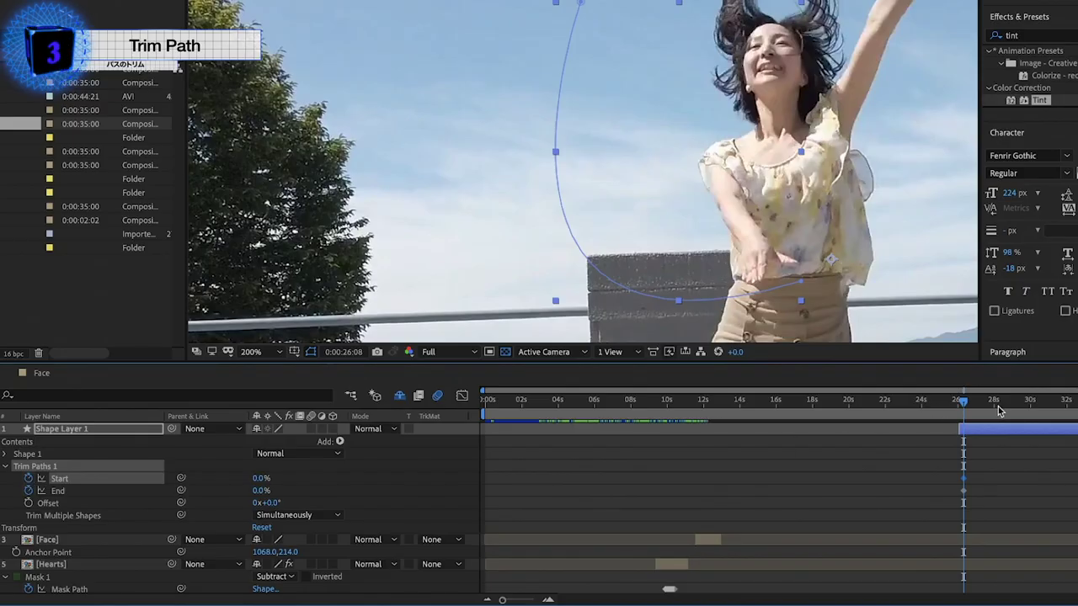
pyautogui.moveTo(974, 476); pyautogui.dragTo(960, 497)
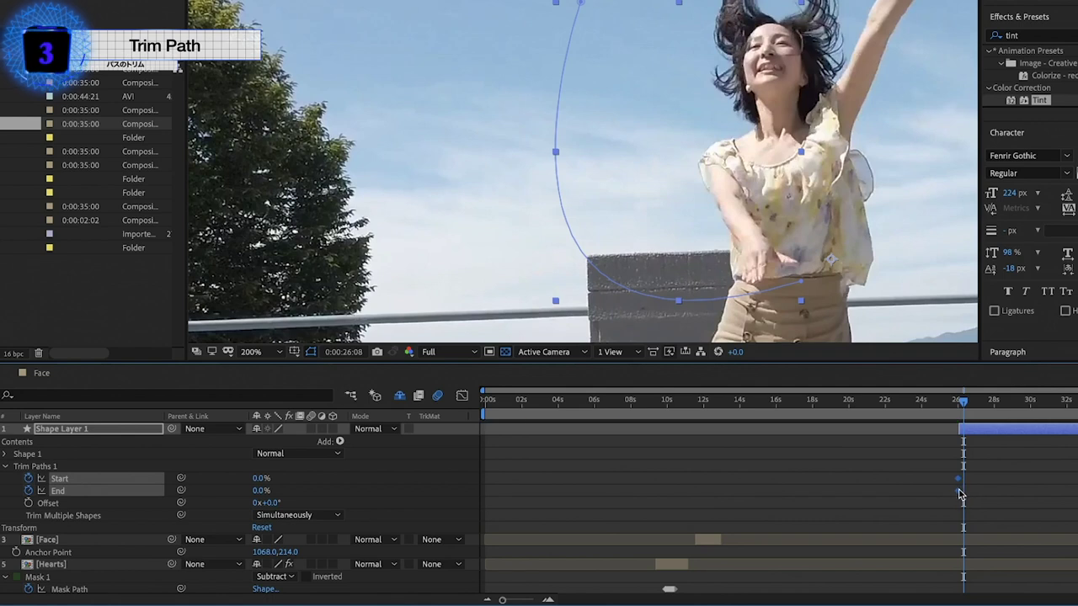
pyautogui.click(955, 430)
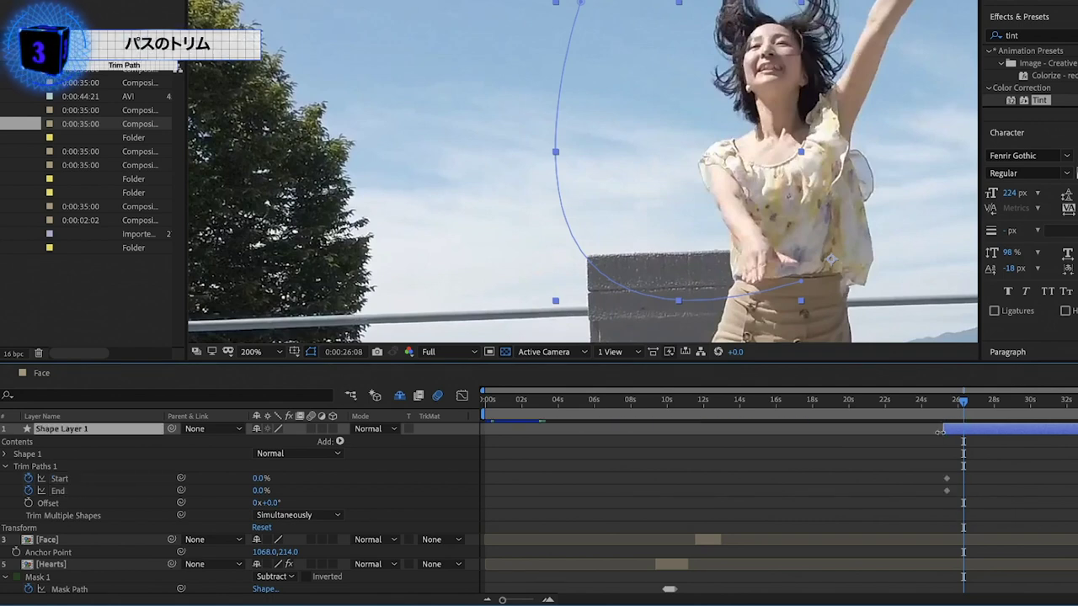
pyautogui.moveTo(255, 493); pyautogui.dragTo(282, 492)
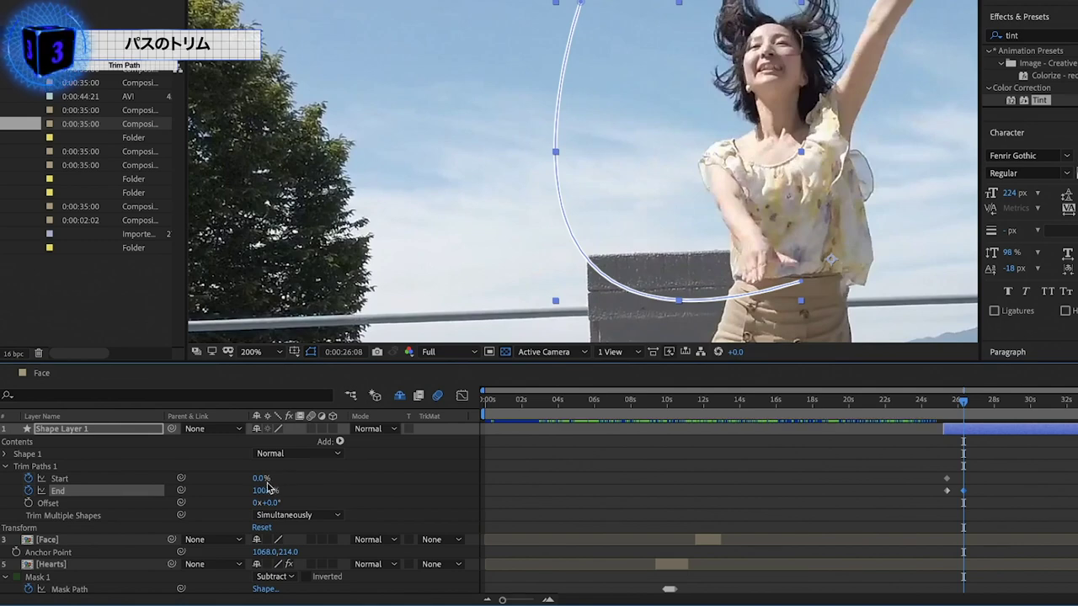
pyautogui.click(262, 478)
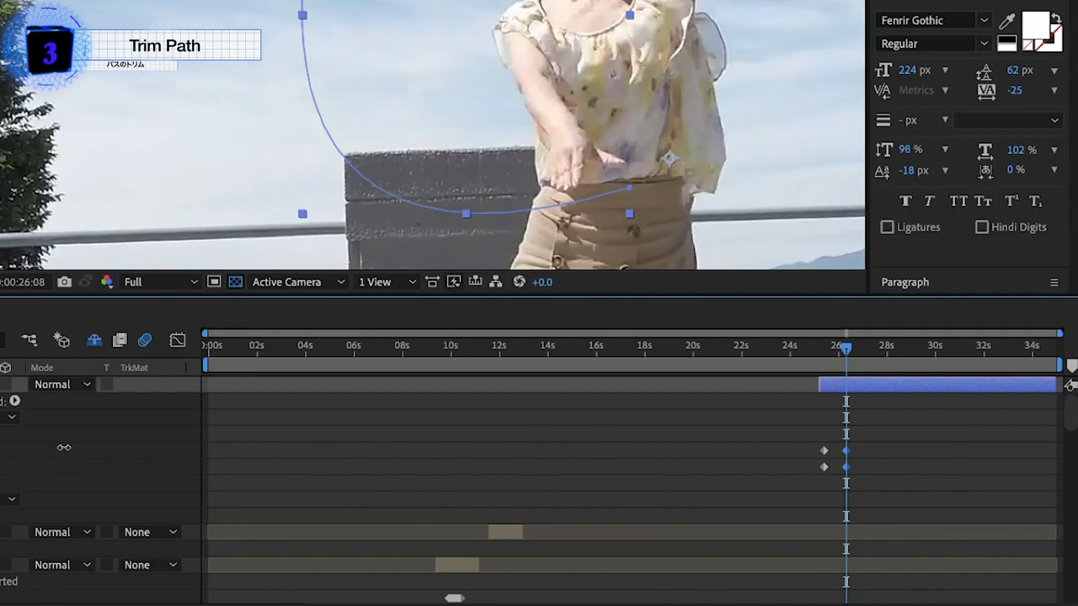
pyautogui.moveTo(782, 443); pyautogui.dragTo(866, 472)
pyautogui.press('F9')
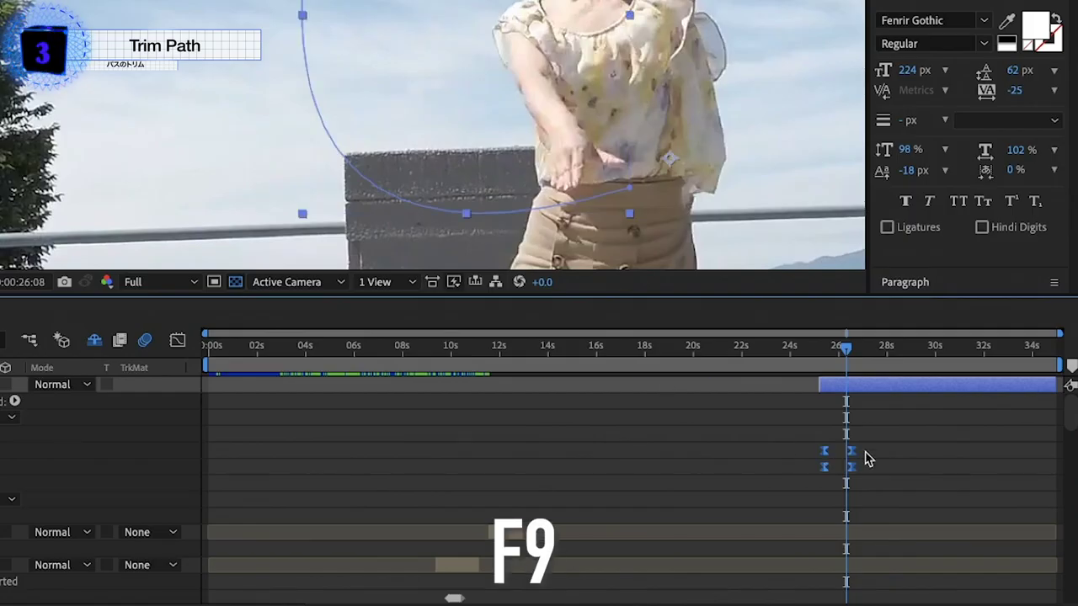
# Drag the speed-graph influence handles to 100% so the stroke's speed peaks near 26s
pyautogui.click(179, 340)
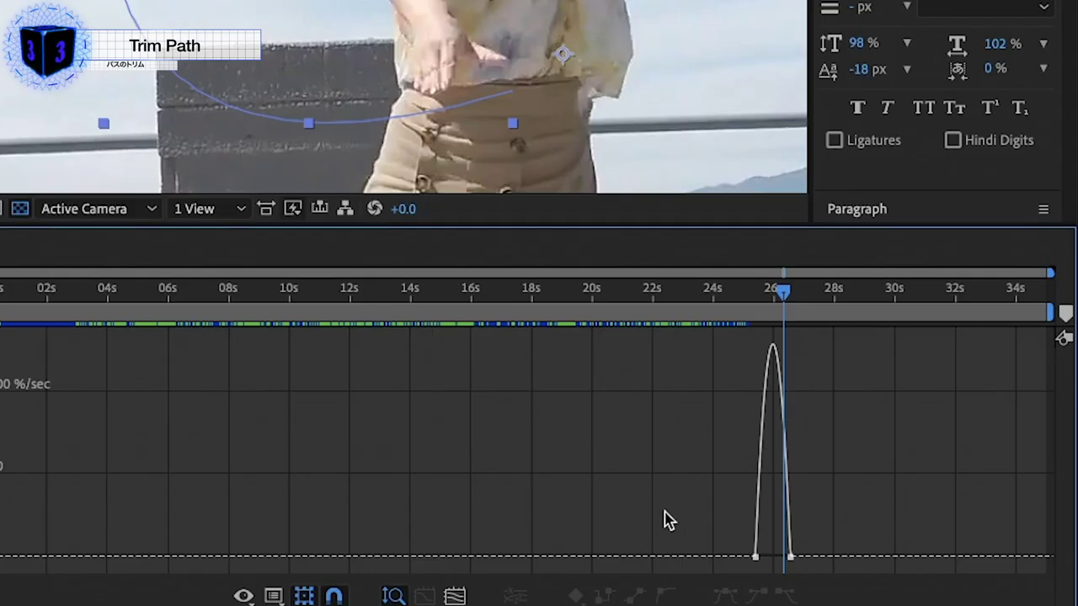
pyautogui.click(778, 562)
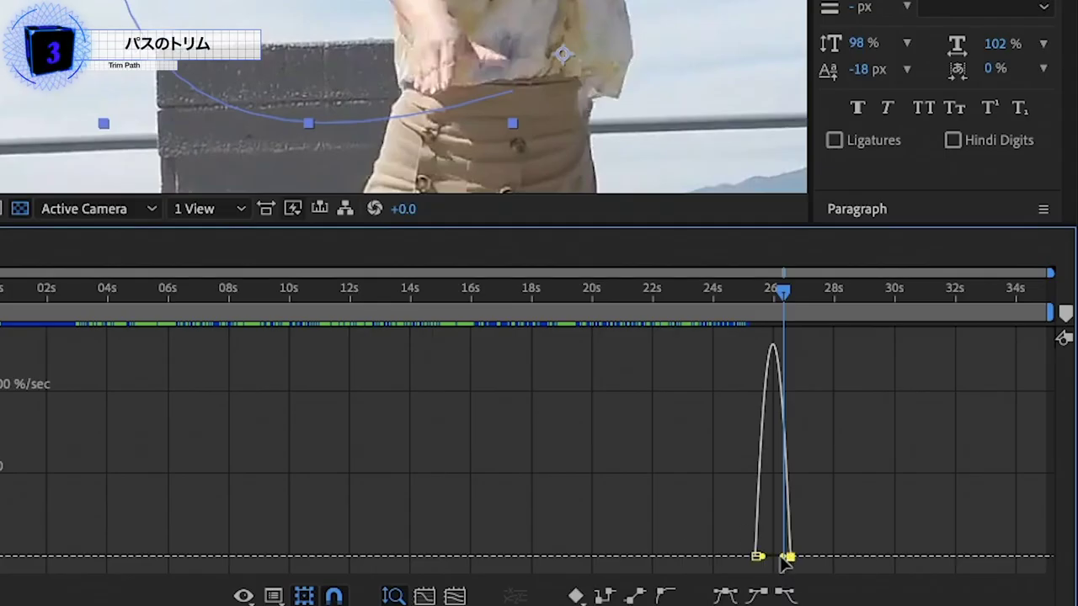
pyautogui.moveTo(779, 559); pyautogui.dragTo(756, 562)
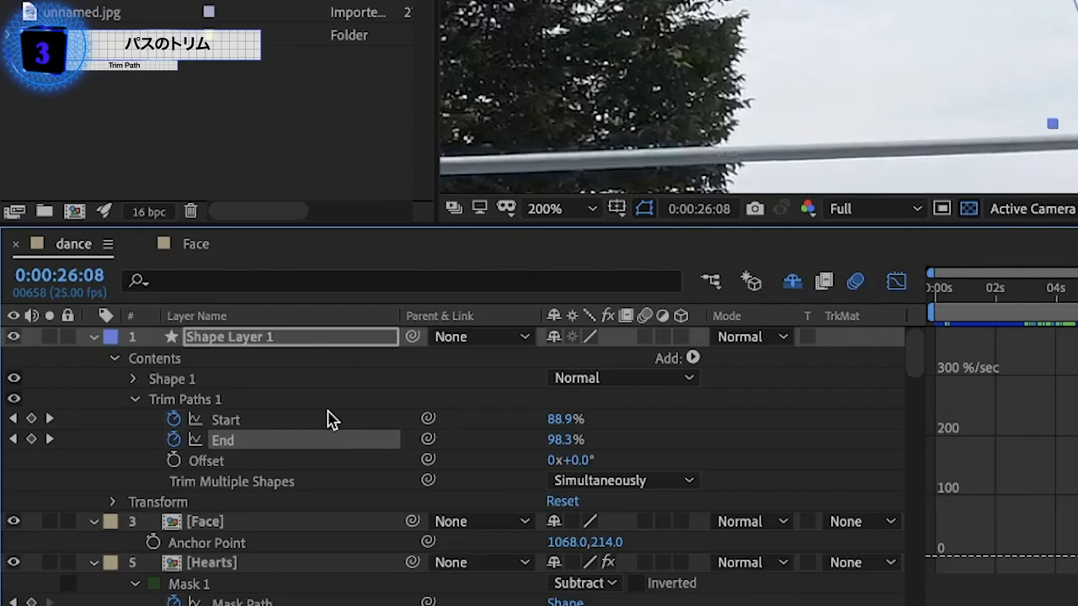
pyautogui.click(325, 419)
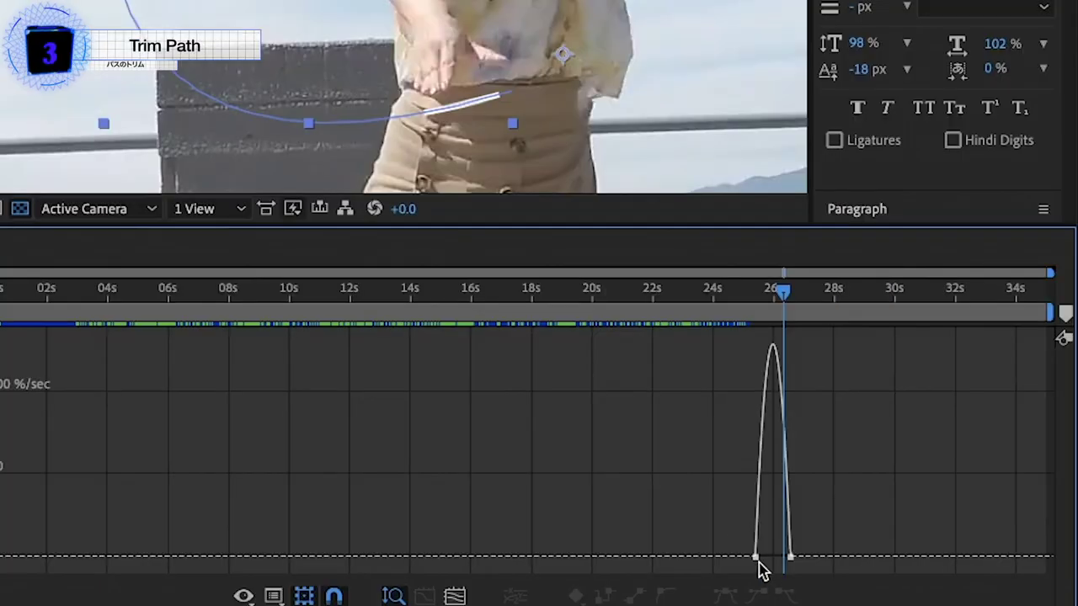
pyautogui.click(757, 559)
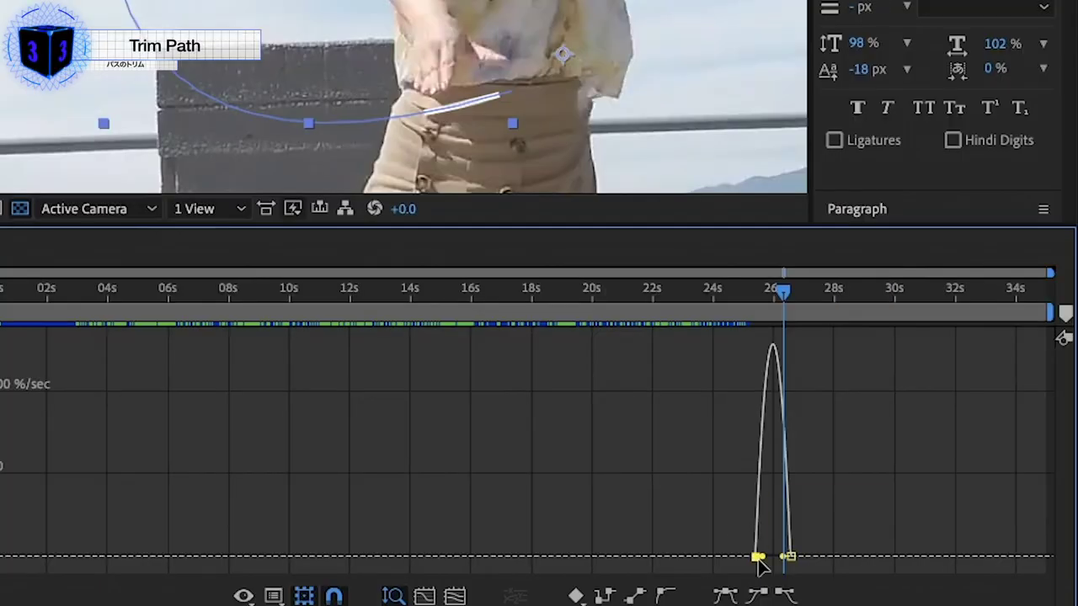
pyautogui.moveTo(766, 558); pyautogui.dragTo(794, 560)
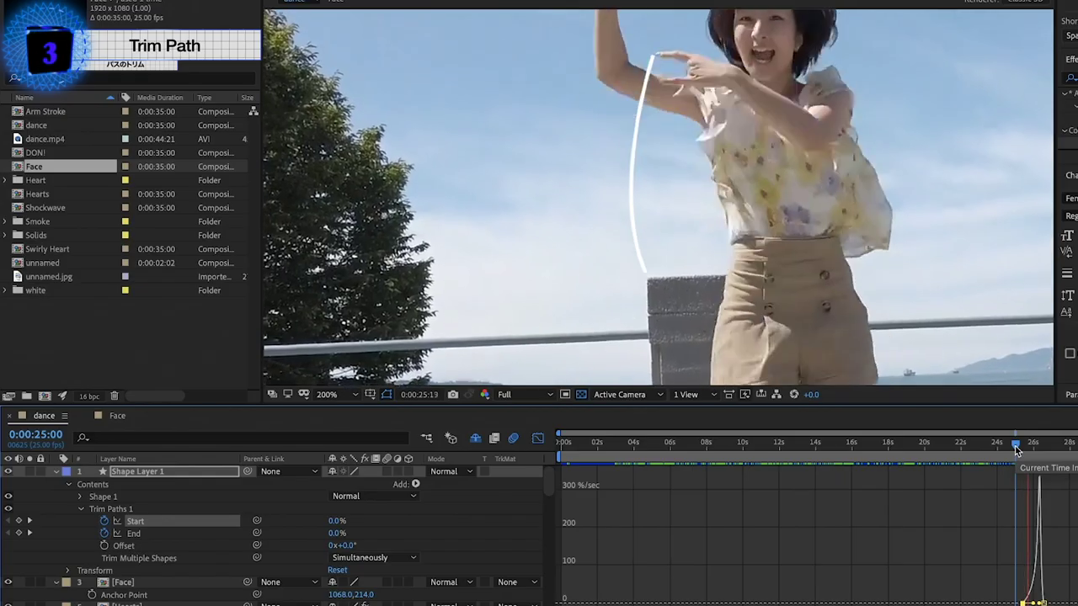
# Apply Turbulent Displace to the stroke and set its Size to 5
pyautogui.moveTo(1017, 455); pyautogui.dragTo(1037, 462)
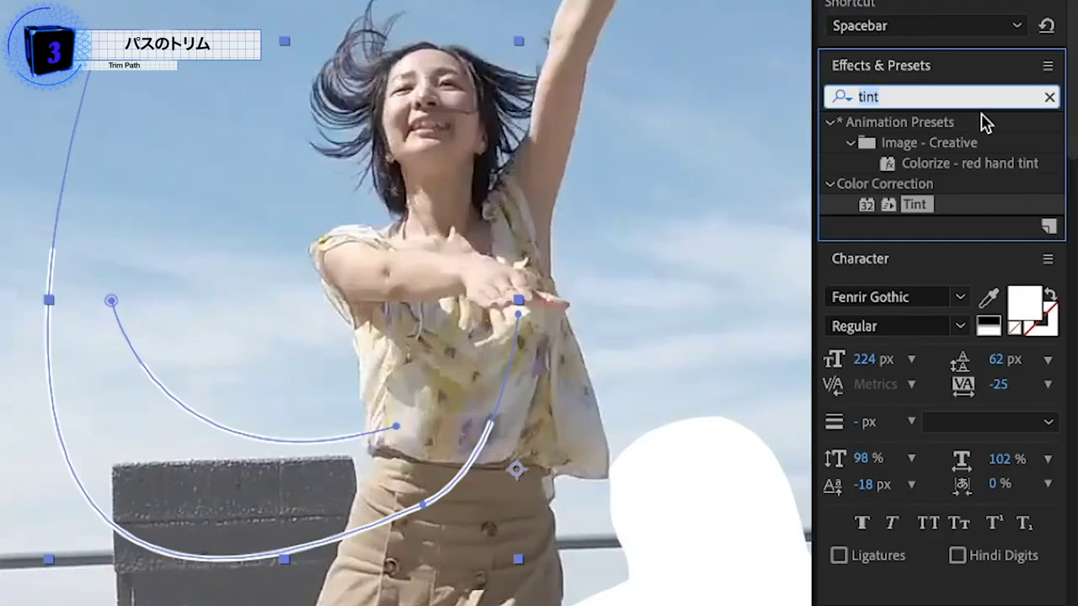
pyautogui.write('turbule')
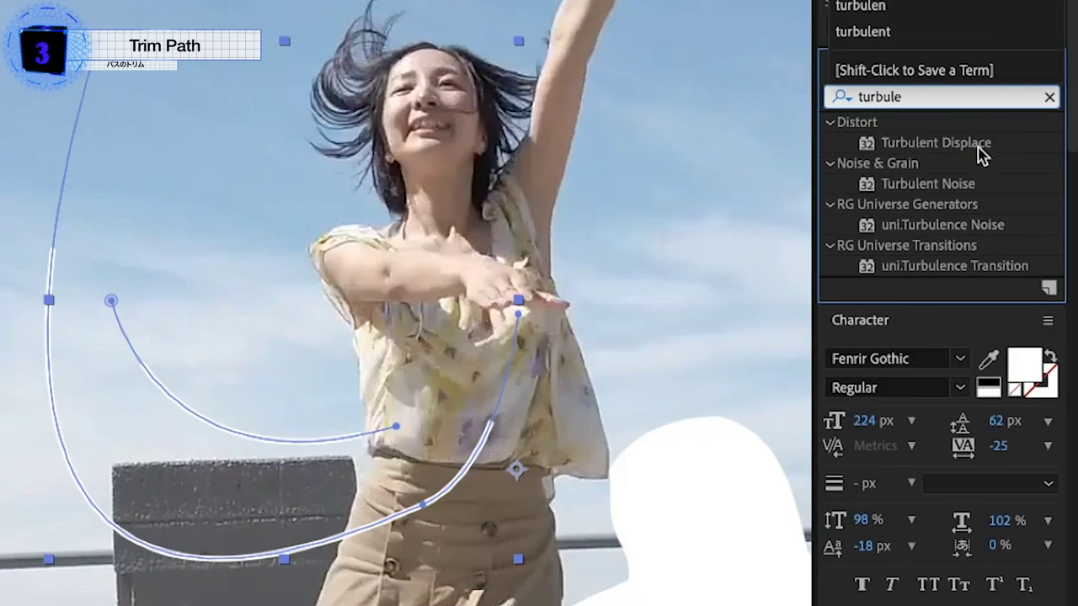
pyautogui.click(979, 144)
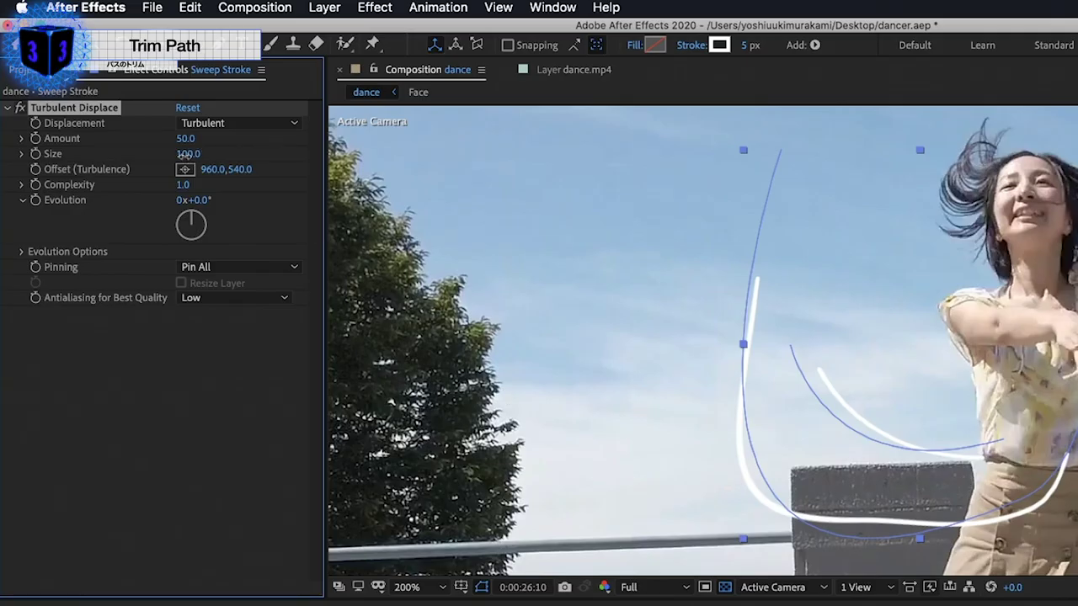
pyautogui.moveTo(182, 156); pyautogui.dragTo(115, 169)
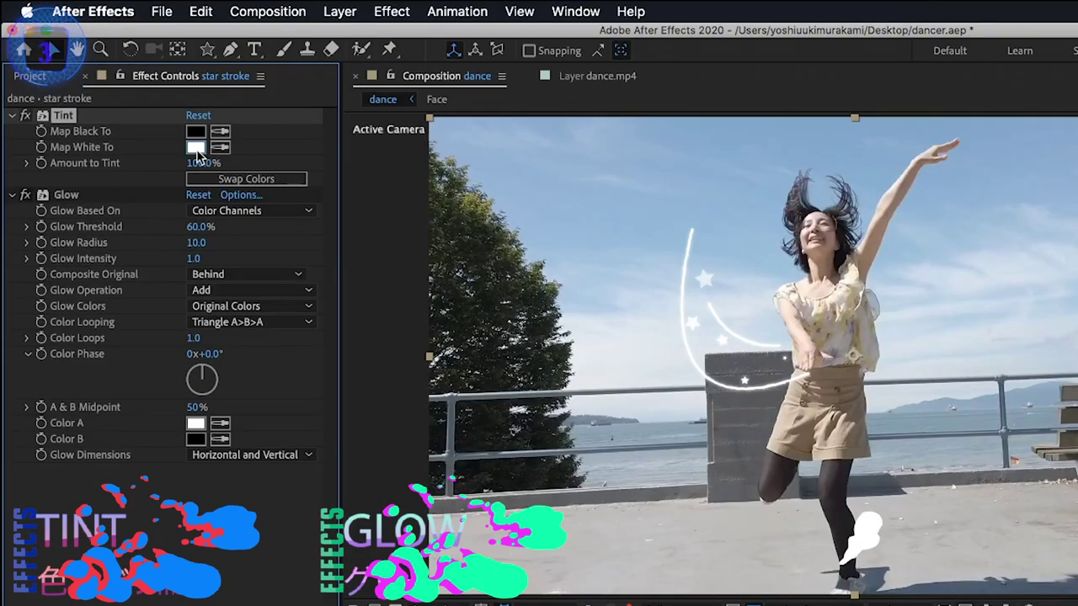
# Tint the star stroke pink via Map White To and raise Glow Radius to 18
pyautogui.click(195, 147)
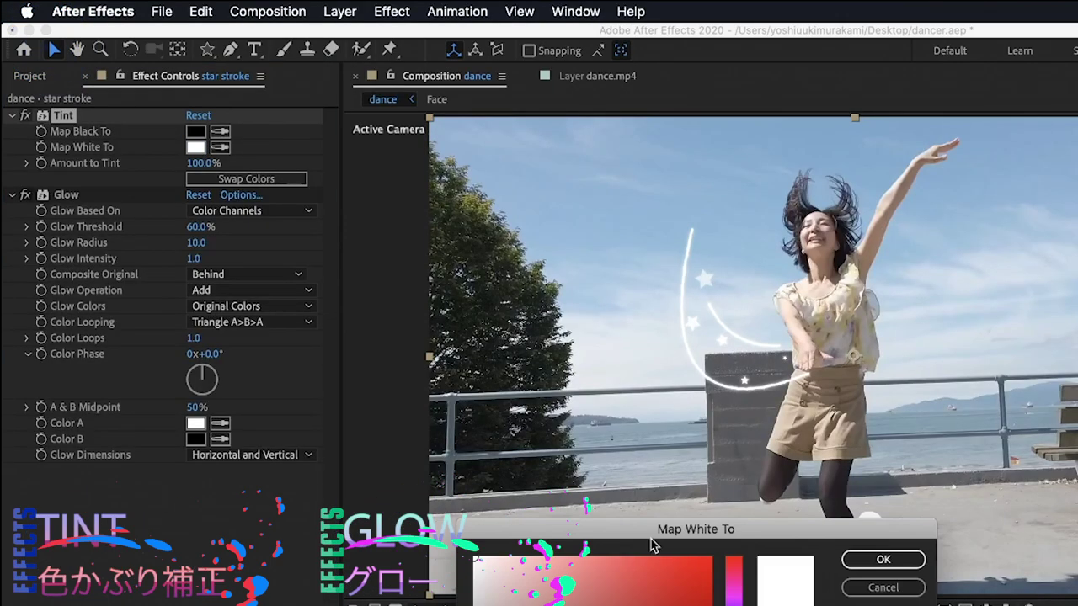
pyautogui.click(687, 549)
pyautogui.moveTo(689, 551); pyautogui.dragTo(568, 557)
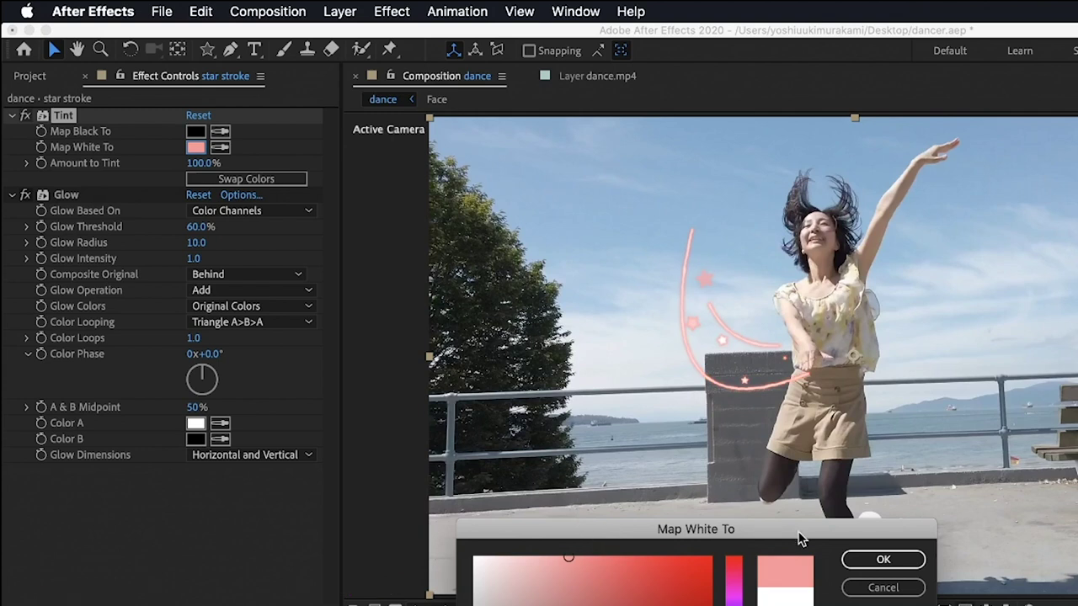
pyautogui.click(851, 563)
pyautogui.moveTo(195, 242); pyautogui.dragTo(206, 242)
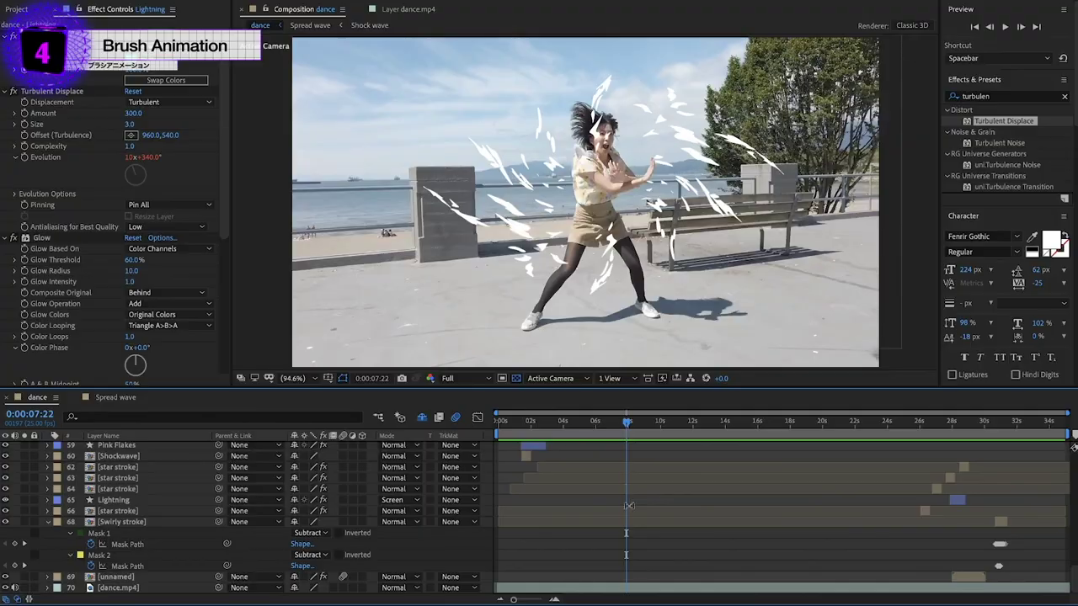
# Duplicate dance.mp4 and trim the top copy to start at the playhead
pyautogui.click(633, 590)
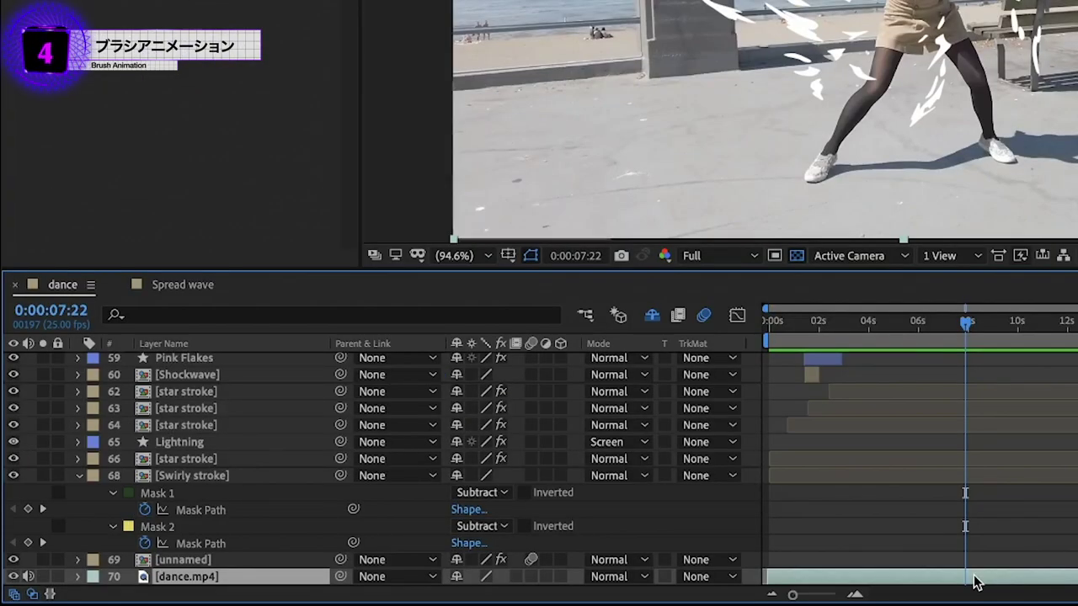
pyautogui.hotkey('ctrl', 'd')
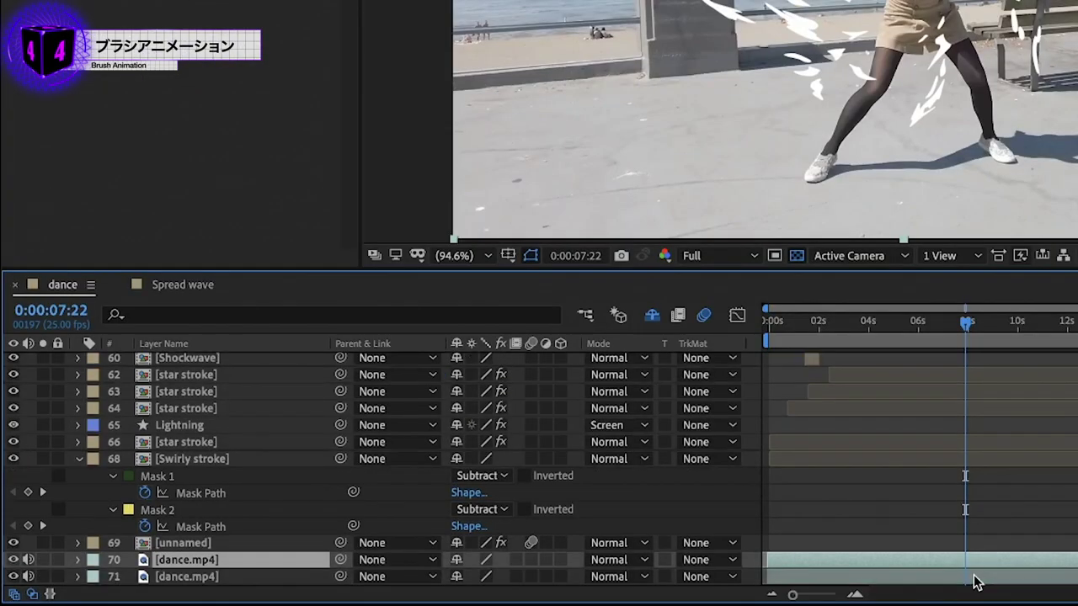
pyautogui.hotkey('alt', '[')
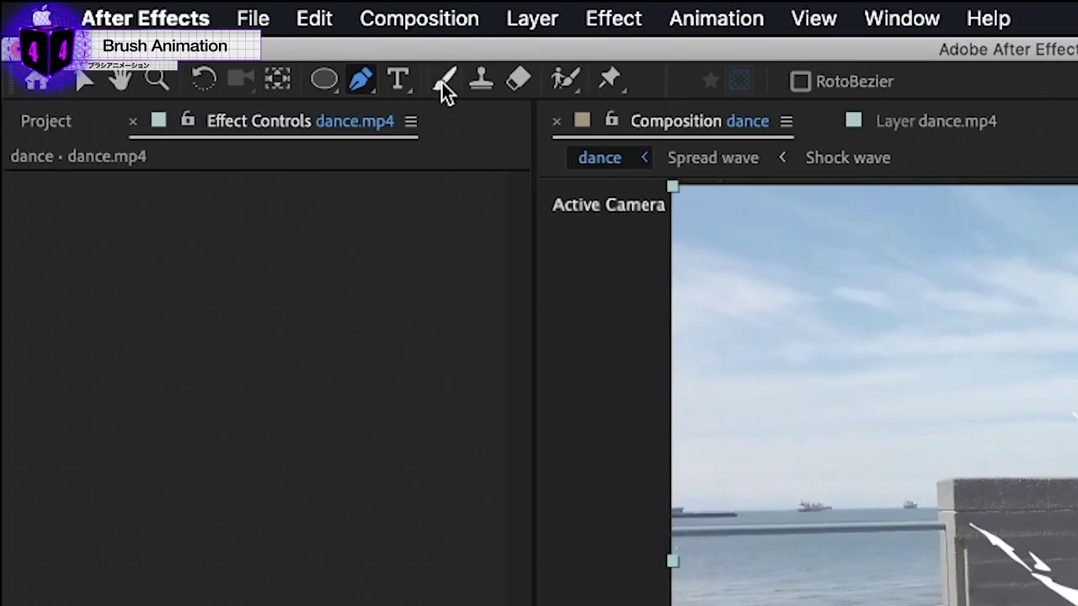
# Select the Brush tool and set the Paint panel to Single Frame duration and Normal mode
pyautogui.click(443, 84)
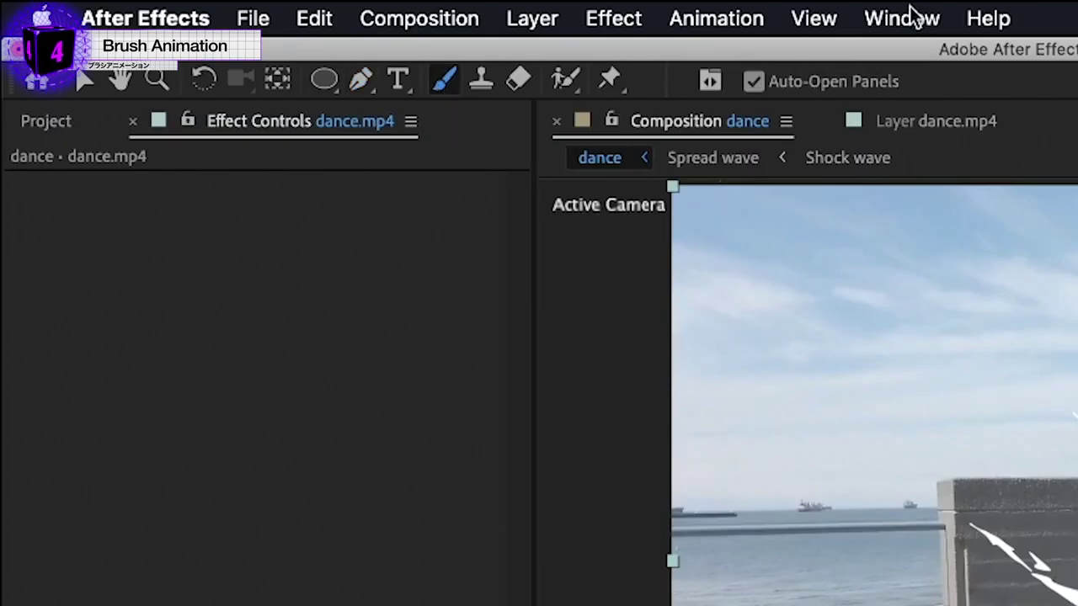
pyautogui.click(911, 18)
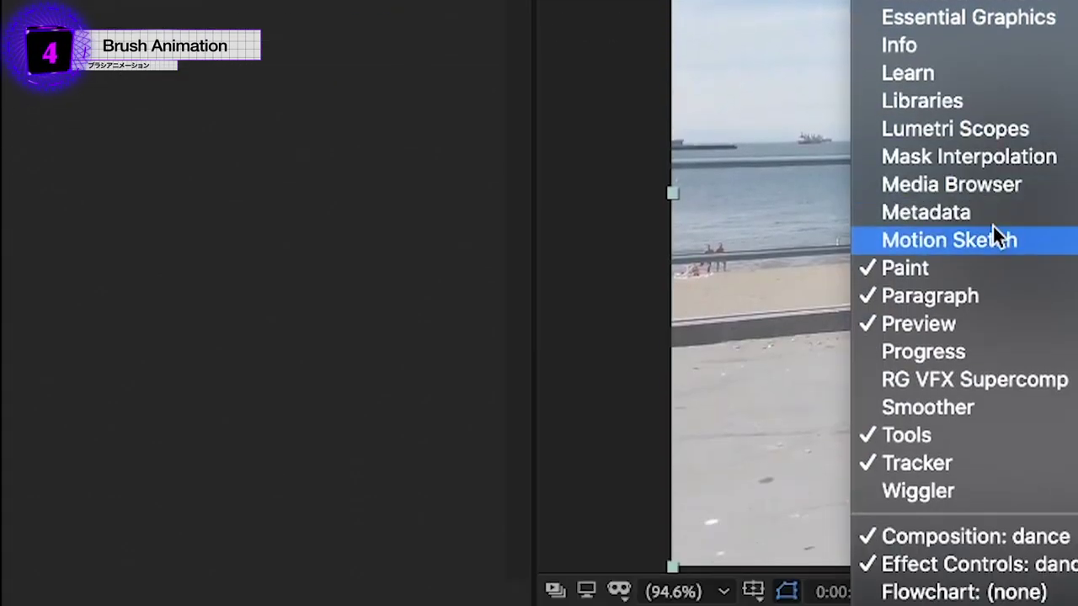
pyautogui.click(977, 247)
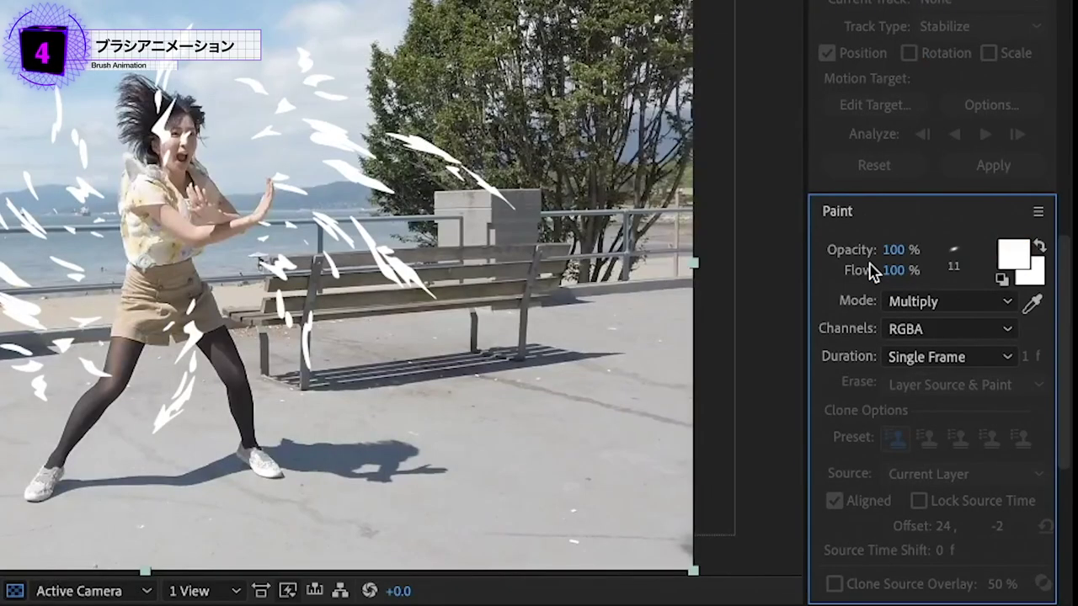
pyautogui.click(930, 358)
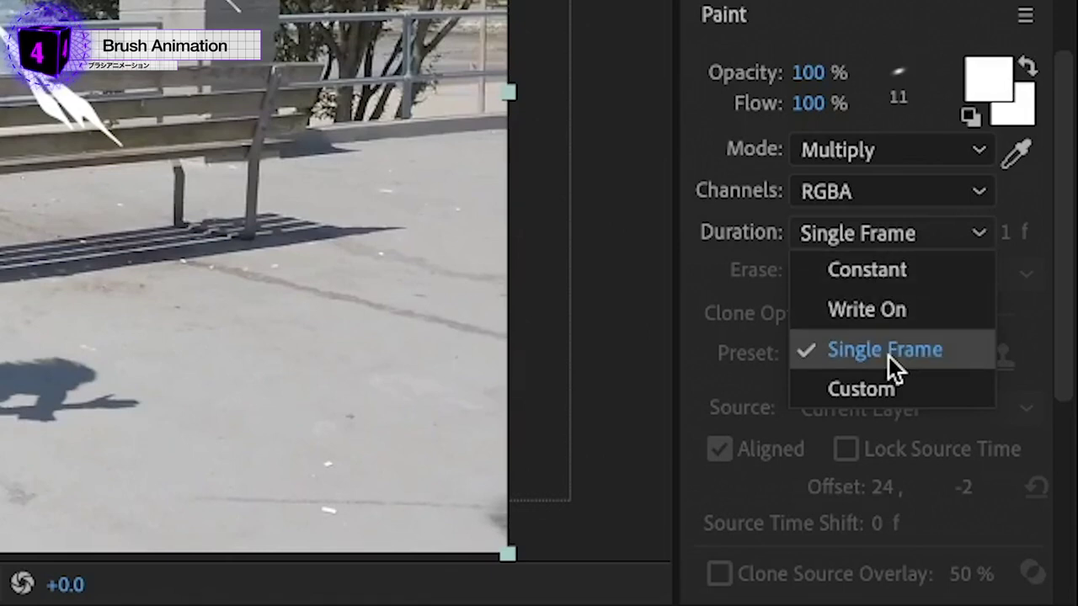
pyautogui.click(715, 281)
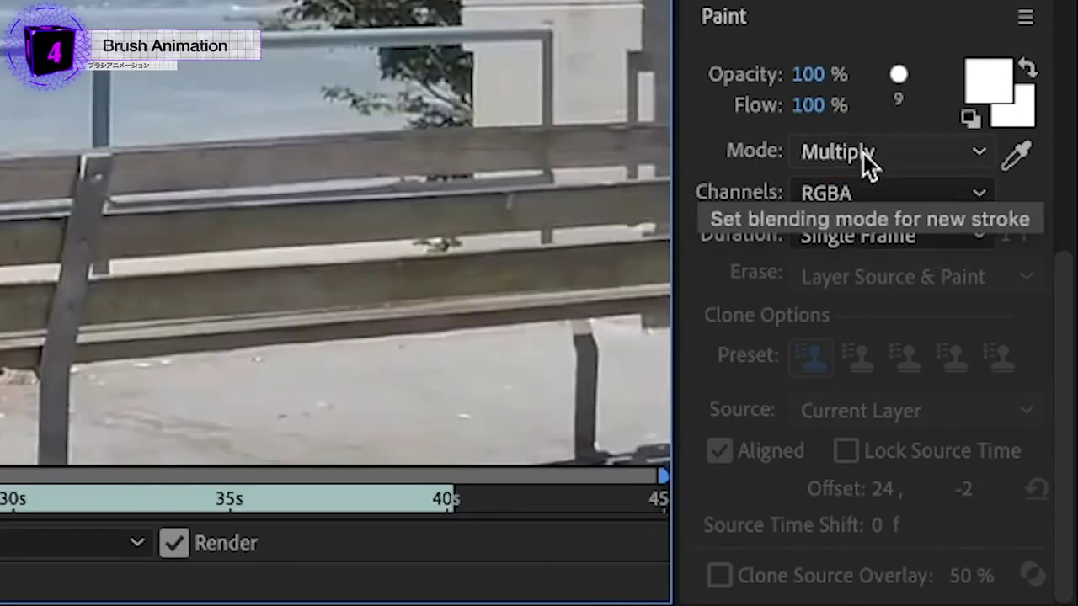
pyautogui.click(863, 153)
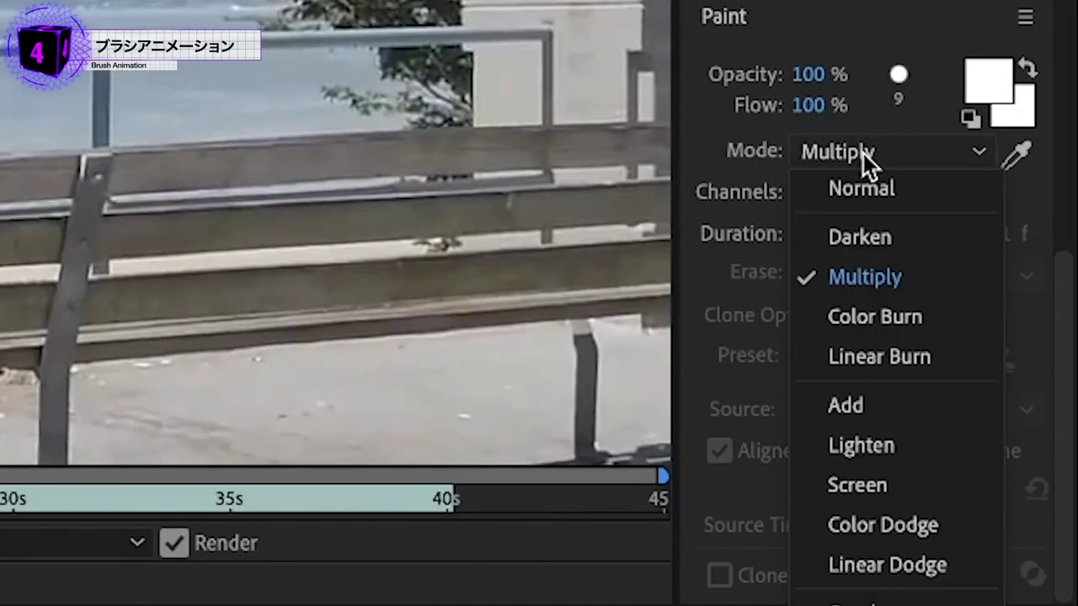
pyautogui.click(865, 189)
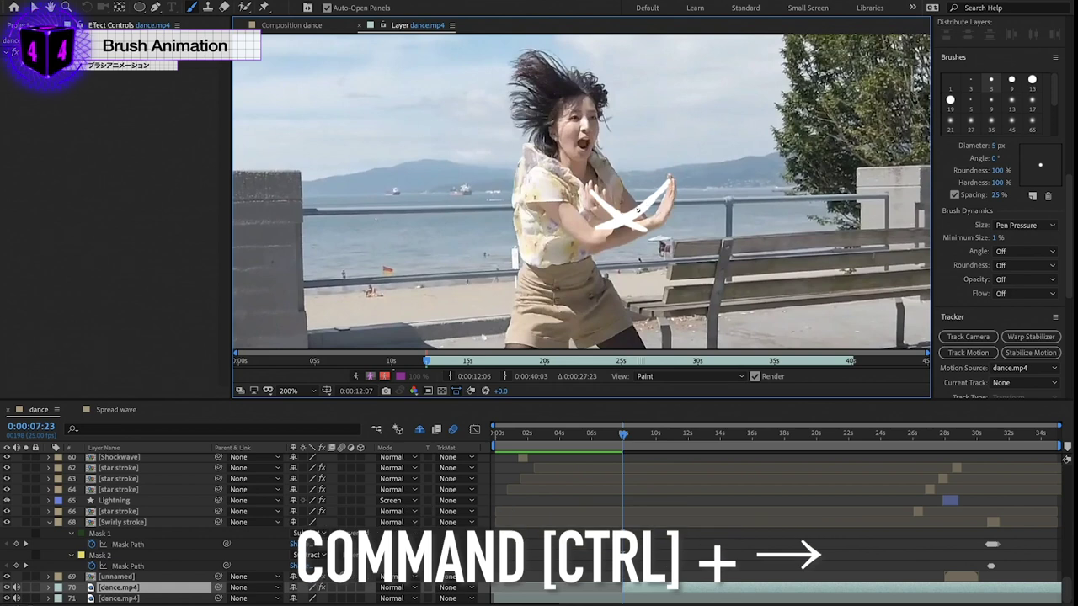
# Paint a white single-frame stroke over the dancer's hands and step through the following frames
pyautogui.hotkey('ctrl', 'Right')
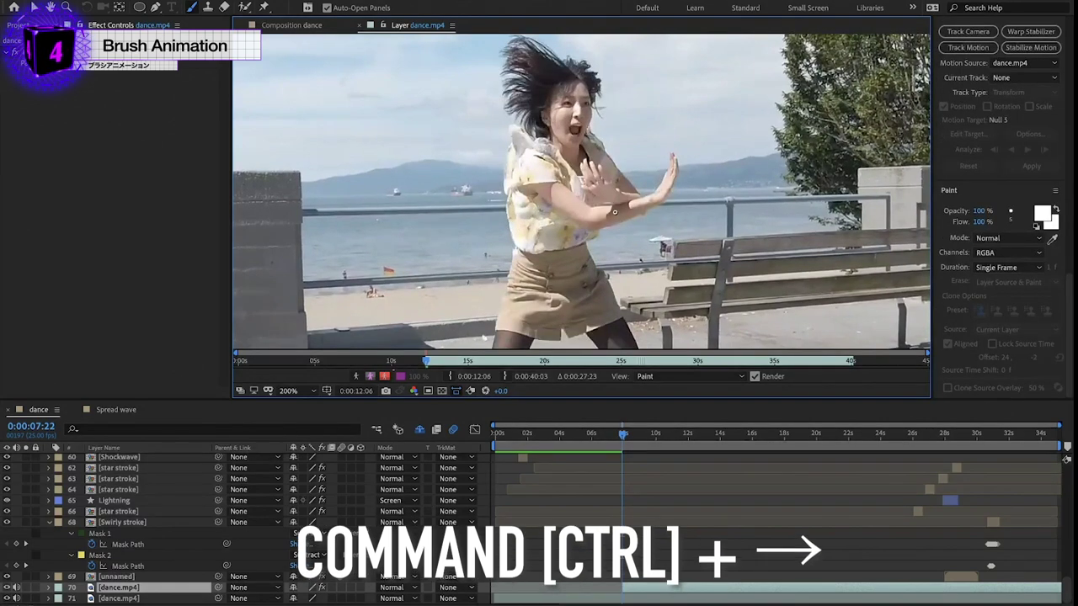
pyautogui.moveTo(615, 214); pyautogui.dragTo(666, 175)
pyautogui.hotkey('ctrl', 'Right')
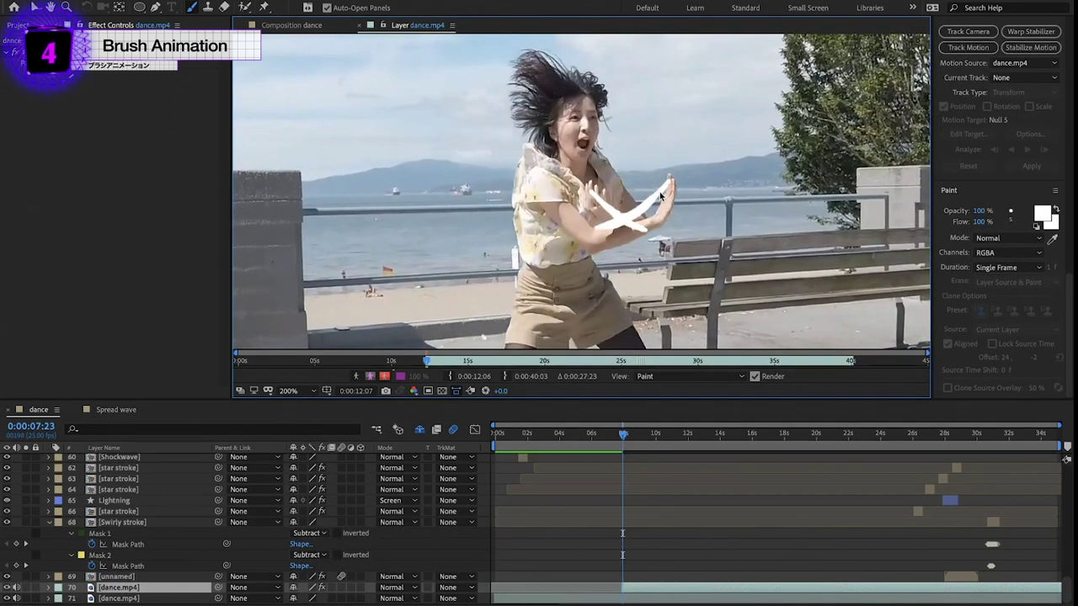
pyautogui.hotkey('ctrl', 'Right')
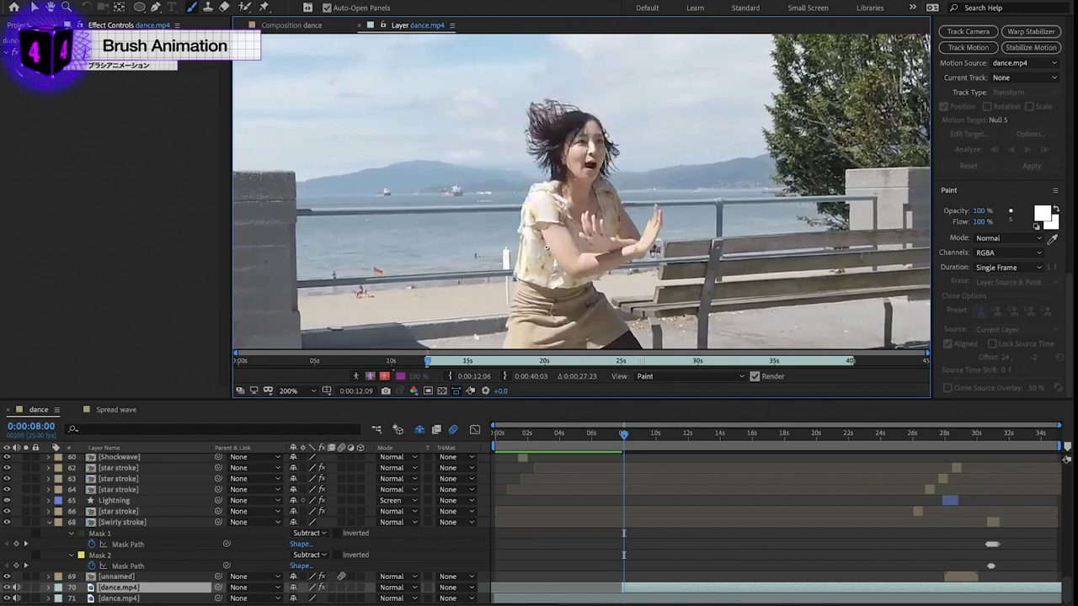
pyautogui.hotkey('ctrl', 'Right')
pyautogui.hotkey('ctrl', 'Left')
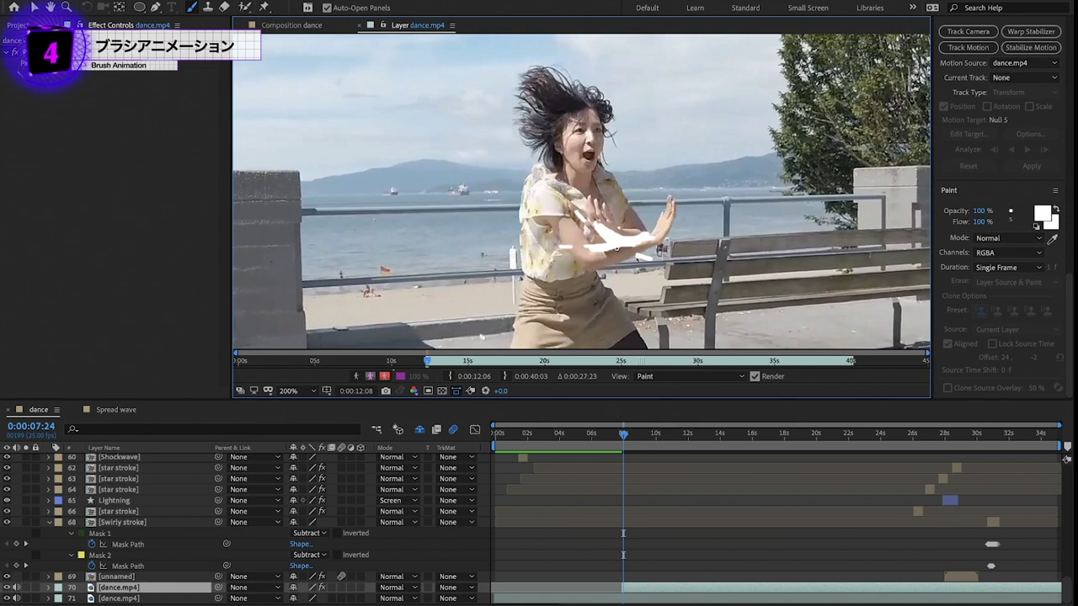
pyautogui.hotkey('ctrl', 'Right')
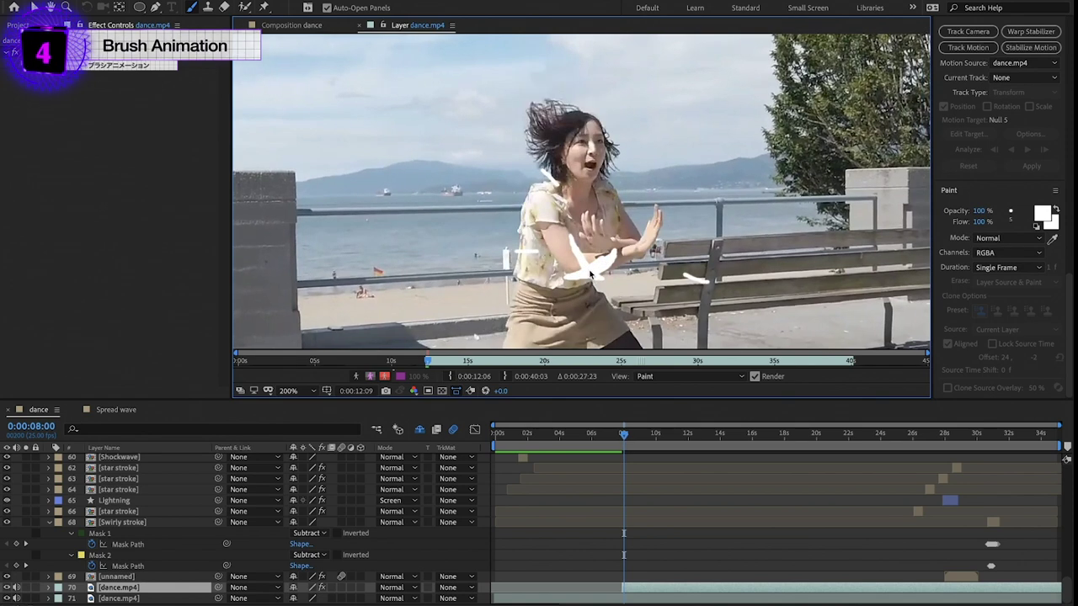
pyautogui.hotkey('ctrl', 'Right')
# Keep advancing frame by frame, then step back to review the painted strokes
pyautogui.hotkey('ctrl', 'Right')
pyautogui.scroll(-3, 472, 160)
pyautogui.hotkey('ctrl', 'Right')
pyautogui.hotkey('ctrl', 'Right')
pyautogui.hotkey('ctrl', 'Right')
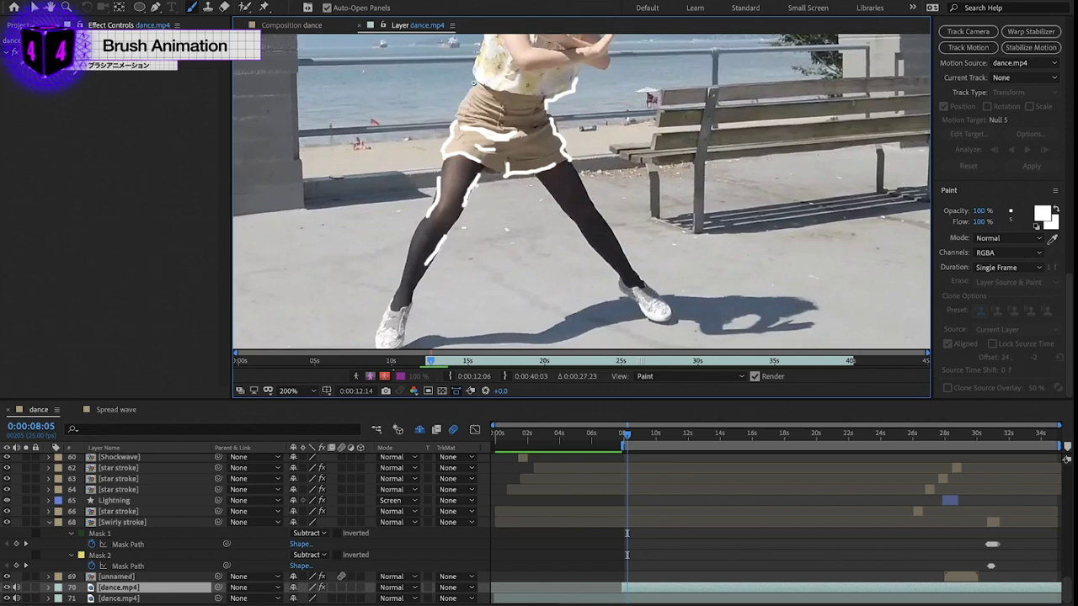
pyautogui.hotkey('ctrl', 'Right')
pyautogui.hotkey('ctrl', 'Right')
pyautogui.scroll(-2, 505, 266)
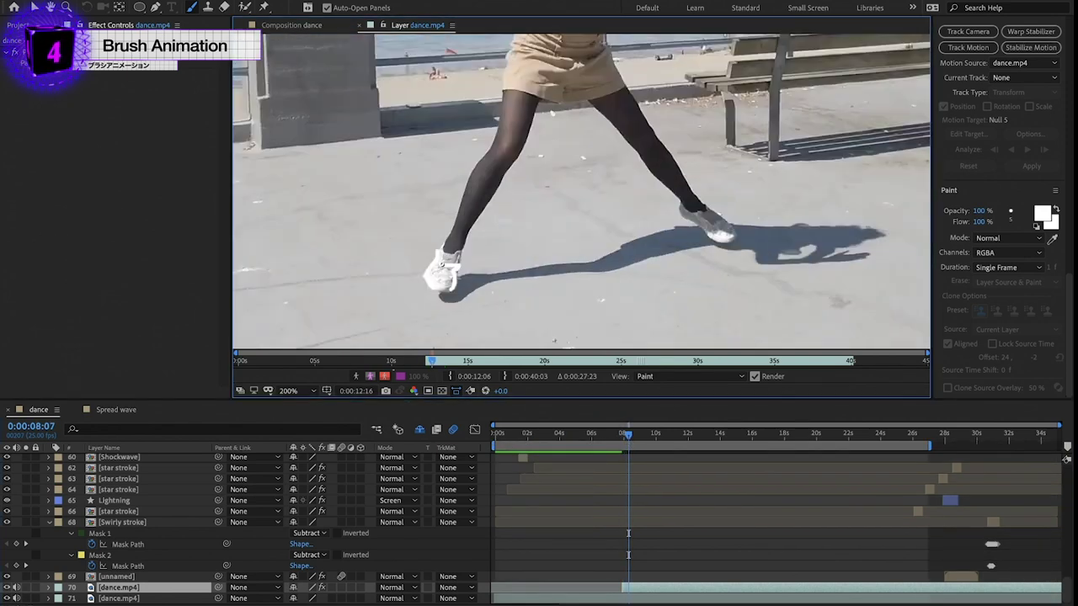
pyautogui.hotkey('ctrl', 'Right')
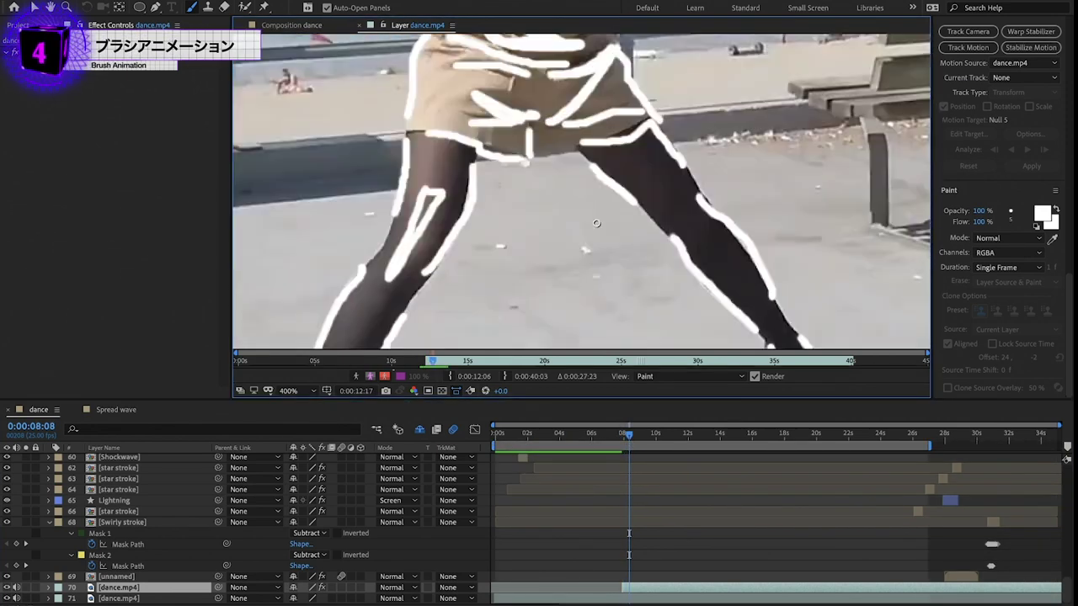
pyautogui.hotkey('ctrl', 'Right')
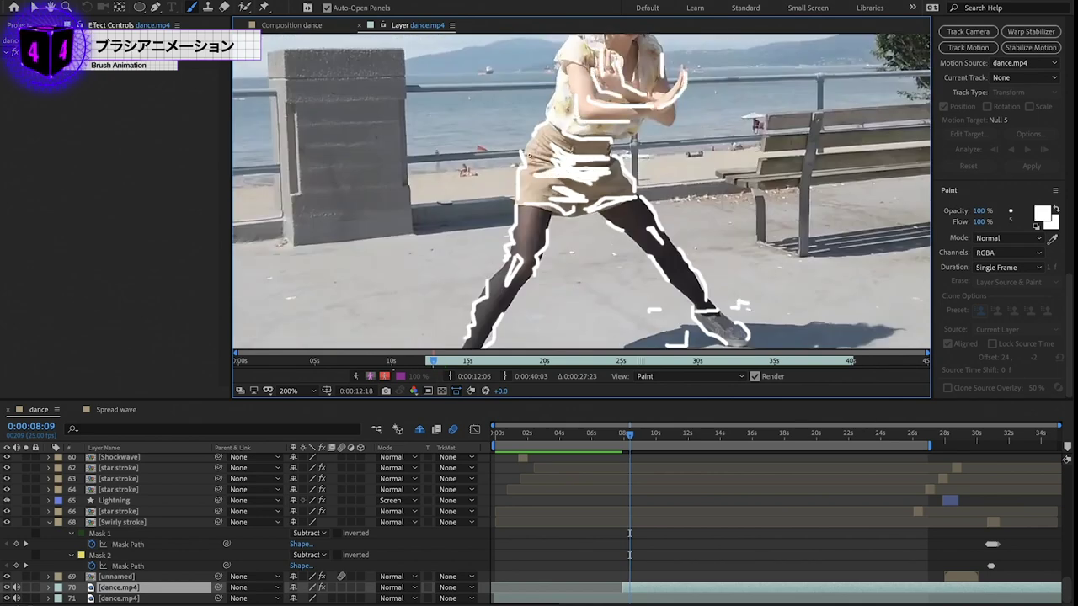
pyautogui.hotkey('ctrl', 'Right')
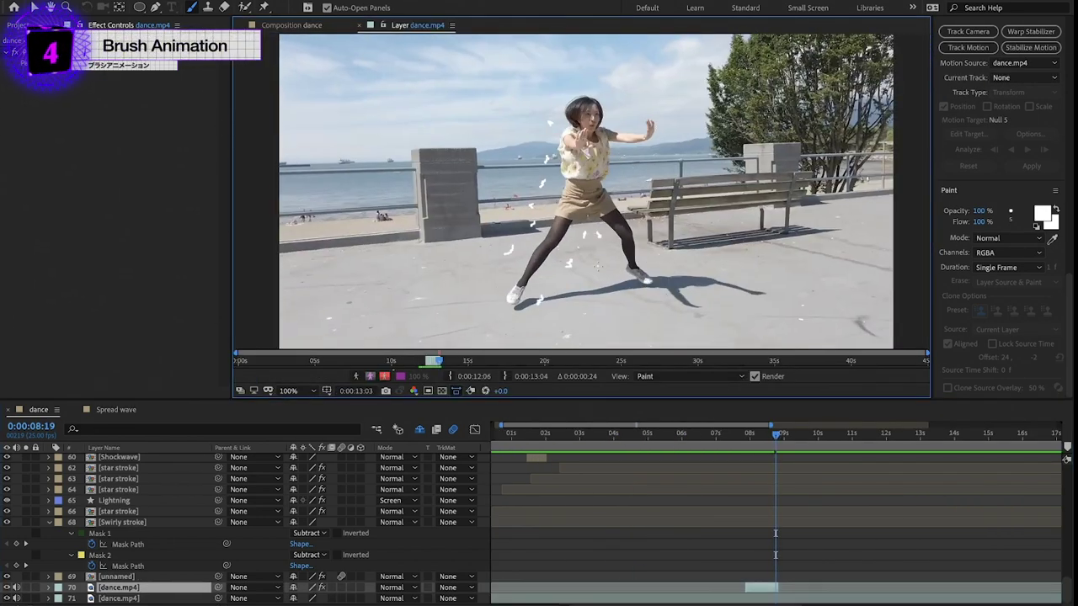
pyautogui.hotkey('ctrl', 'Left')
pyautogui.hotkey('ctrl', 'Left')
pyautogui.hotkey('ctrl', 'Left')
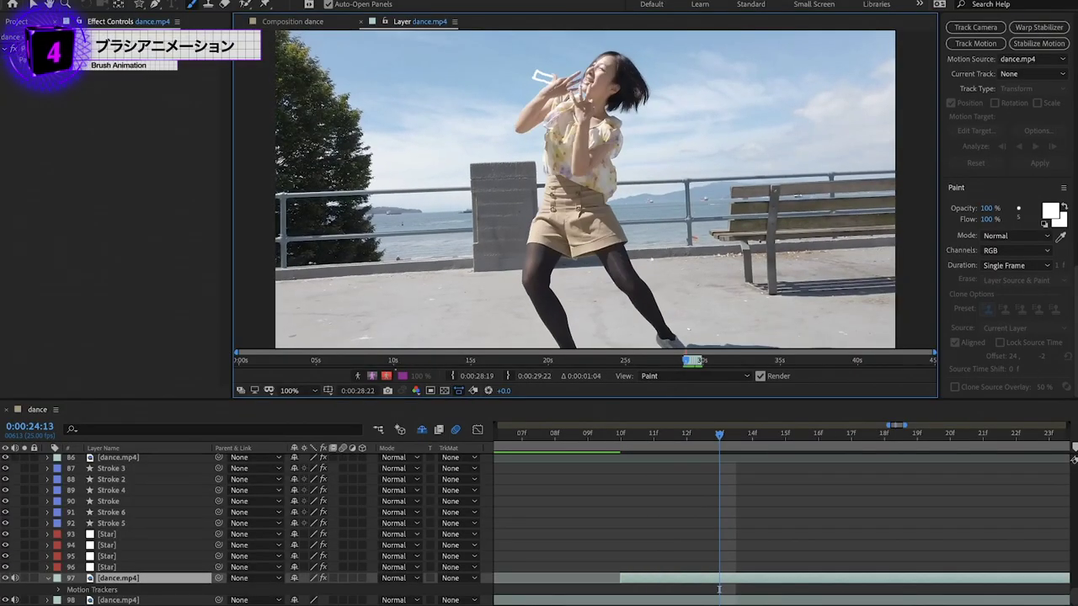
# Paint white strokes frame by frame around the dancer's head and raised arms, advancing with Page Down
pyautogui.moveTo(718, 589); pyautogui.dragTo(1014, 588)
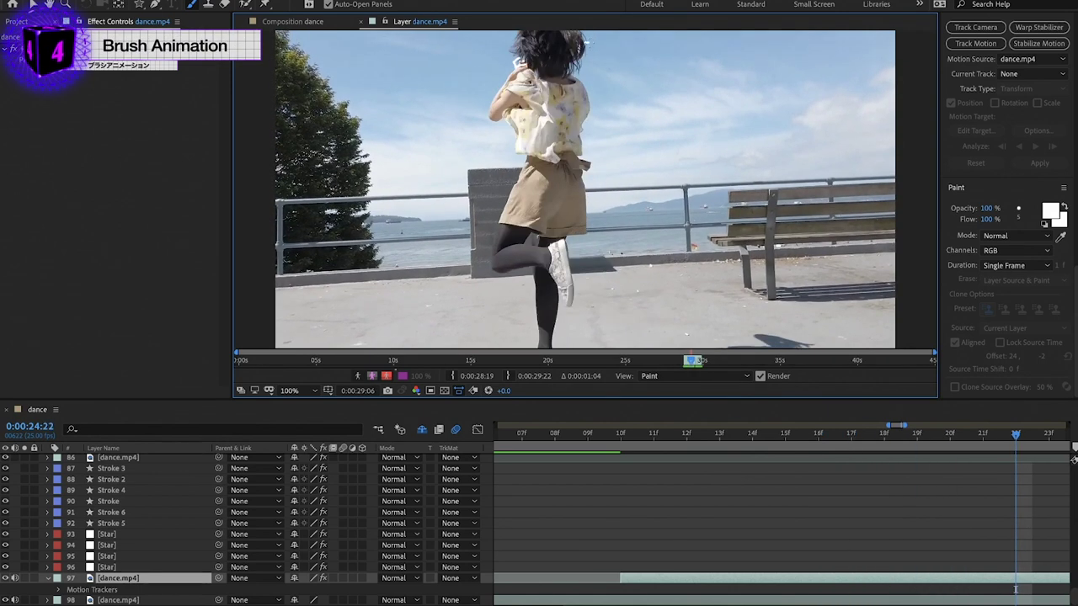
pyautogui.press('pagedown')
pyautogui.press('pagedown')
pyautogui.moveTo(605, 53); pyautogui.dragTo(500, 75)
pyautogui.press('pagedown')
pyautogui.press('pagedown')
pyautogui.press('pagedown')
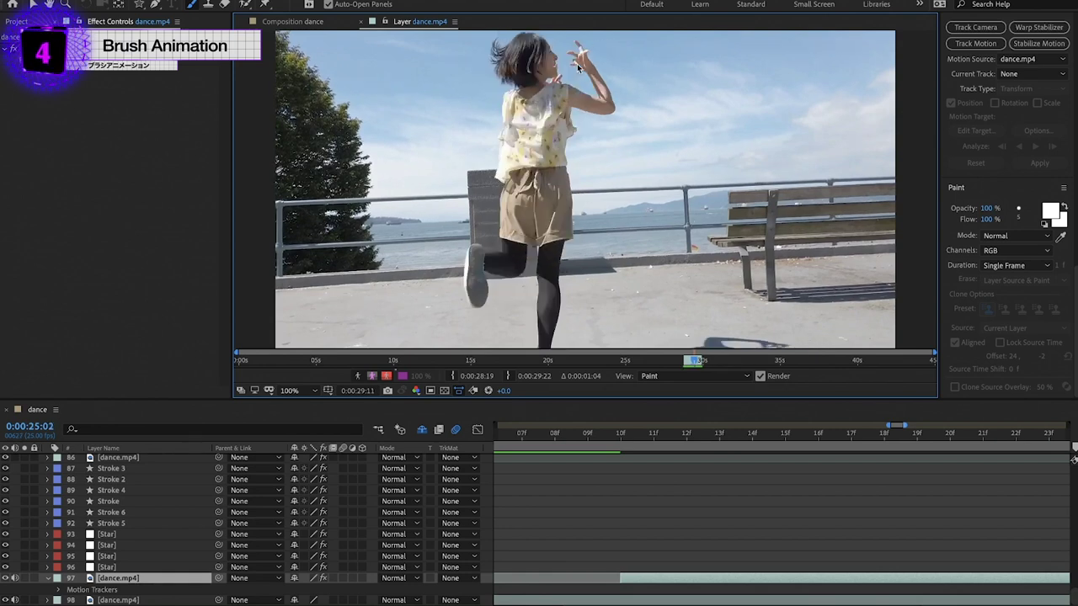
pyautogui.press('pagedown')
pyautogui.press('pagedown')
pyautogui.press('pagedown')
pyautogui.press('pagedown')
pyautogui.press('pagedown')
pyautogui.press('pagedown')
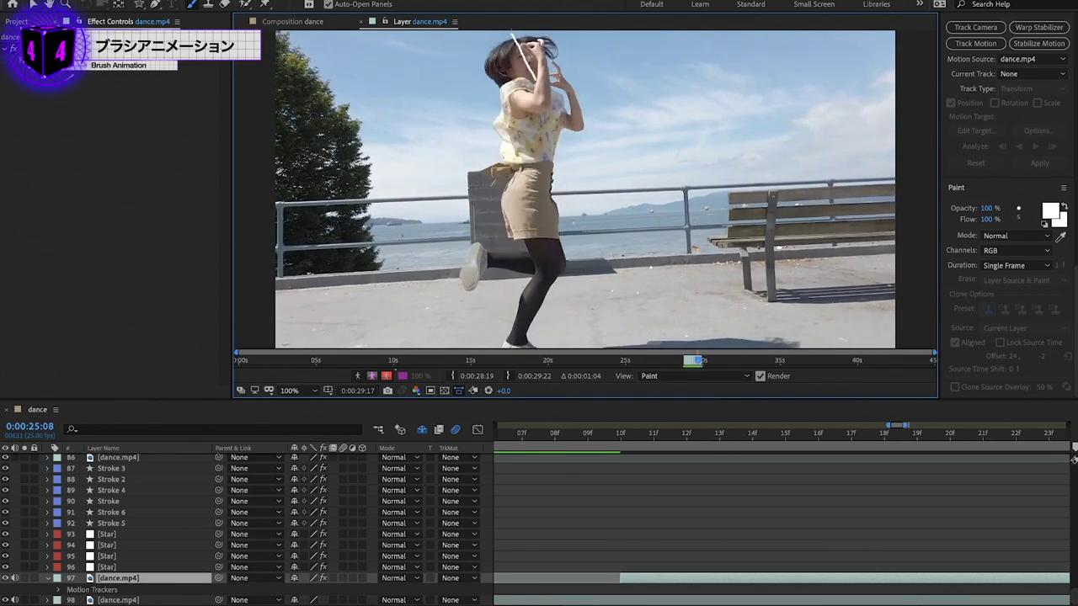
pyautogui.moveTo(516, 34); pyautogui.dragTo(563, 110)
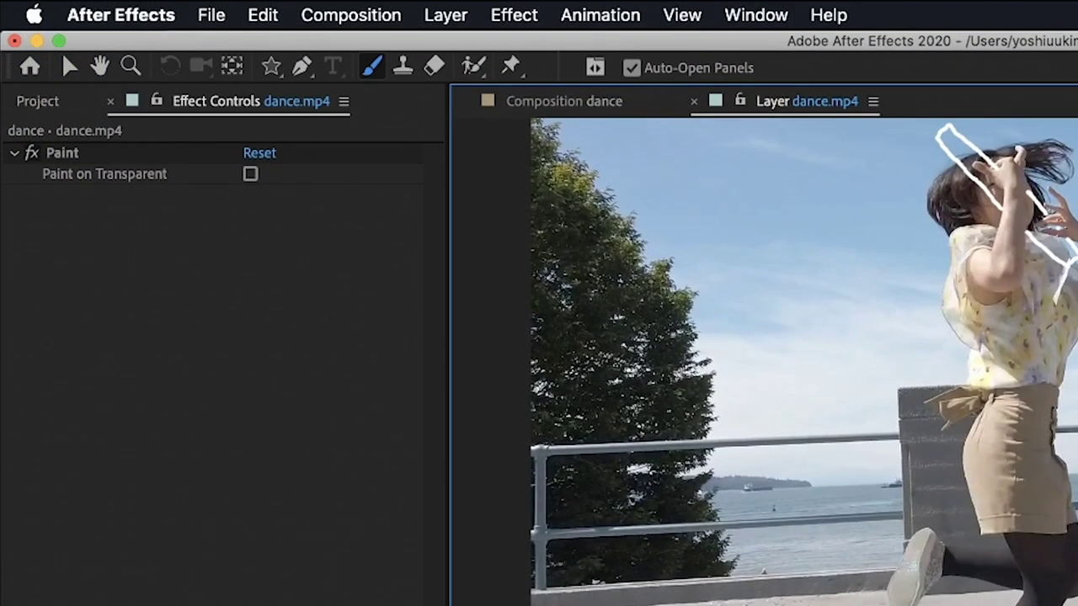
pyautogui.press('pagedown')
pyautogui.press('pagedown')
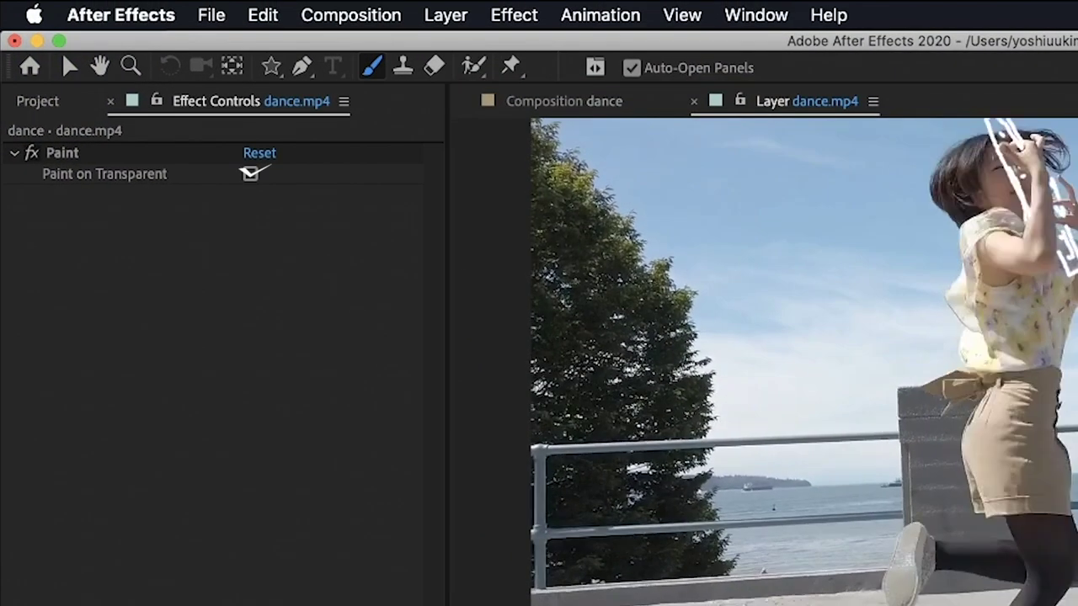
pyautogui.press('pagedown')
pyautogui.press('pagedown')
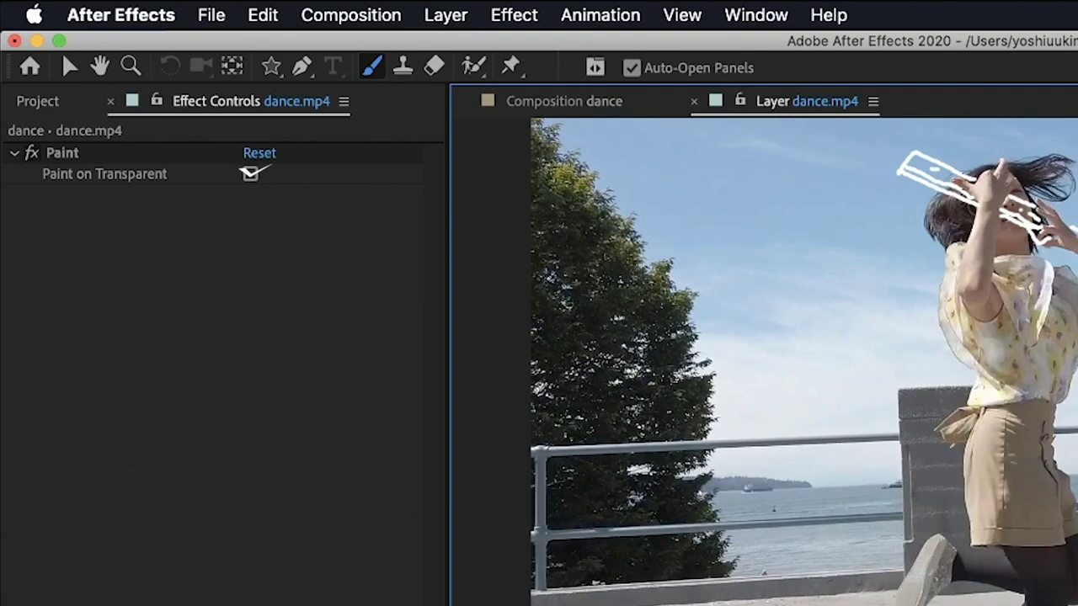
pyautogui.press('pagedown')
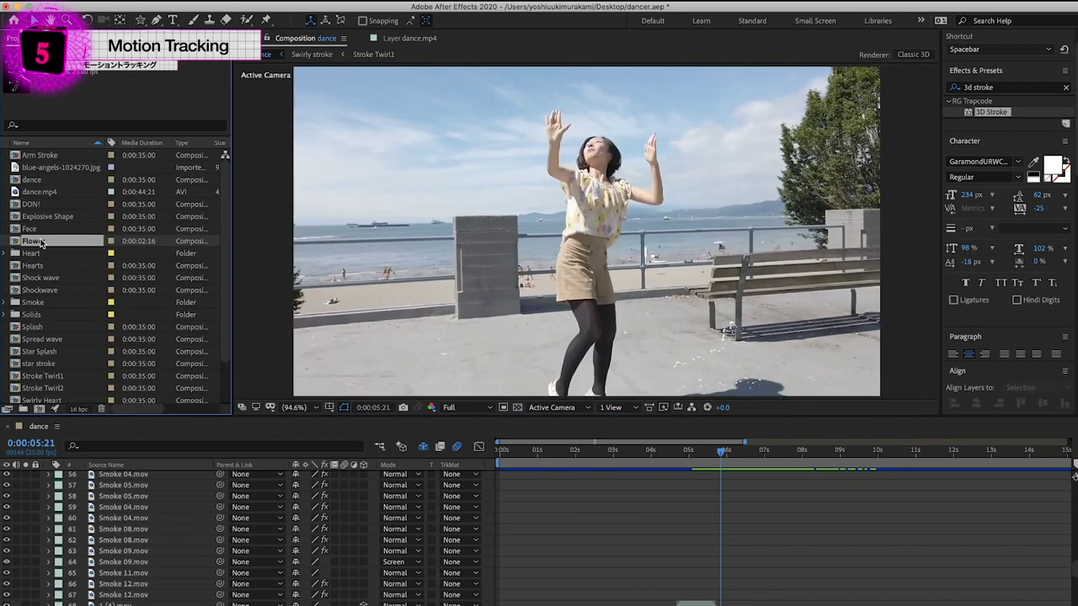
# Add the Flower comp to the dance composition and collapse its Glow settings
pyautogui.moveTo(41, 243); pyautogui.dragTo(718, 599)
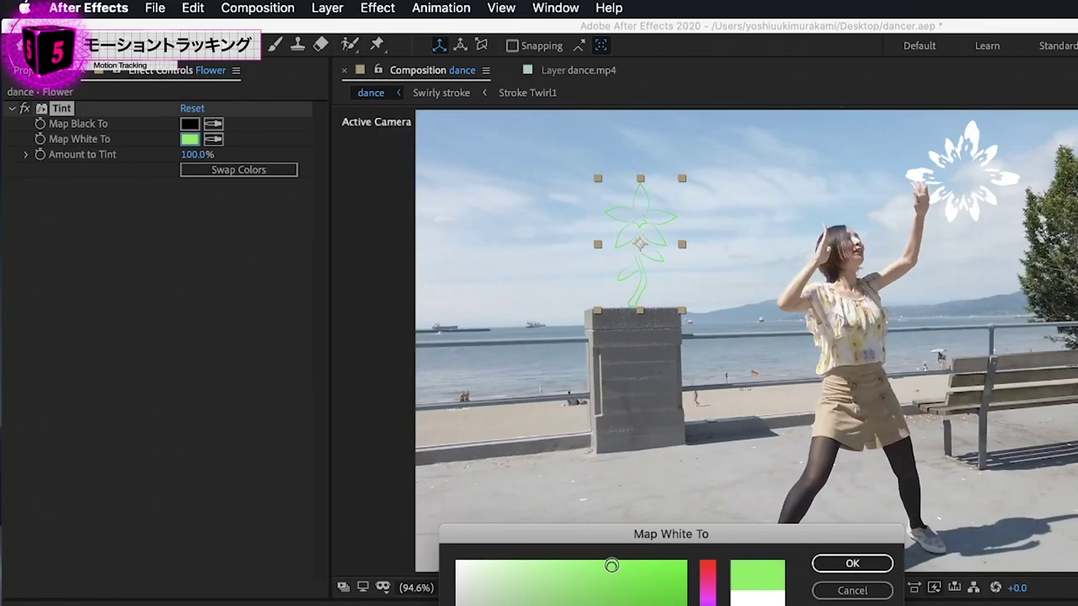
pyautogui.click(14, 186)
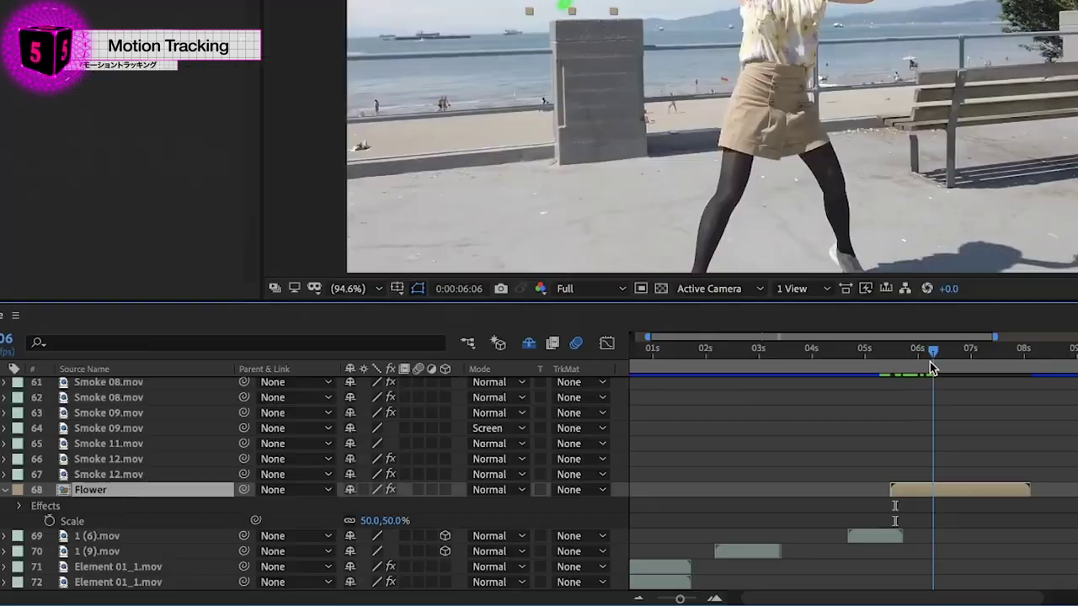
pyautogui.moveTo(930, 362); pyautogui.dragTo(916, 365)
pyautogui.click(950, 475)
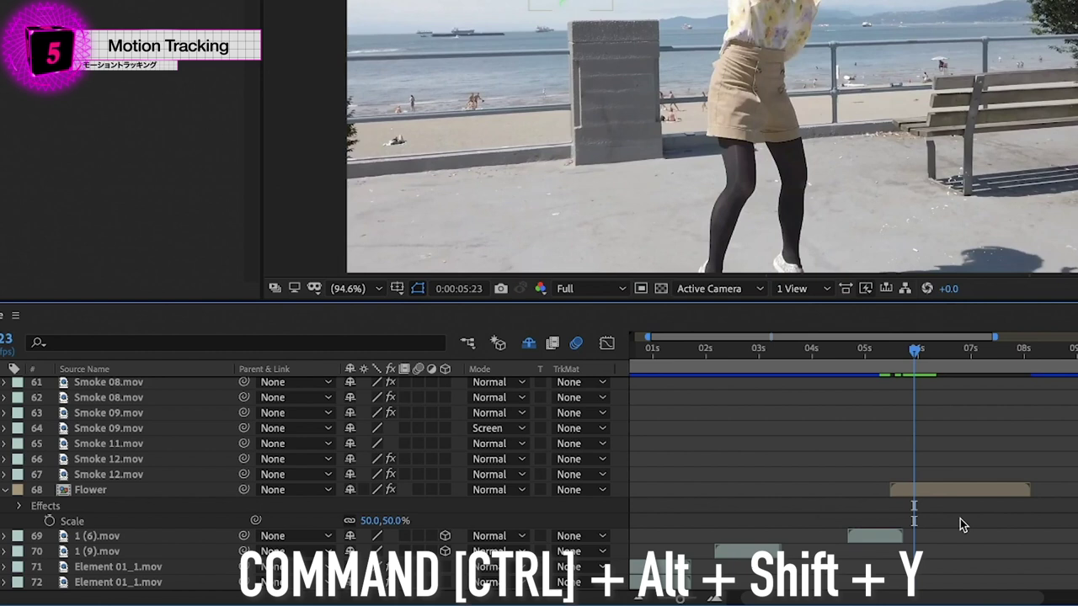
# Create Null 6 and trim it to the Flower layer's span, 0:00:05:12 to 0:00:08:04
pyautogui.hotkey('ctrl', 'alt', 'shift', 'y')
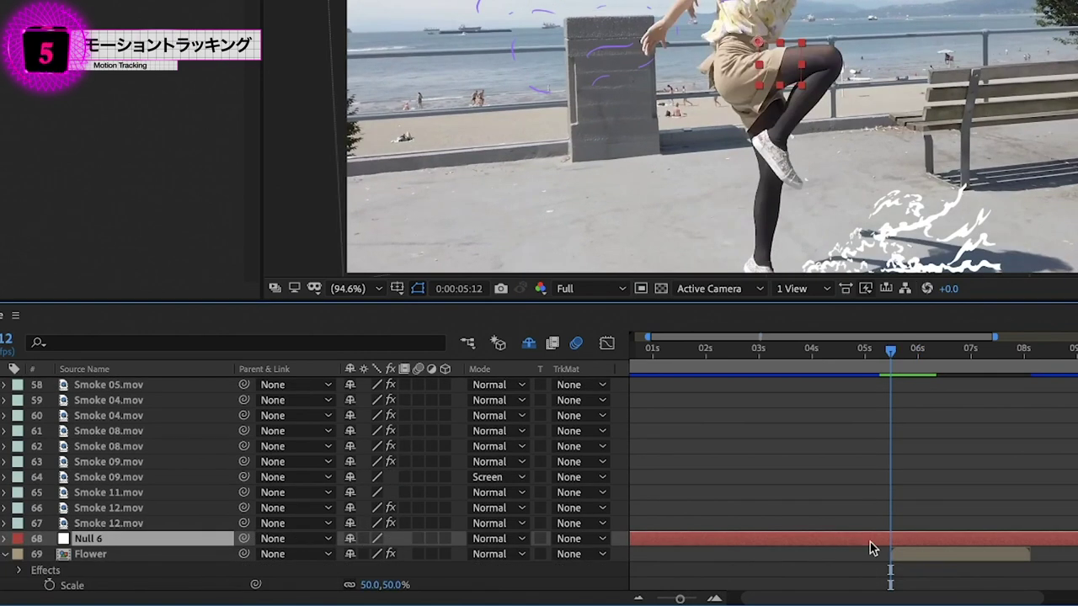
pyautogui.hotkey('alt', '[')
pyautogui.moveTo(895, 351)
pyautogui.mouseDown()
pyautogui.moveTo(1011, 362)
pyautogui.moveTo(1032, 379)
pyautogui.moveTo(960, 361)
pyautogui.moveTo(893, 362)
pyautogui.mouseUp()
pyautogui.hotkey('alt', ']')
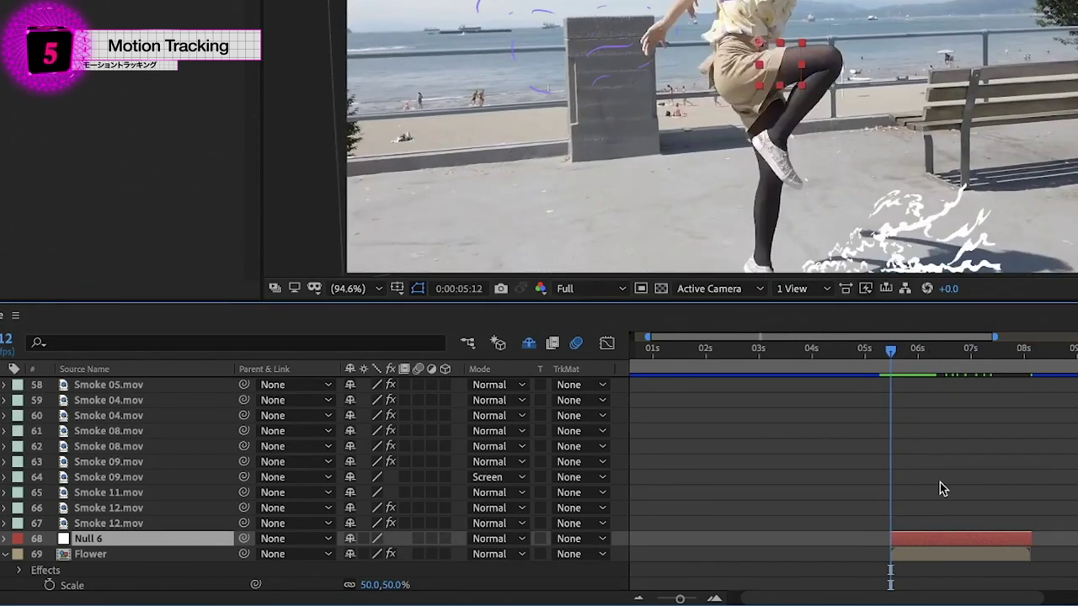
pyautogui.scroll(-5, 929, 545)
pyautogui.scroll(-5, 929, 546)
pyautogui.scroll(-2, 930, 552)
# Track the top of the stone pillar in dance.mp4 with Track Point 1
pyautogui.click(918, 584)
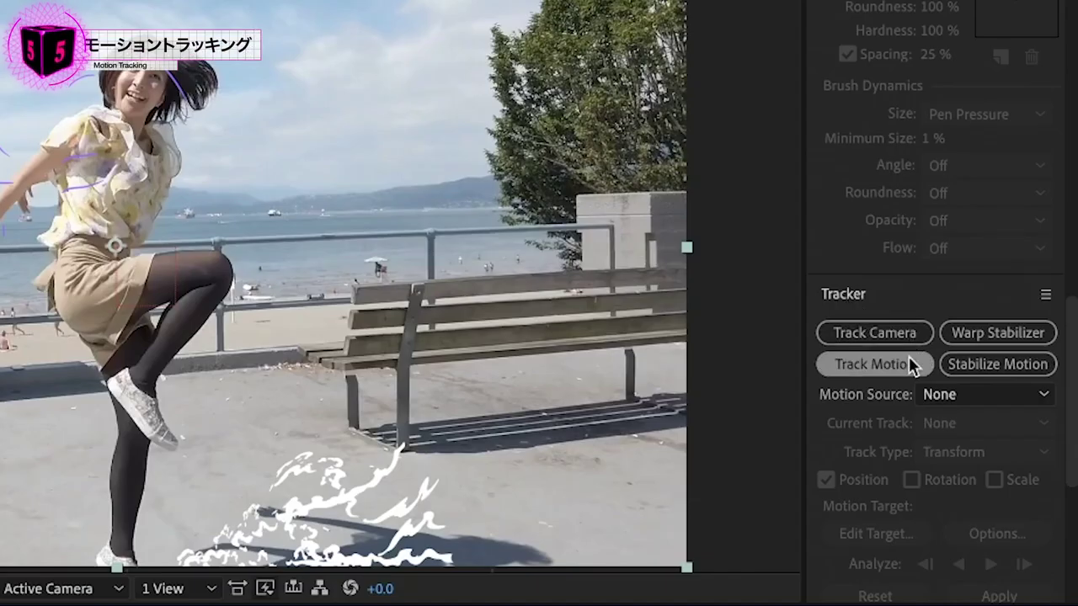
pyautogui.click(898, 362)
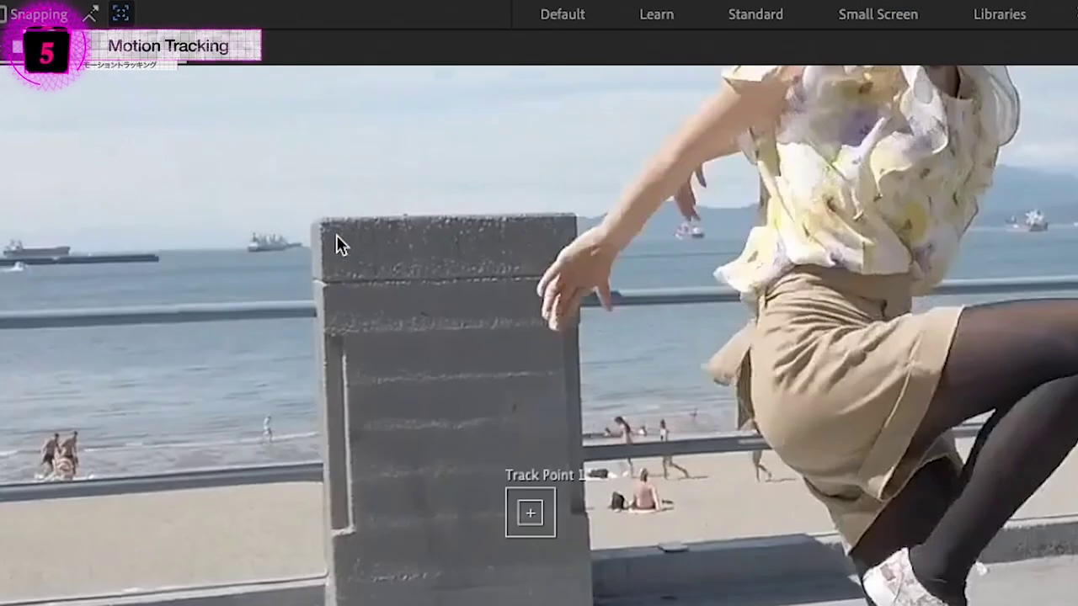
pyautogui.moveTo(506, 487)
pyautogui.mouseDown()
pyautogui.moveTo(491, 472)
pyautogui.moveTo(510, 492)
pyautogui.moveTo(401, 214)
pyautogui.mouseUp()
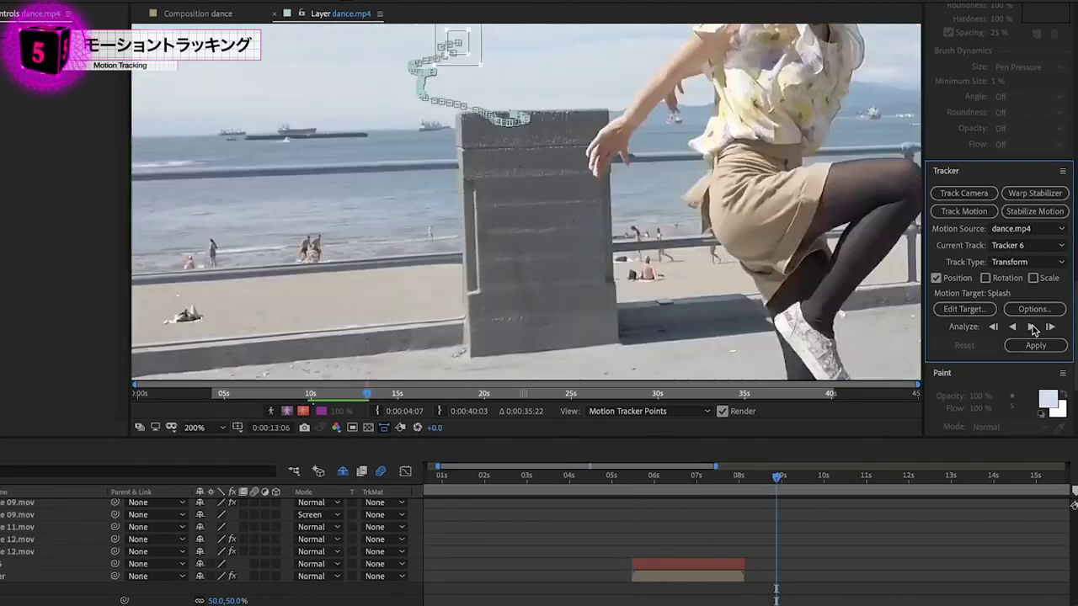
pyautogui.click(1033, 327)
pyautogui.moveTo(780, 477); pyautogui.dragTo(631, 491)
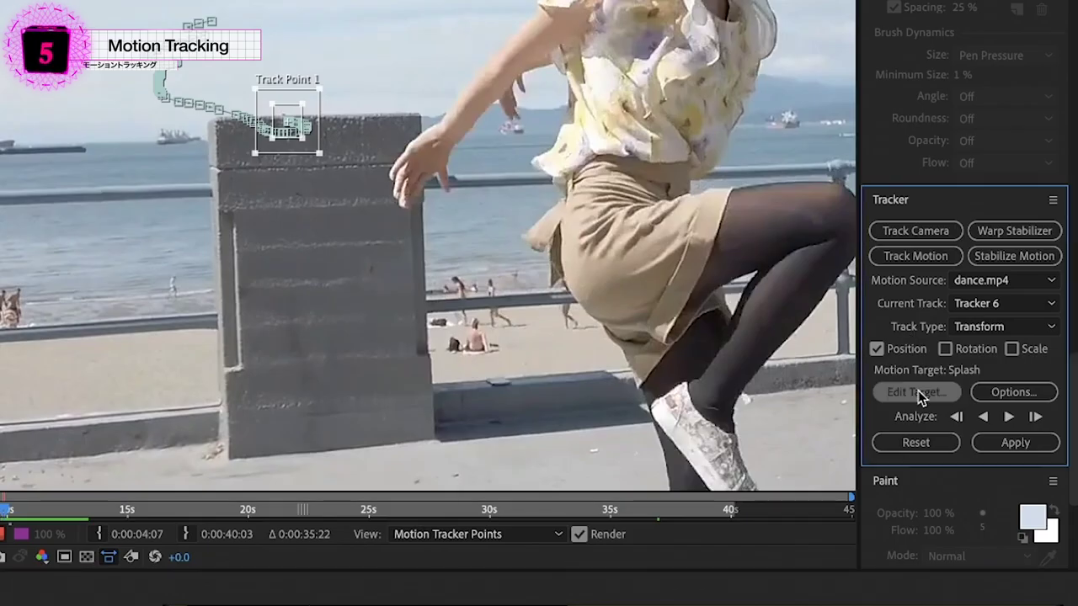
# Set Null 6 as the motion target and apply the track in X and Y to its Position
pyautogui.click(964, 309)
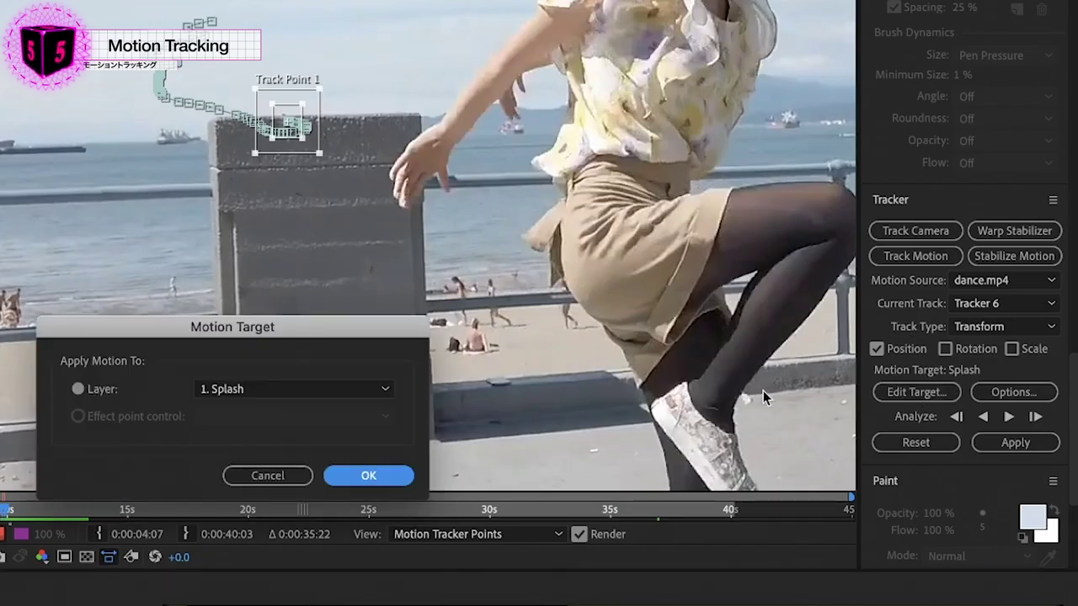
pyautogui.click(304, 401)
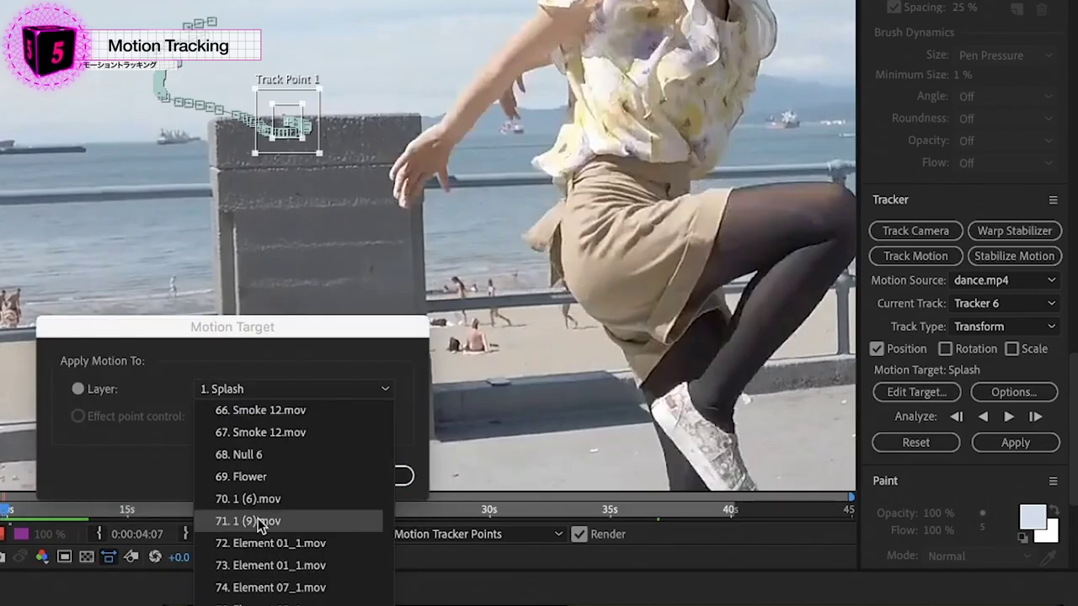
pyautogui.click(278, 455)
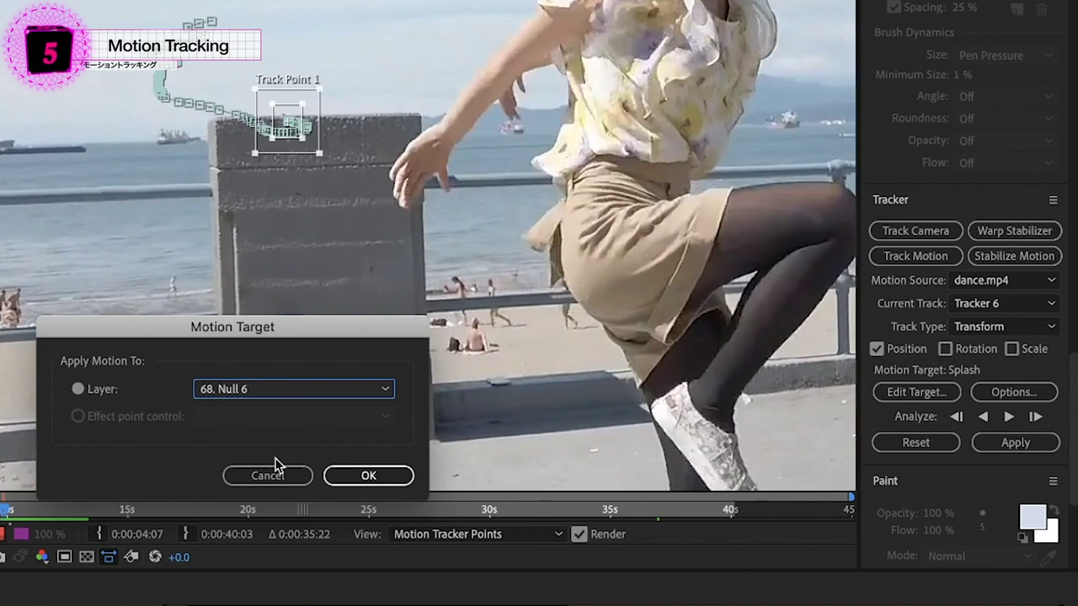
pyautogui.click(385, 486)
pyautogui.click(1021, 444)
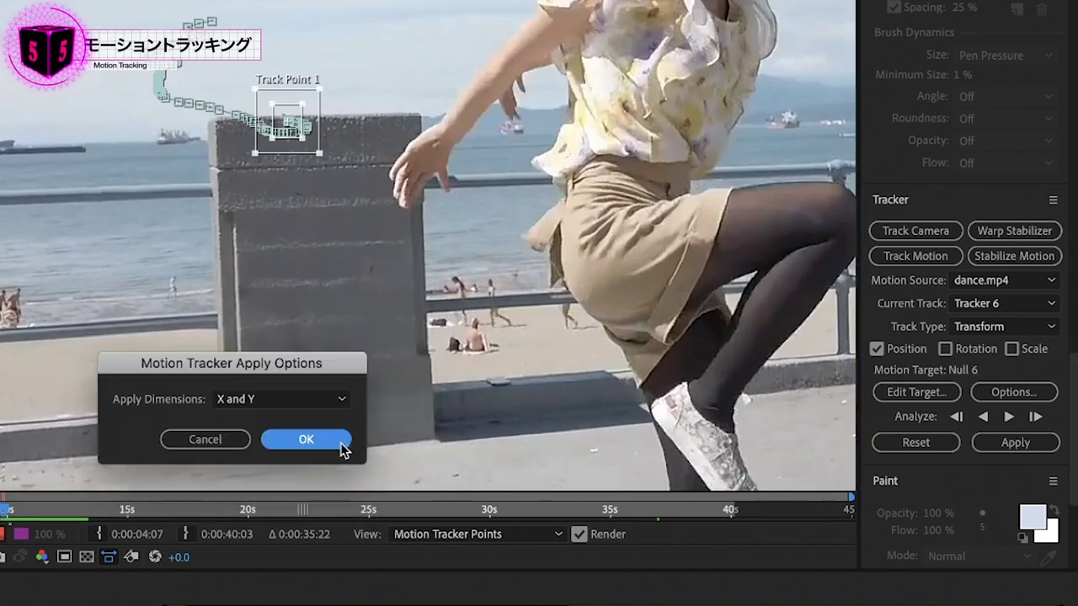
pyautogui.click(306, 440)
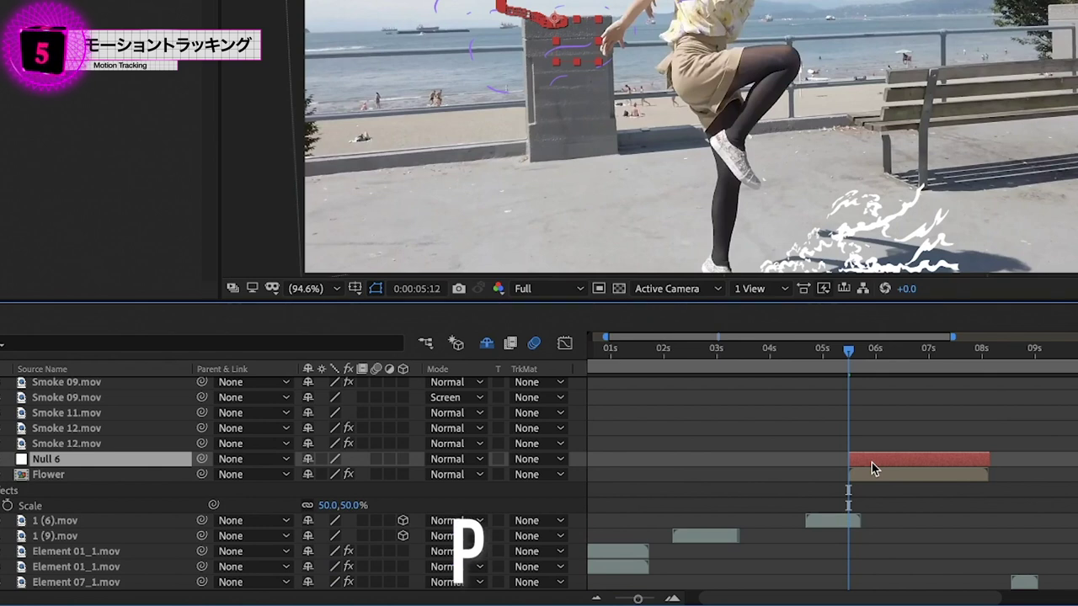
pyautogui.press('p')
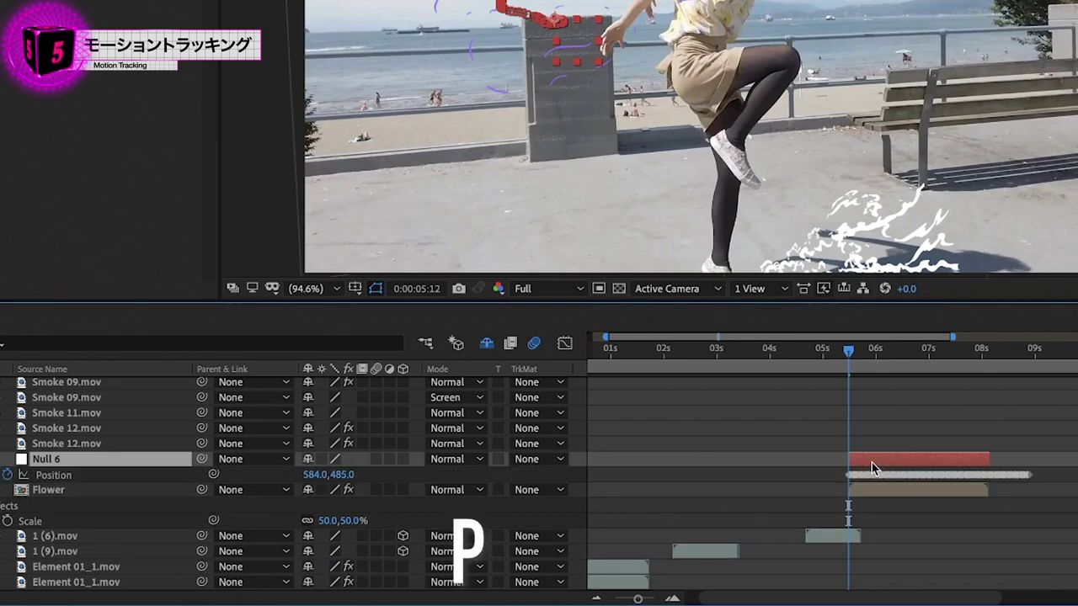
# Link the Flower layer's Position to the tracked Null 6 at 0:00:06:04
pyautogui.click(70, 491)
pyautogui.press('p')
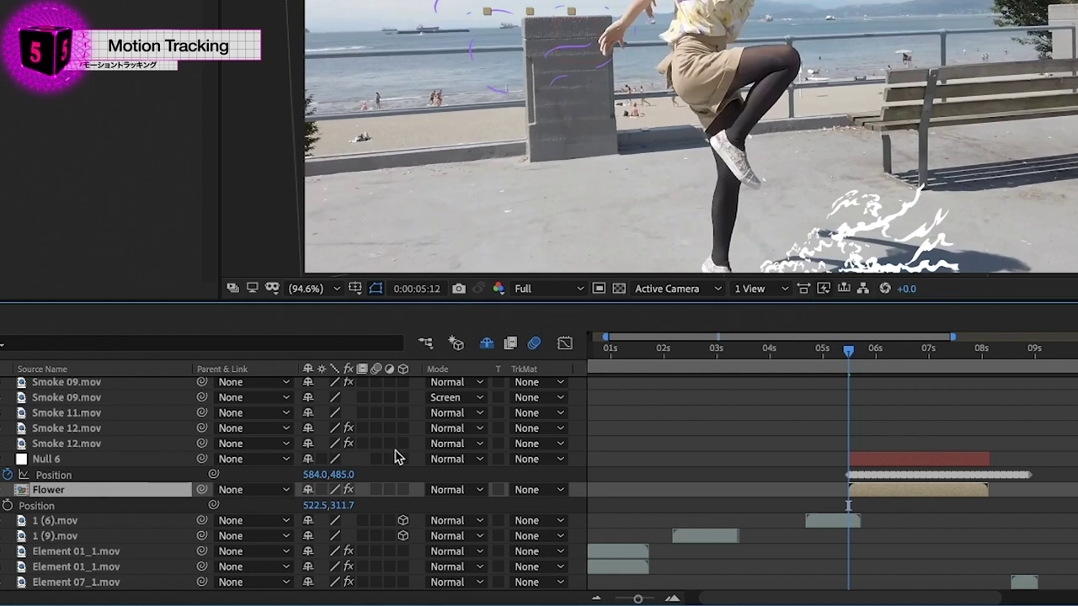
pyautogui.moveTo(853, 353); pyautogui.dragTo(917, 365)
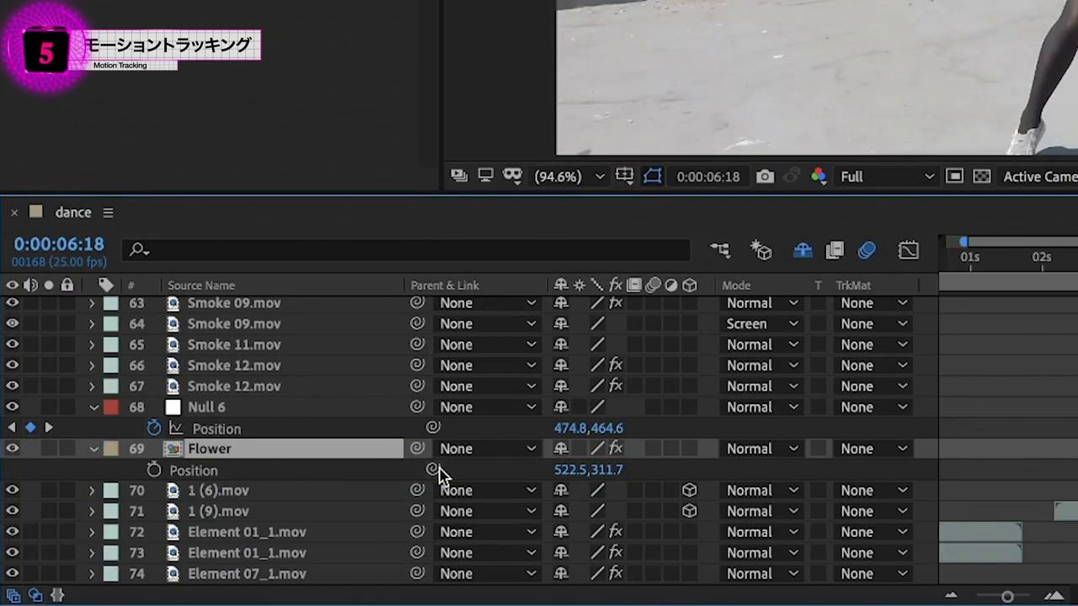
pyautogui.moveTo(213, 505); pyautogui.dragTo(90, 473)
pyautogui.moveTo(266, 427); pyautogui.dragTo(266, 427)
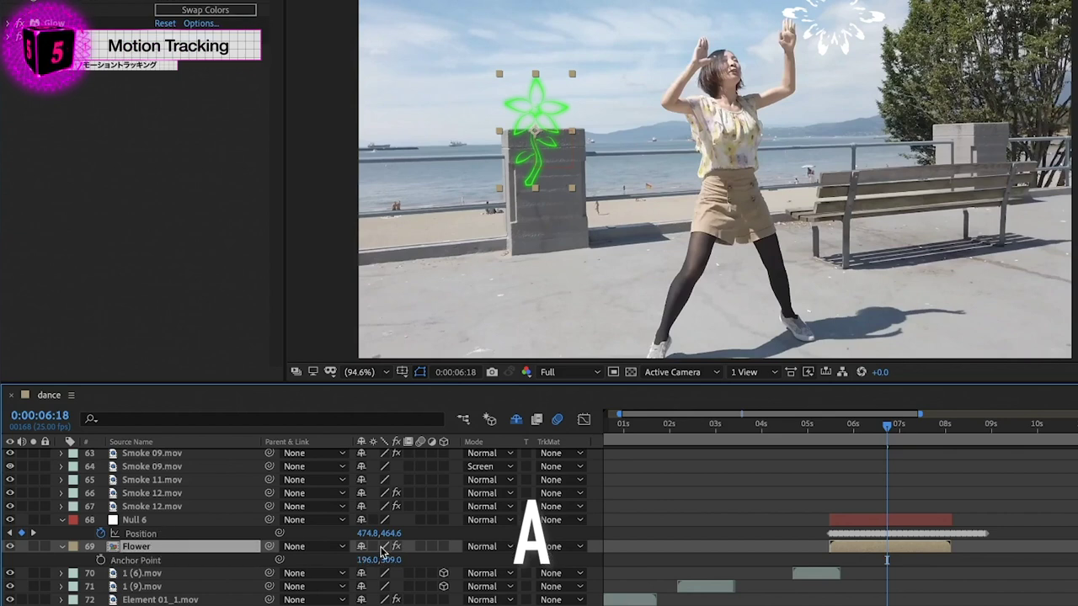
# Raise the flower onto the pillar top and delete the Null 6 layer
pyautogui.moveTo(389, 559); pyautogui.dragTo(649, 544)
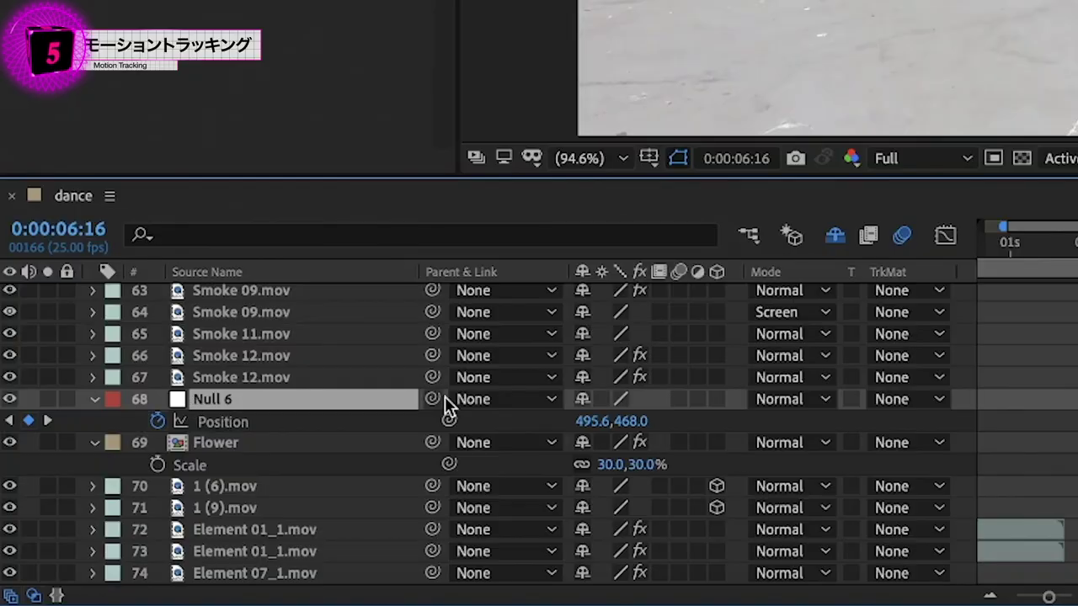
pyautogui.click(573, 407)
pyautogui.press('Delete')
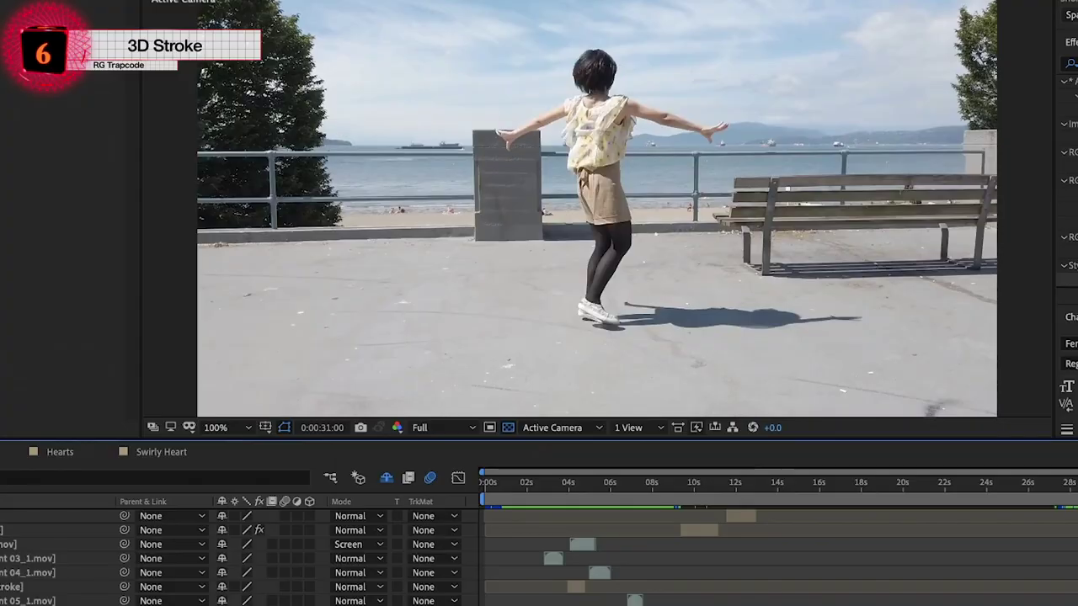
# Create a new solid, apply Trapcode 3D Stroke, and keyframe its End value
pyautogui.hotkey('ctrl', 'y')
pyautogui.write('3D')
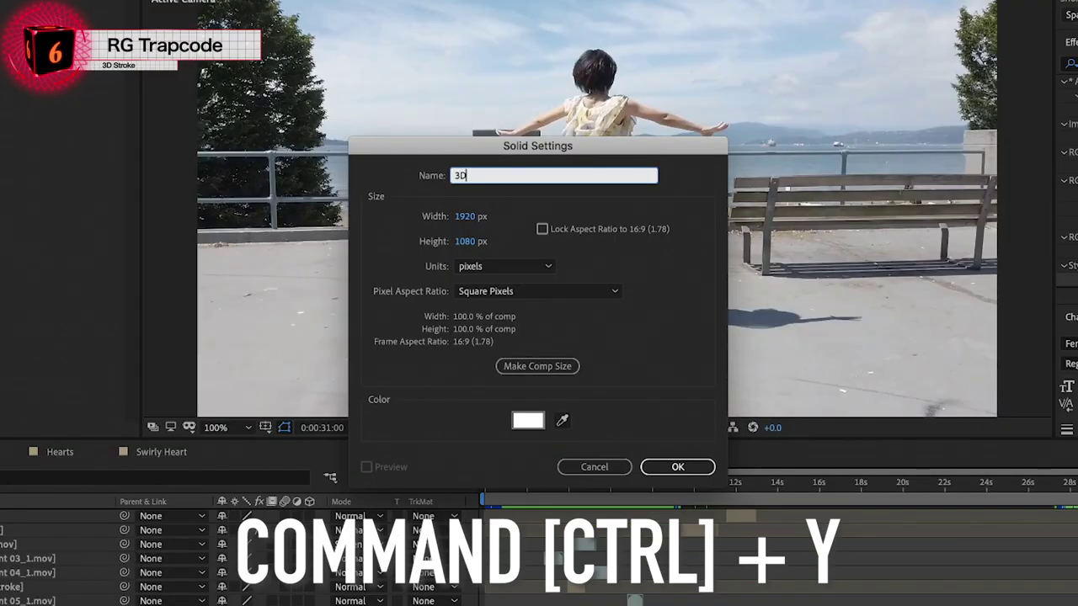
pyautogui.write(' S')
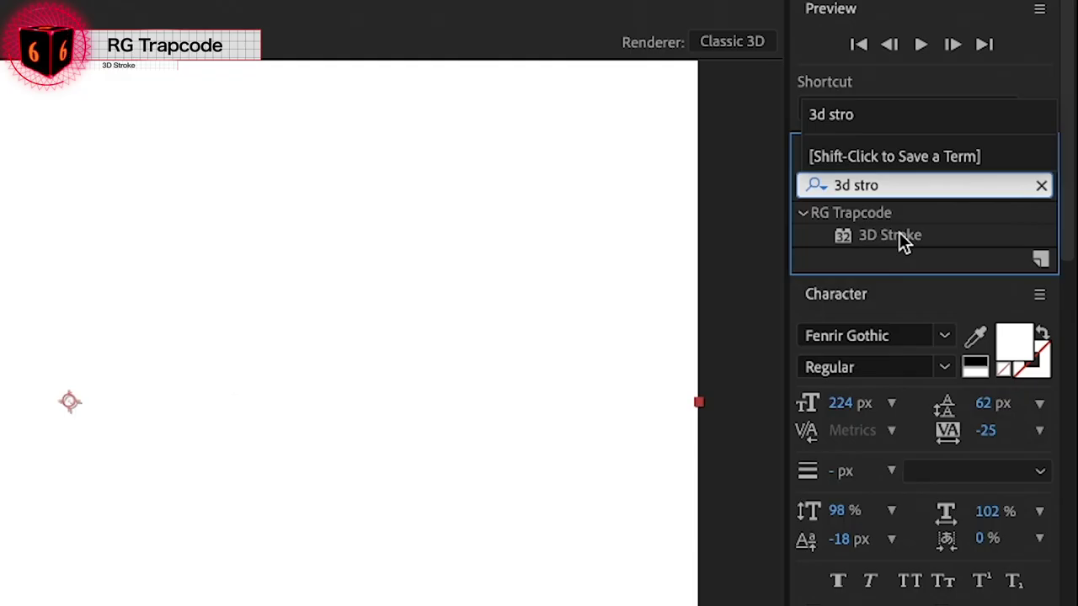
pyautogui.doubleClick(900, 233)
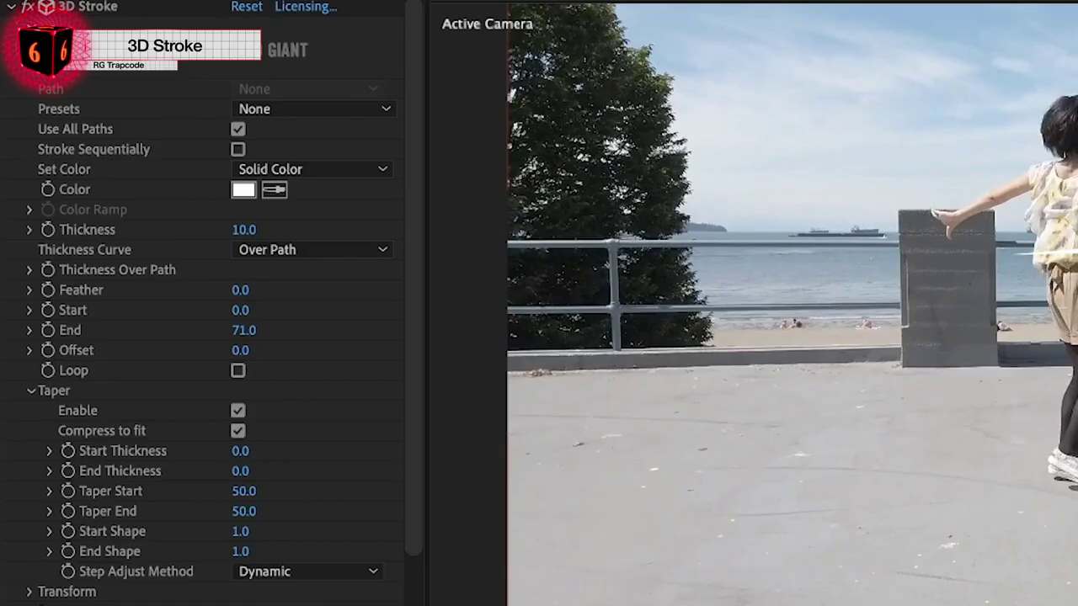
pyautogui.click(48, 330)
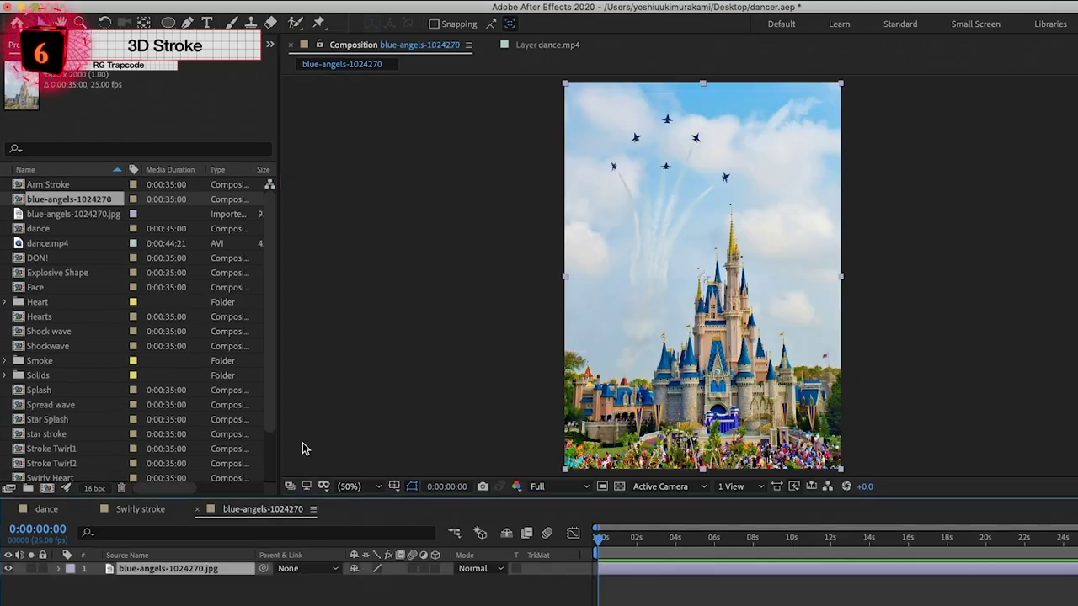
# Add a white solid named 3D Stroke above the photo, hide it, and switch to the Pen tool
pyautogui.click(311, 604)
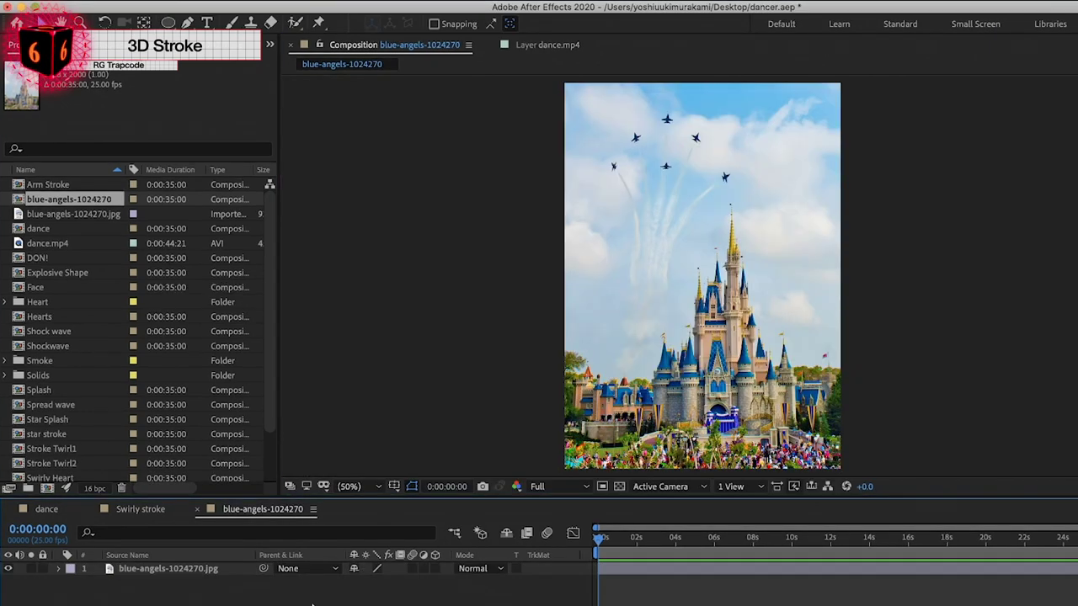
pyautogui.hotkey('ctrl', 'y')
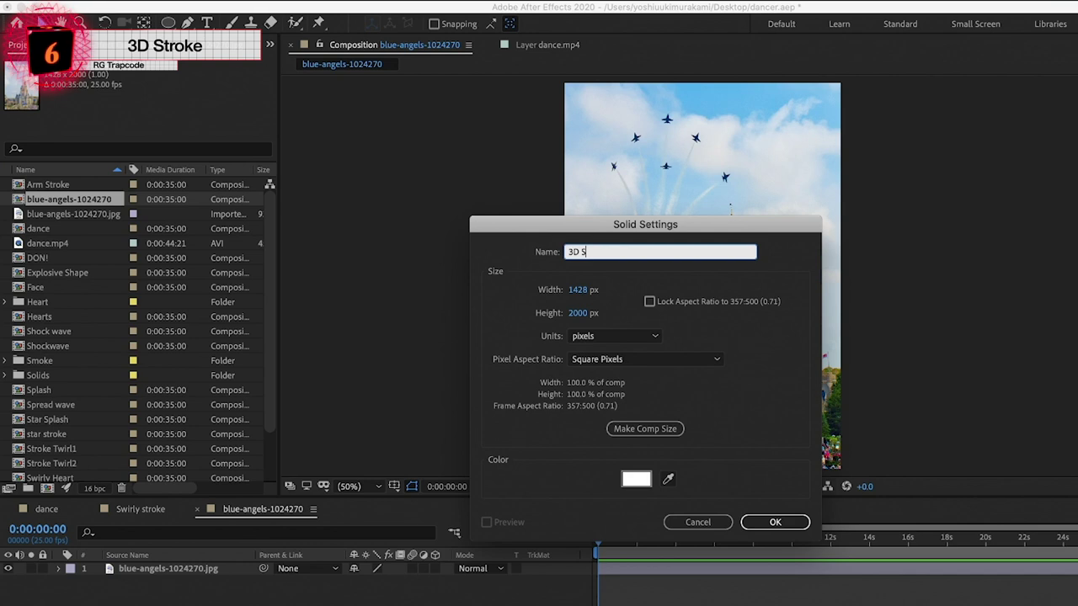
pyautogui.write('troke')
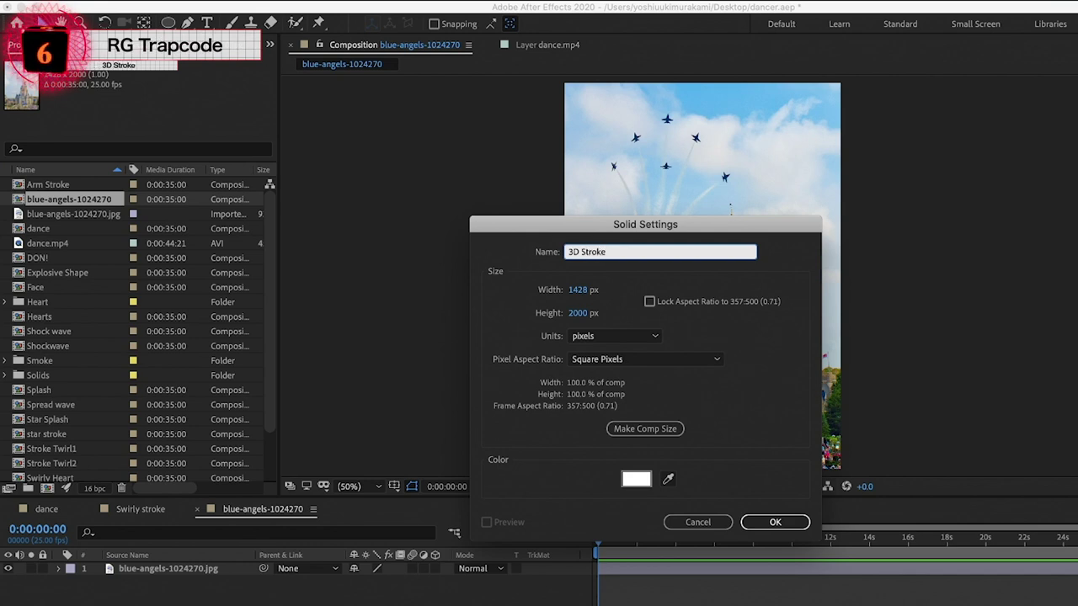
pyautogui.press('Return')
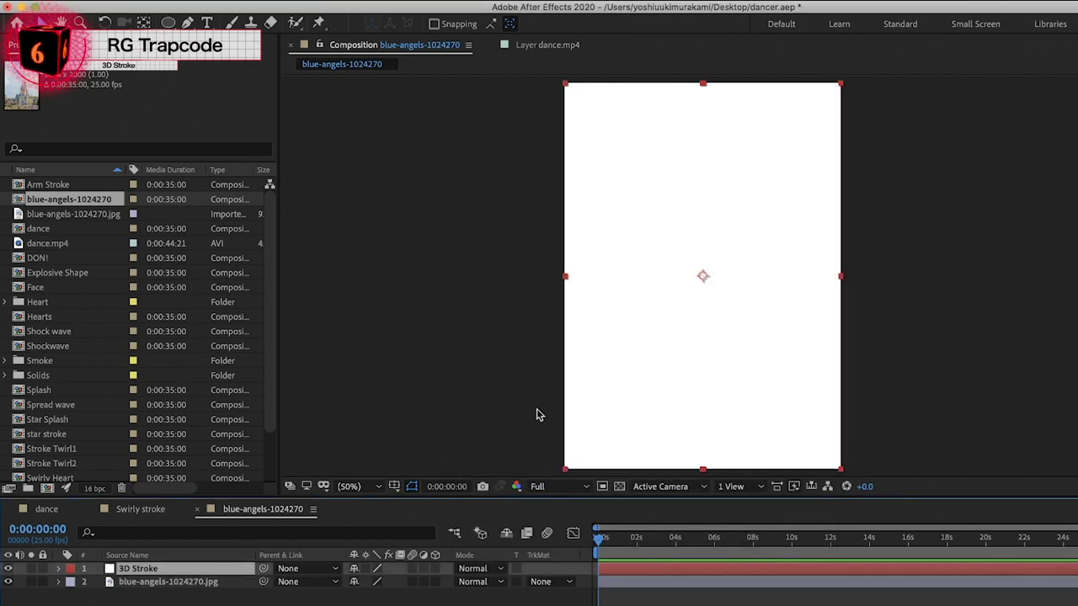
pyautogui.click(8, 569)
pyautogui.scroll(4, 671, 412)
pyautogui.press('g')
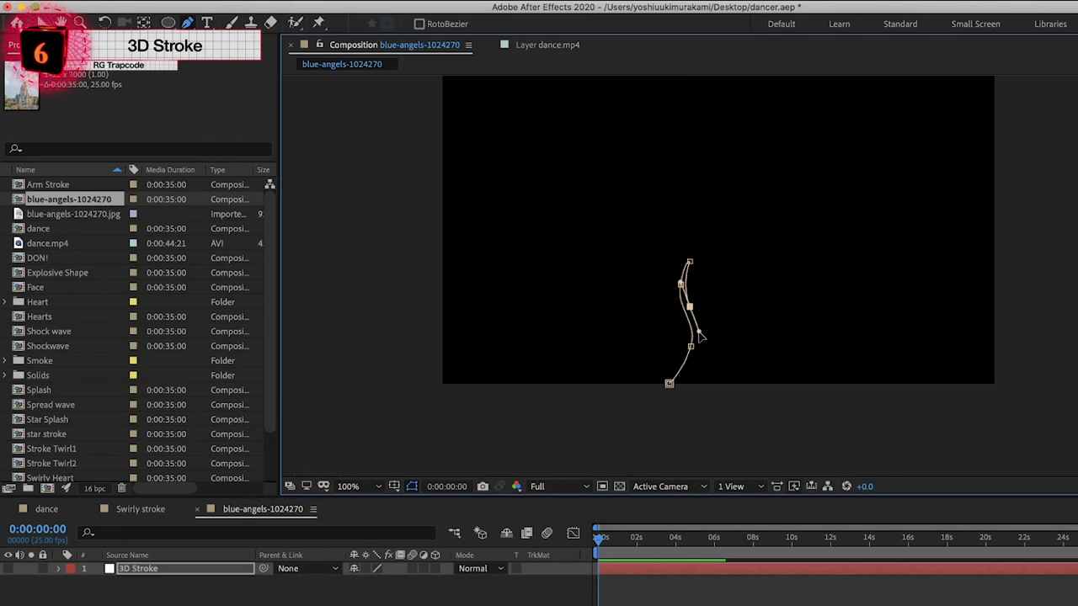
# Draw mask paths for the flower stem and two leaves
pyautogui.doubleClick(682, 368)
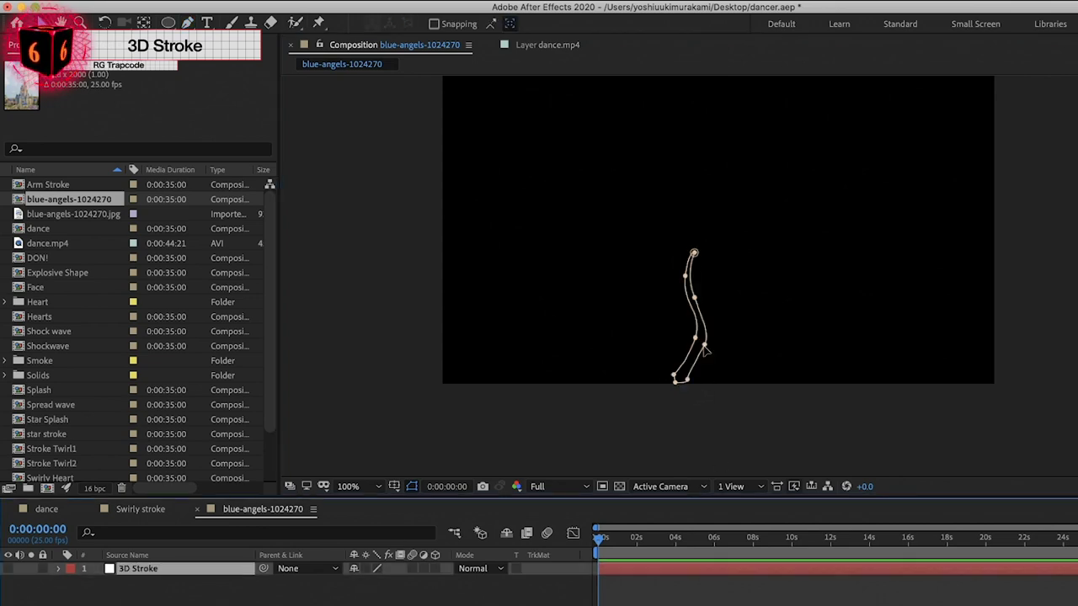
pyautogui.scroll(3, 683, 350)
pyautogui.moveTo(622, 340); pyautogui.dragTo(583, 353)
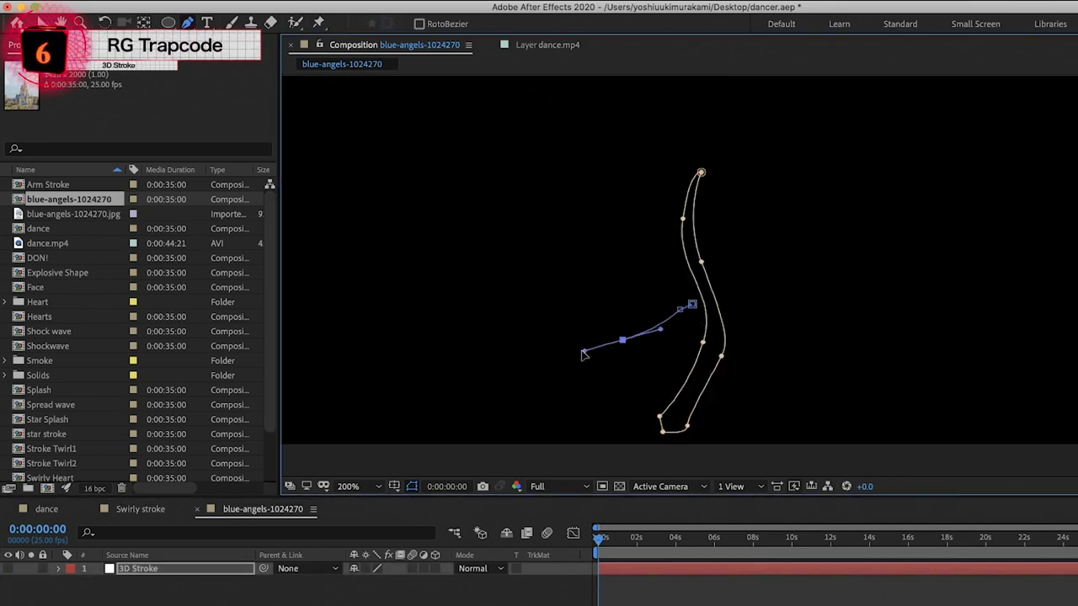
pyautogui.click(693, 305)
pyautogui.click(706, 244)
pyautogui.click(804, 276)
pyautogui.click(734, 236)
# Draw a star-shaped flower centre mask and search Effects & Presets for '3d stroke'
pyautogui.scroll(2, 823, 277)
pyautogui.scroll(-2, 668, 337)
pyautogui.click(169, 23)
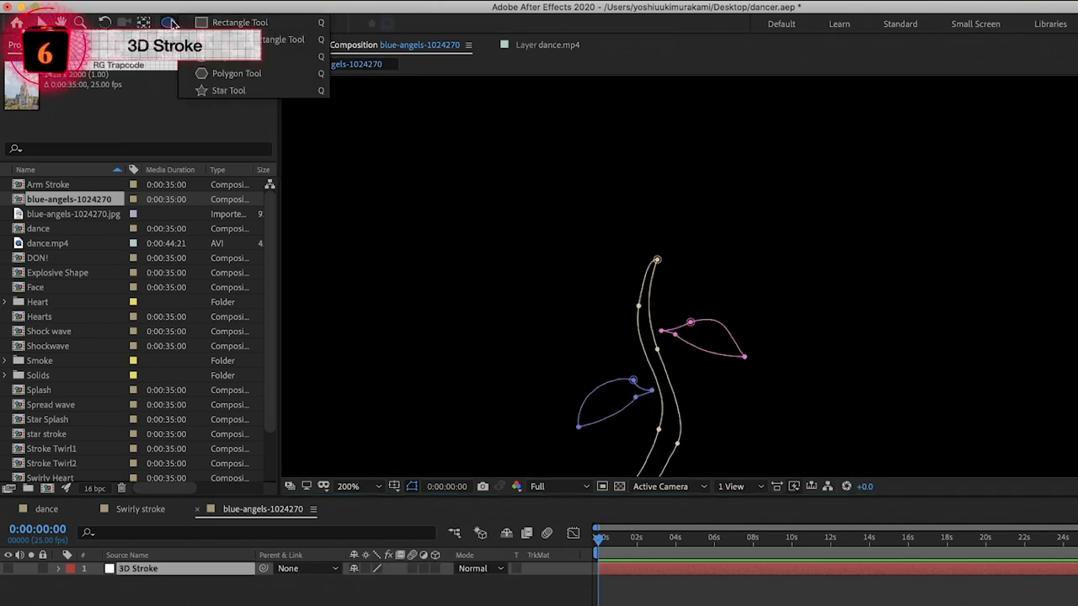
pyautogui.click(569, 307)
pyautogui.moveTo(645, 233); pyautogui.dragTo(608, 234)
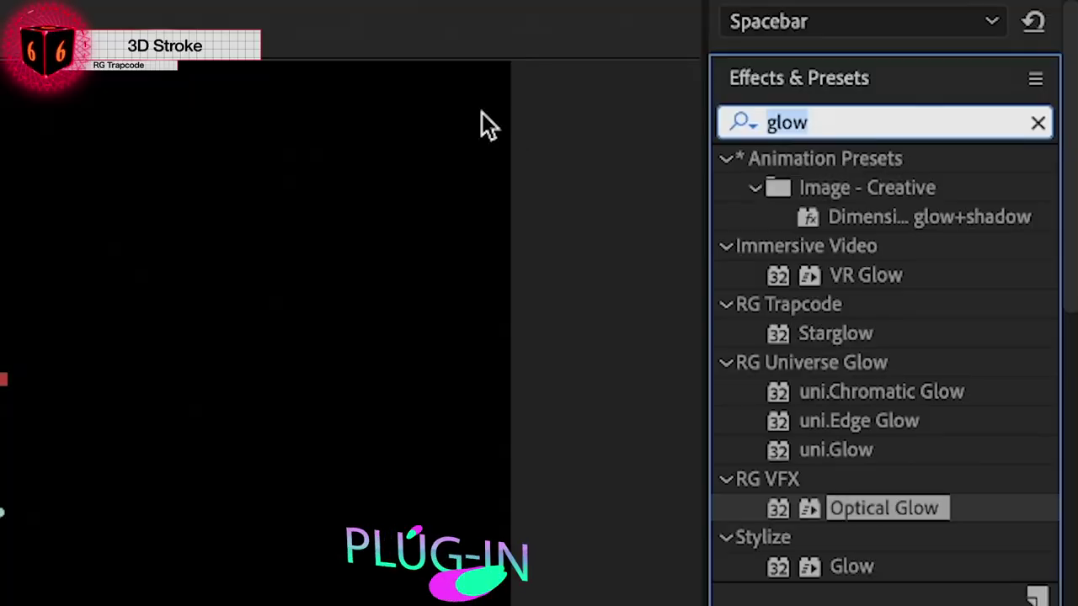
pyautogui.write('3d stroke')
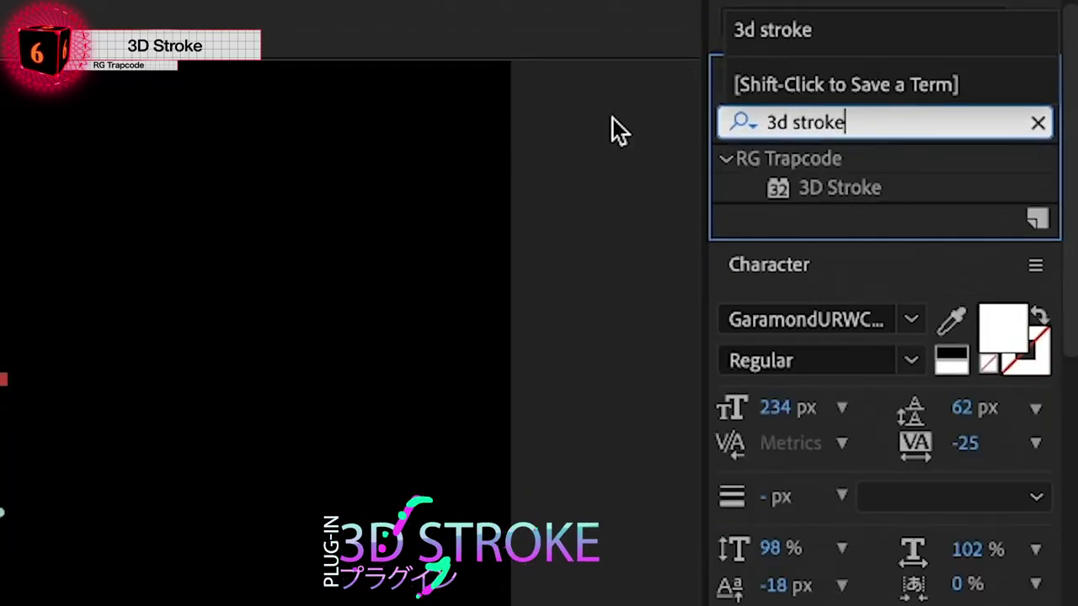
# Apply 3D Stroke to the solid with Thickness 3, hiding the mask paths to check it
pyautogui.click(851, 200)
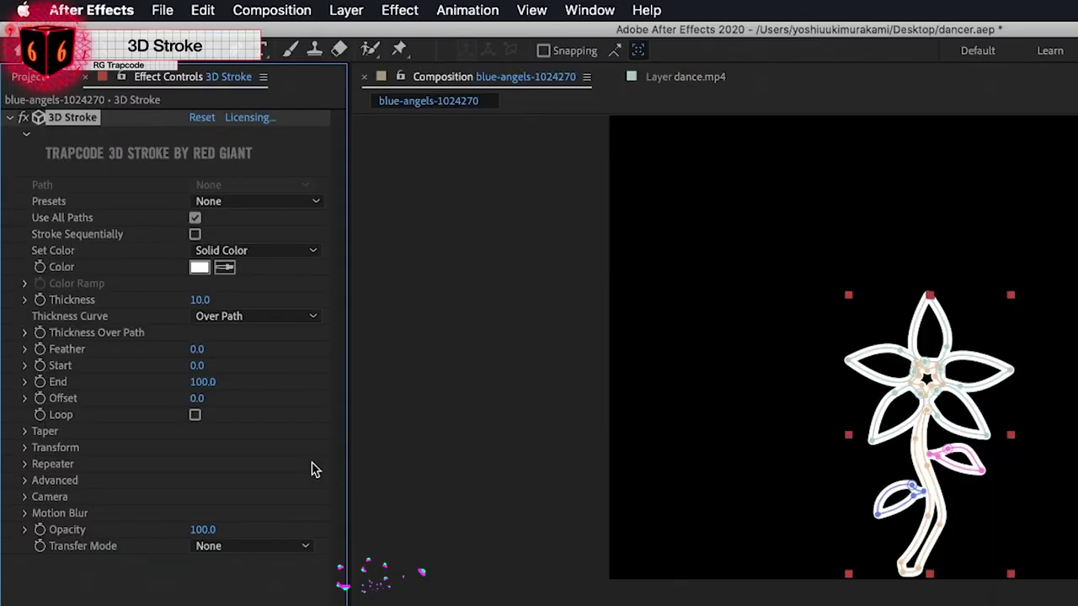
pyautogui.click(200, 300)
pyautogui.write('5')
pyautogui.press('Return')
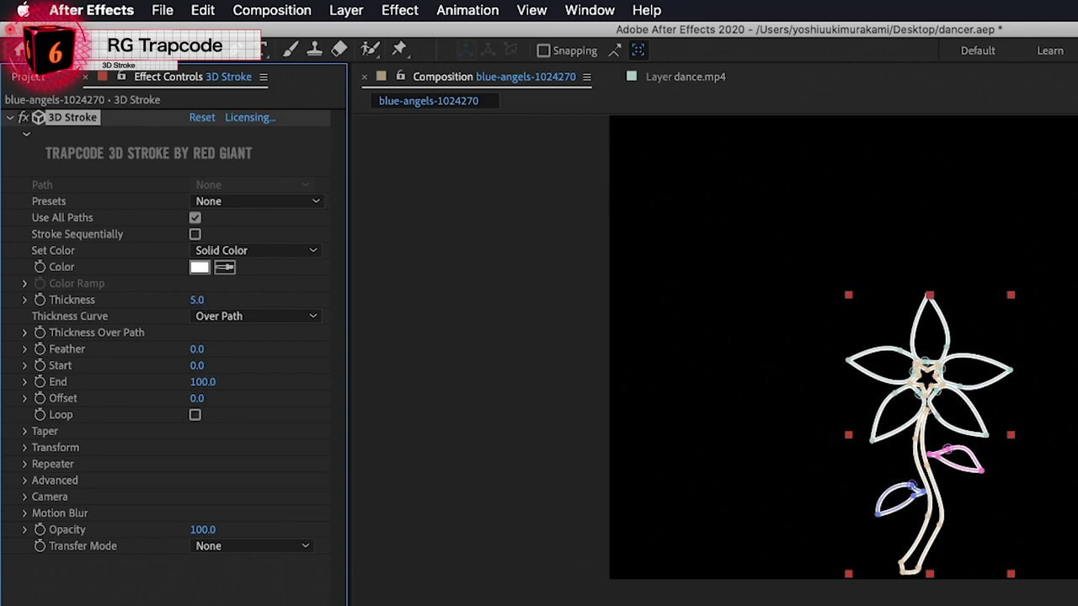
pyautogui.write('3')
pyautogui.press('Return')
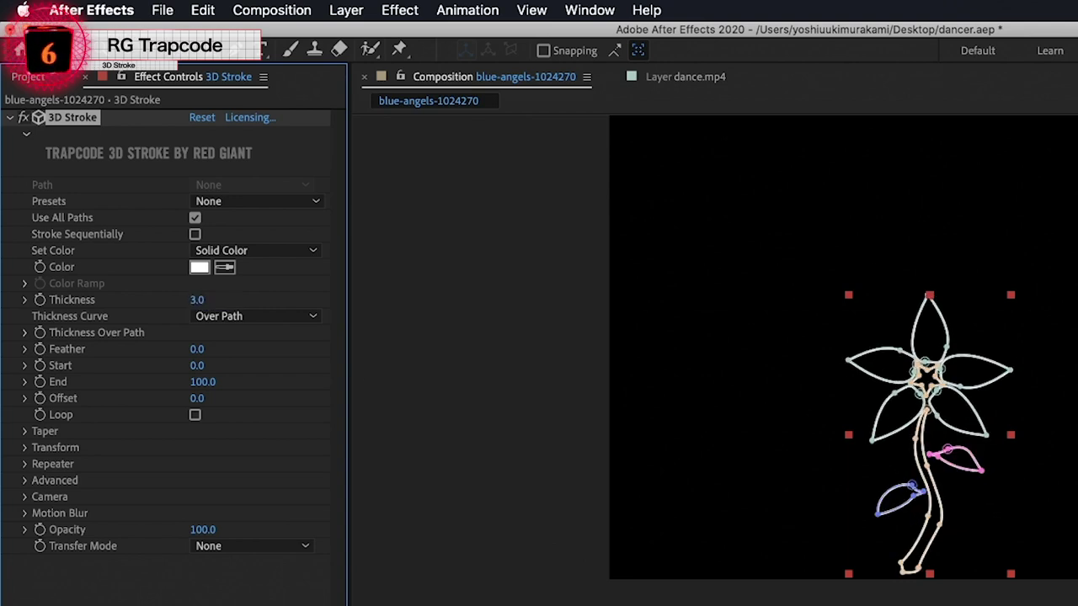
pyautogui.press('F2')
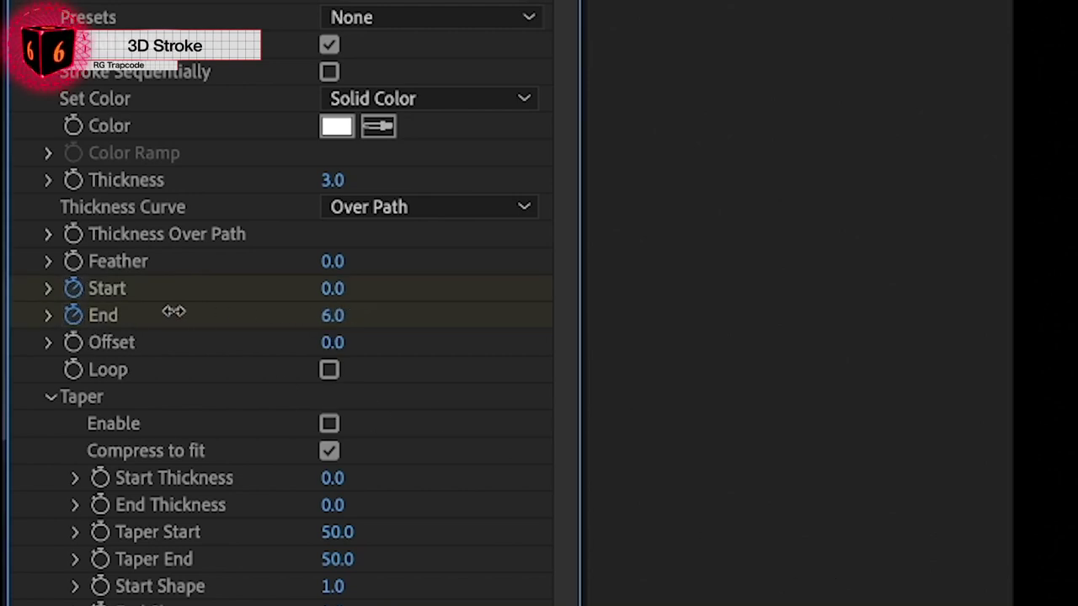
# Keyframe the stroke End from 0 to 100 at frame 22, with offset Start keyframes
pyautogui.moveTo(173, 311); pyautogui.dragTo(147, 312)
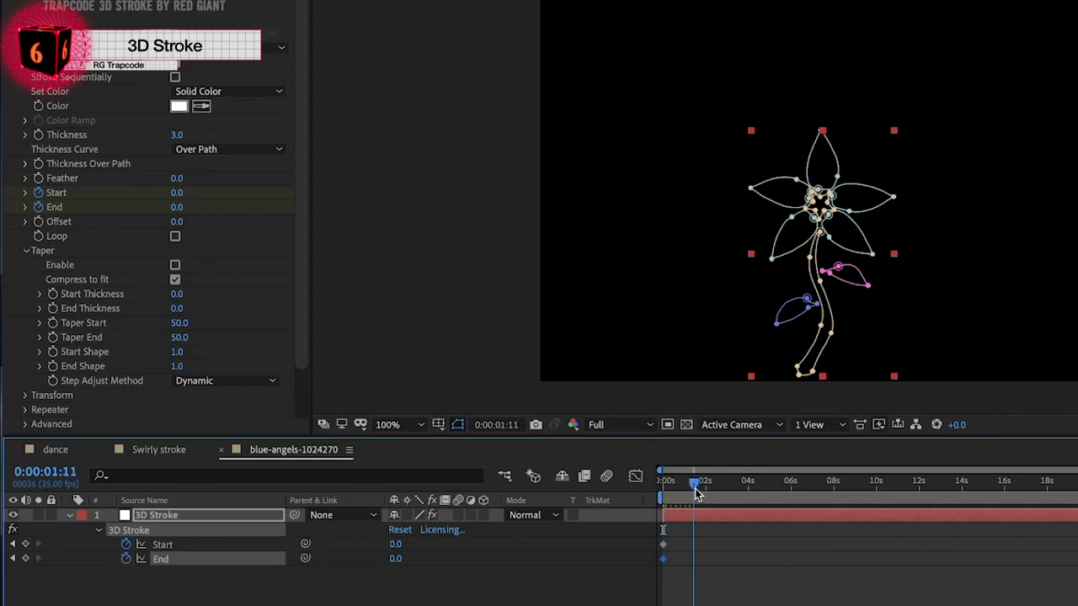
pyautogui.moveTo(694, 488); pyautogui.dragTo(682, 487)
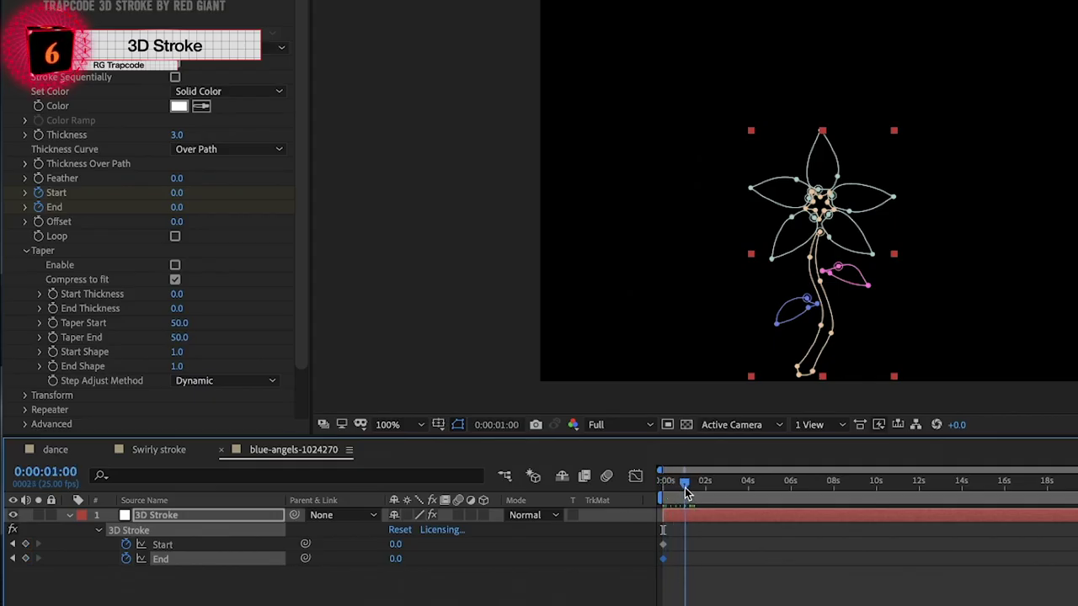
pyautogui.moveTo(176, 207); pyautogui.dragTo(237, 206)
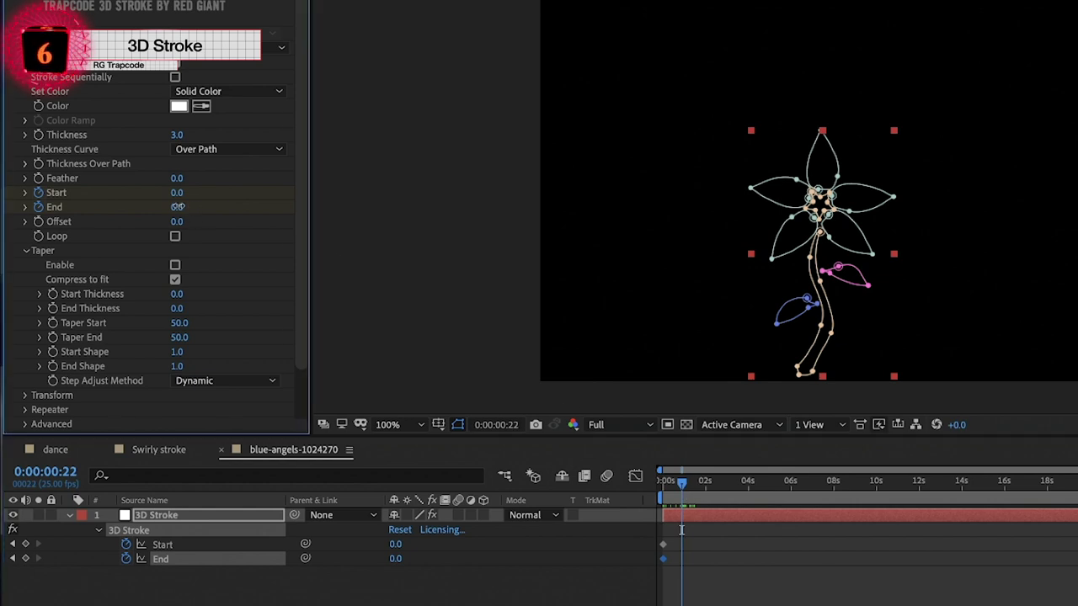
pyautogui.moveTo(304, 214); pyautogui.dragTo(301, 217)
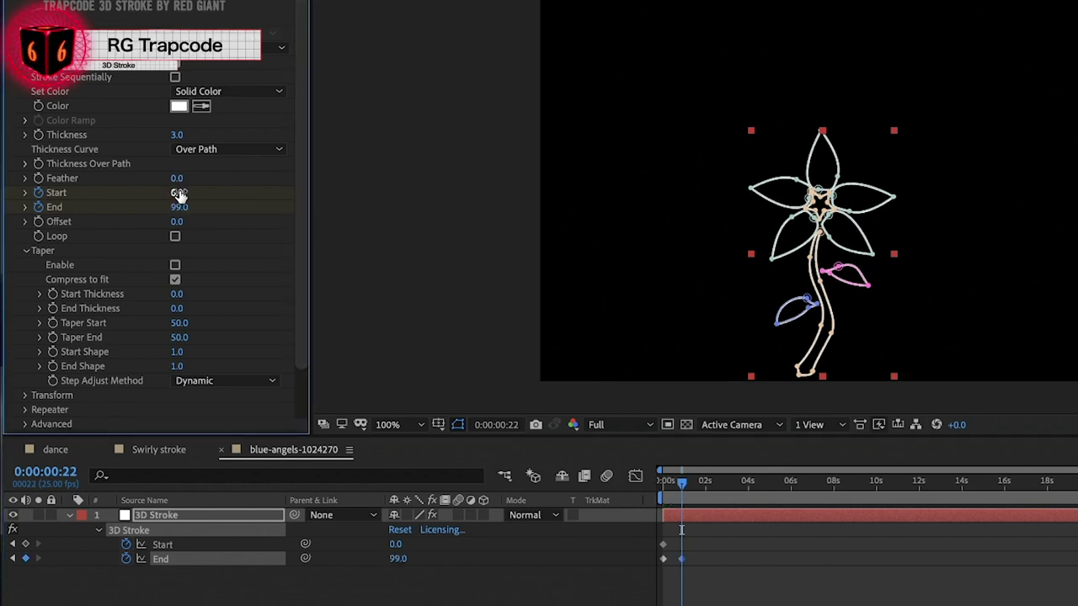
pyautogui.moveTo(178, 193); pyautogui.dragTo(215, 192)
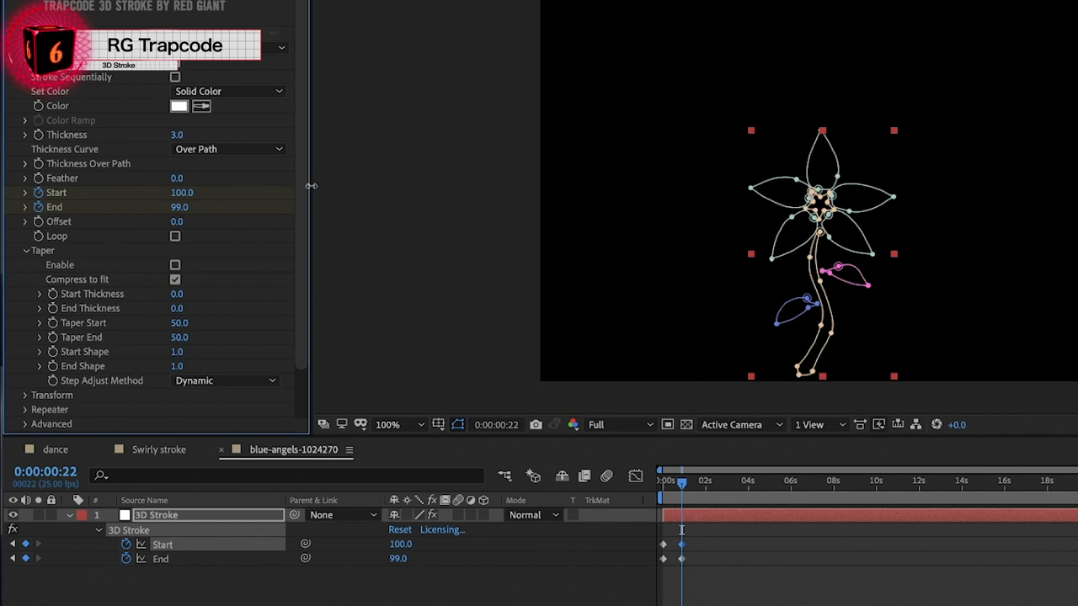
pyautogui.click(182, 207)
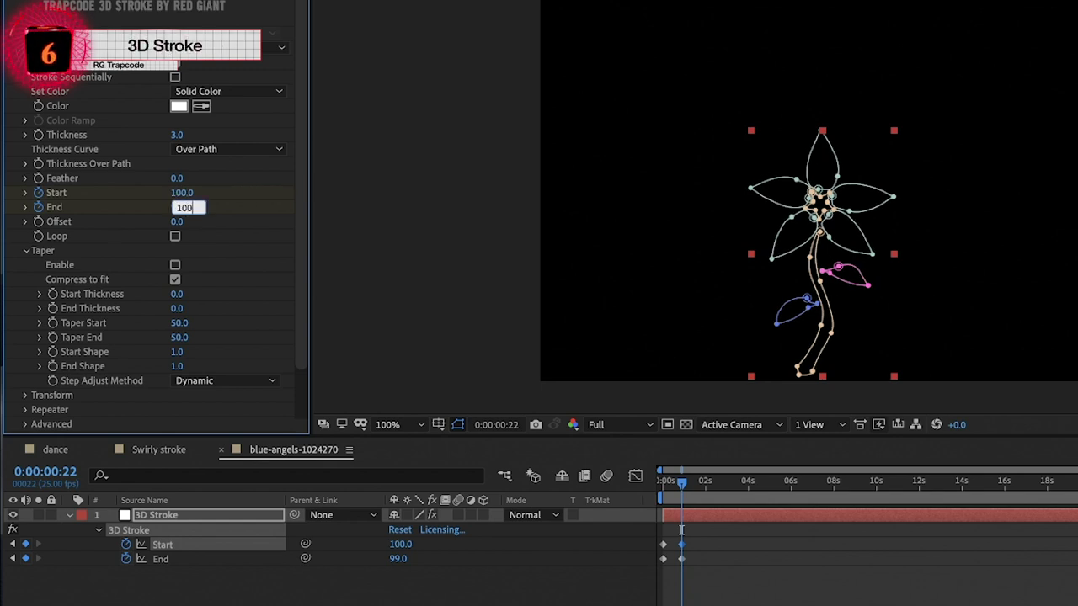
pyautogui.press('Return')
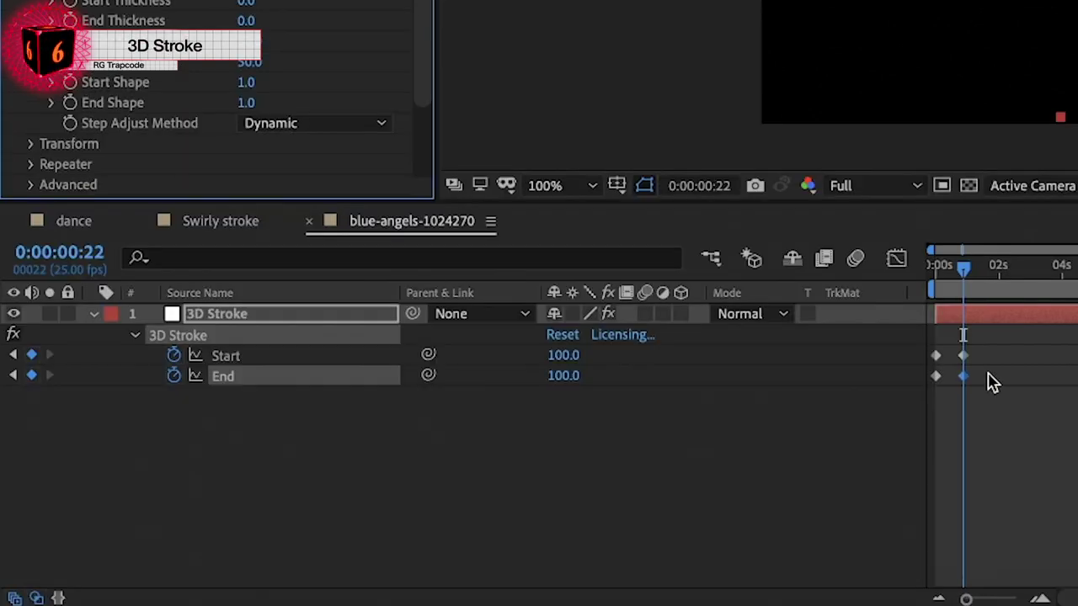
pyautogui.press('=')
pyautogui.press('=')
pyautogui.press('=')
pyautogui.press('=')
pyautogui.moveTo(1023, 365); pyautogui.dragTo(935, 347)
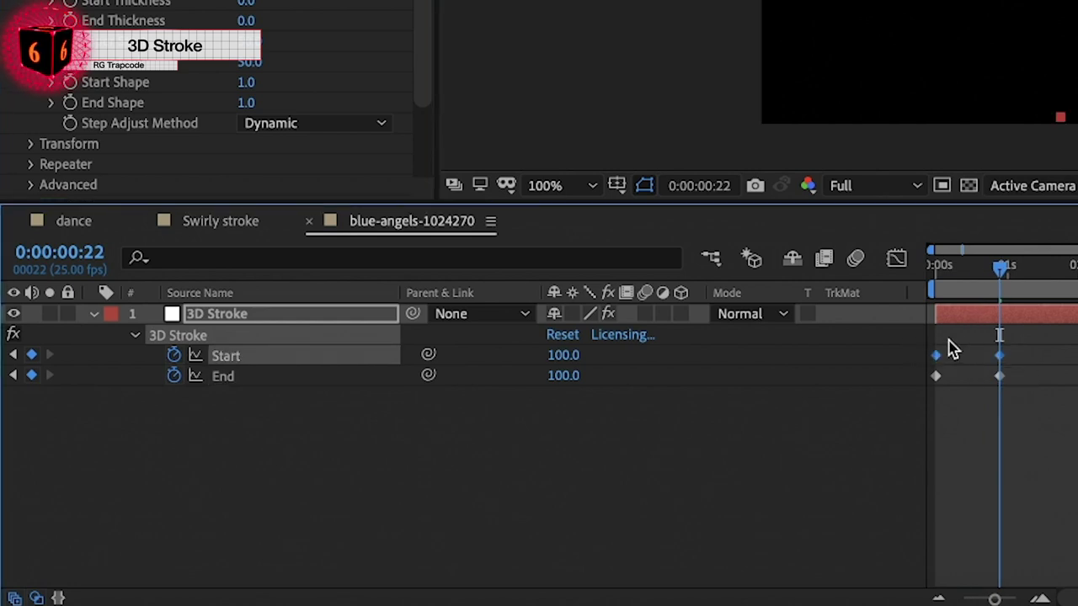
pyautogui.moveTo(1000, 266); pyautogui.dragTo(885, 278)
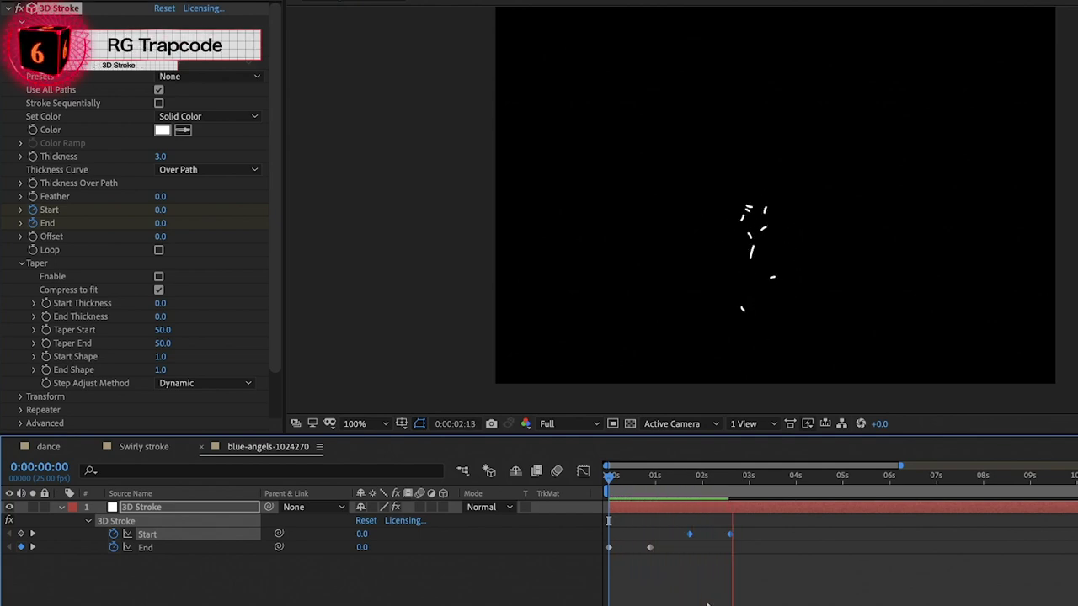
# Trim the layer and comp to 0:00:02:15 and crop the comp around the flower
pyautogui.click(728, 475)
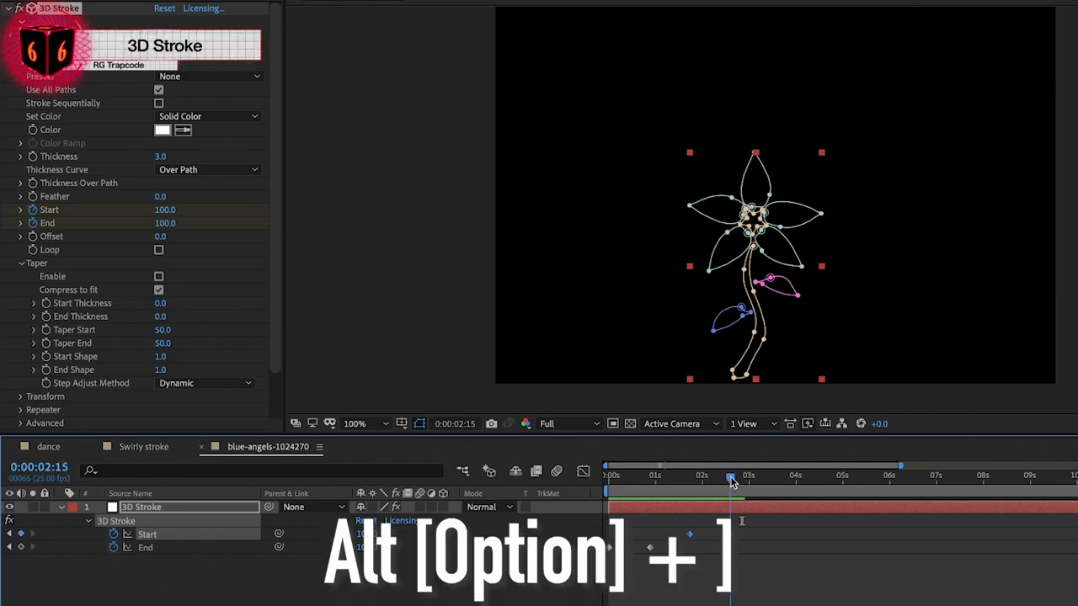
pyautogui.hotkey('alt', ']')
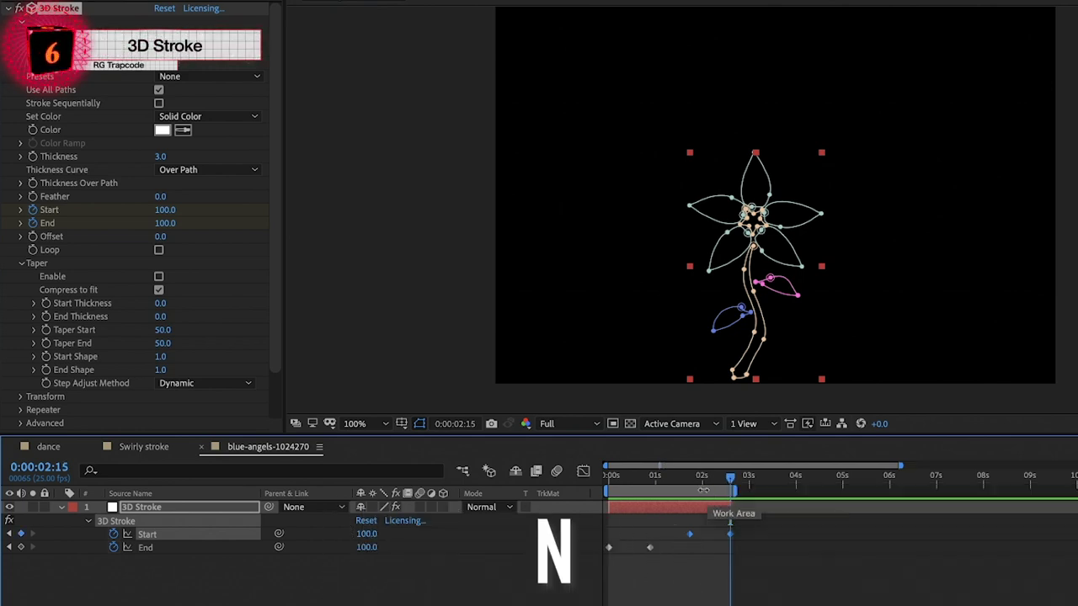
pyautogui.rightClick(667, 492)
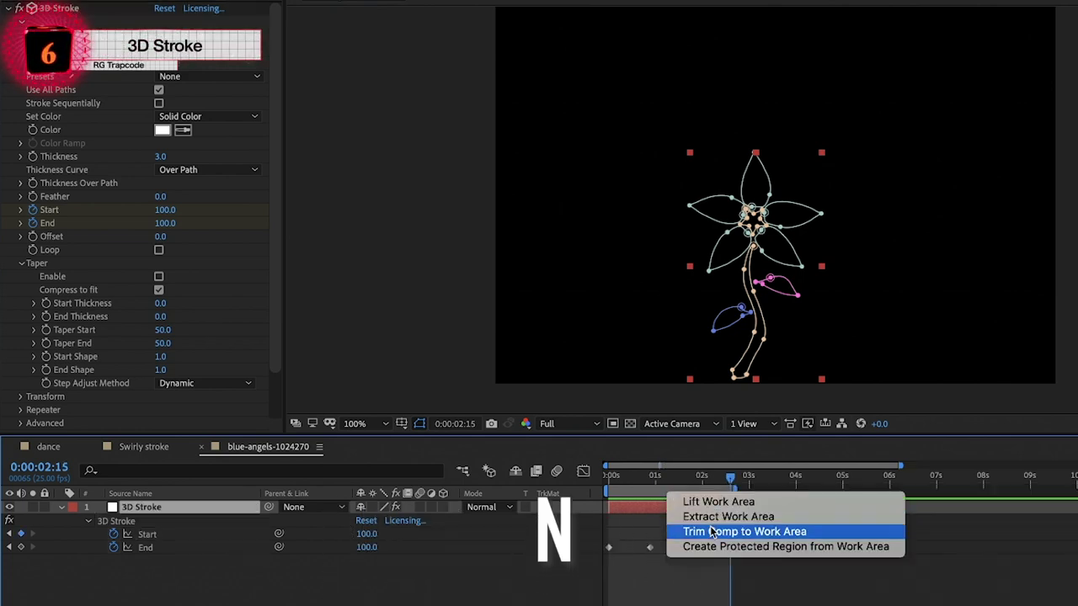
pyautogui.click(758, 531)
pyautogui.click(285, 584)
pyautogui.moveTo(335, 110); pyautogui.dragTo(632, 526)
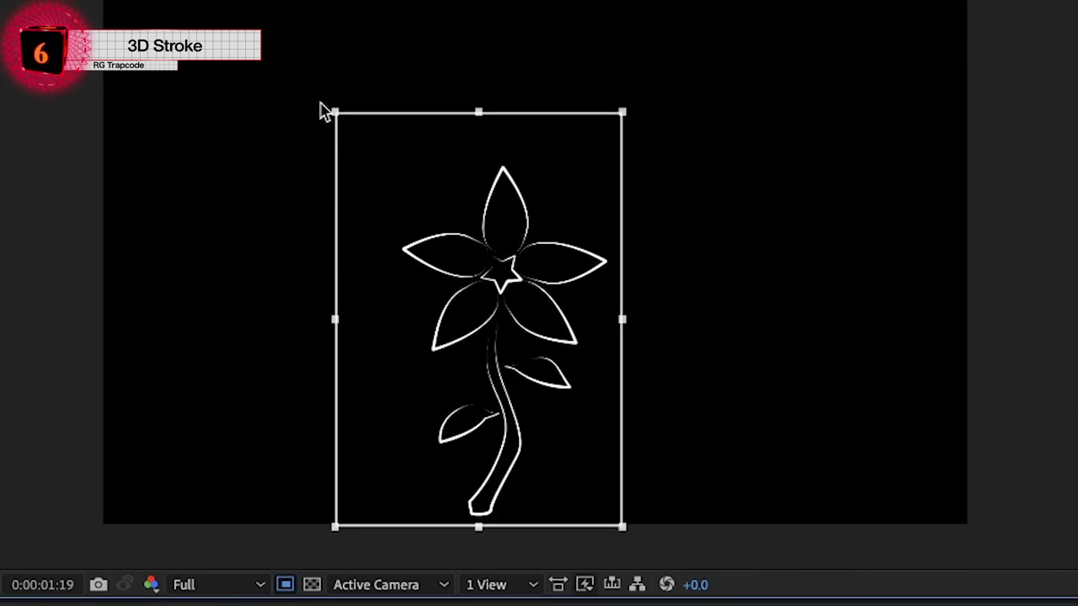
pyautogui.click(375, 12)
pyautogui.click(401, 167)
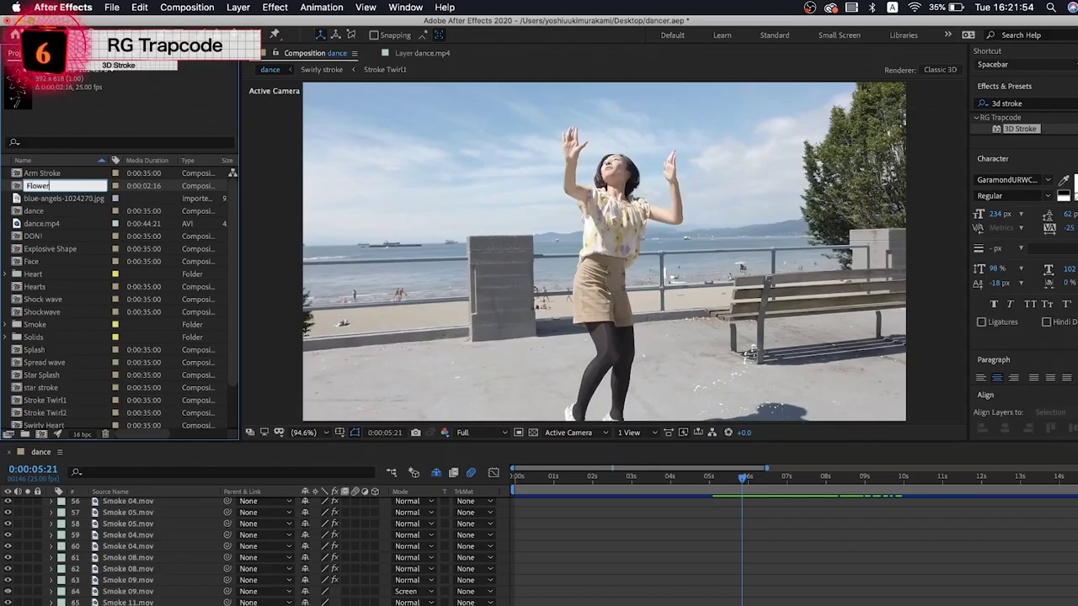
# Confirm the composition's new name, 'Flower'
pyautogui.press('Return')
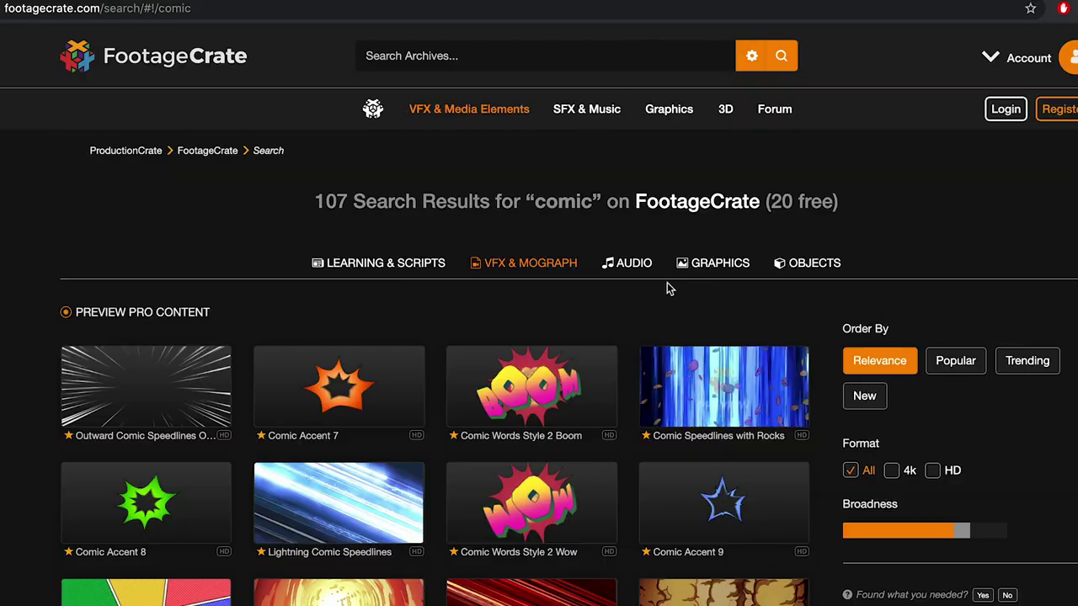
pyautogui.scroll(-1, 648, 314)
pyautogui.scroll(-4, 645, 316)
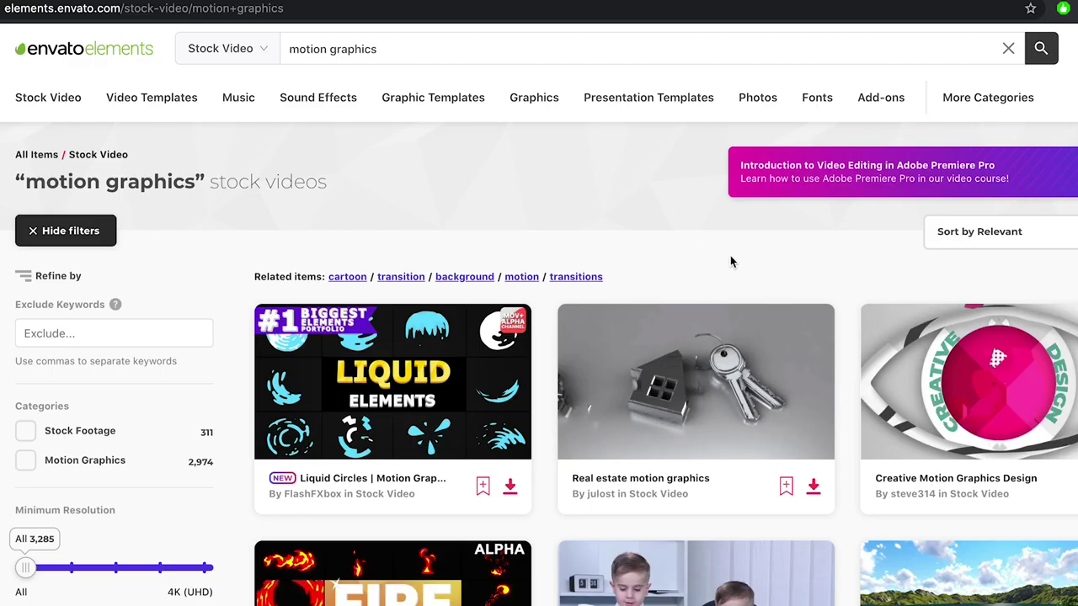
pyautogui.scroll(-2, 731, 259)
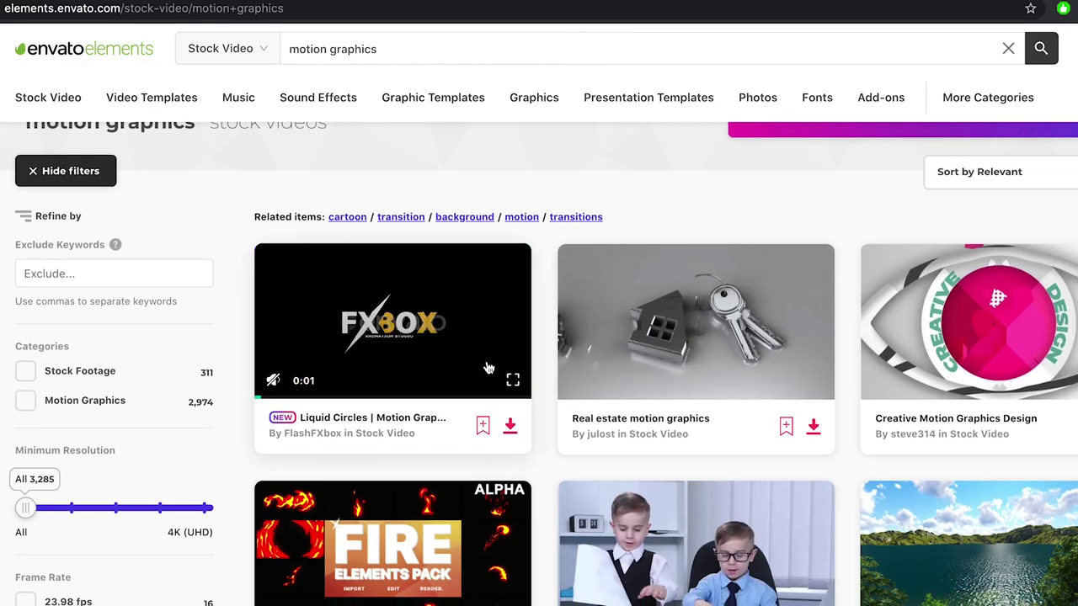
pyautogui.scroll(-1, 488, 371)
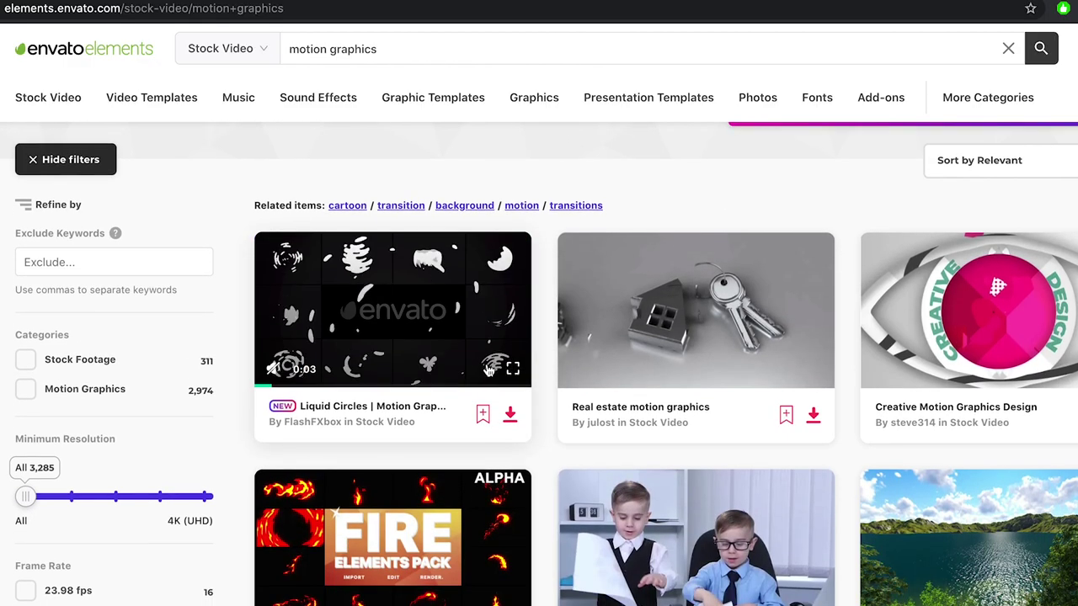